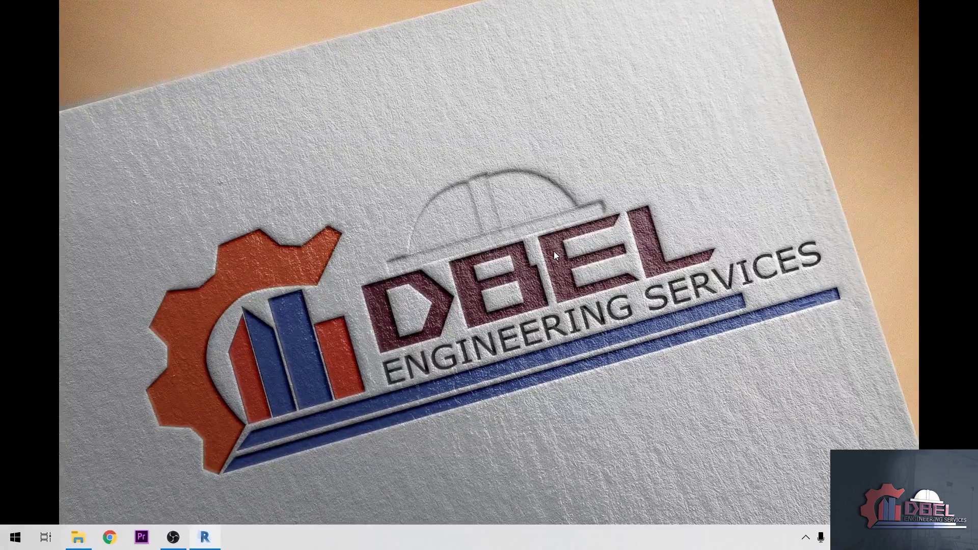
Launch Revit 2020 from the taskbar to reach its Home screen
{"action": "left_click", "coordinate": [205, 538]}
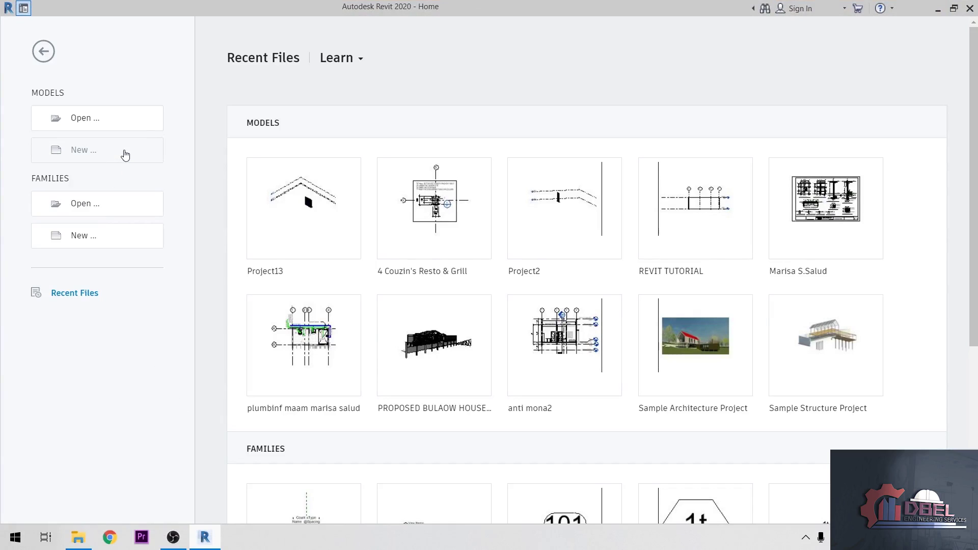
Create new project Project7 from the US Metric DefaultMetric.rte template
{"action": "left_click", "coordinate": [125, 155]}
{"action": "left_click", "coordinate": [612, 126]}
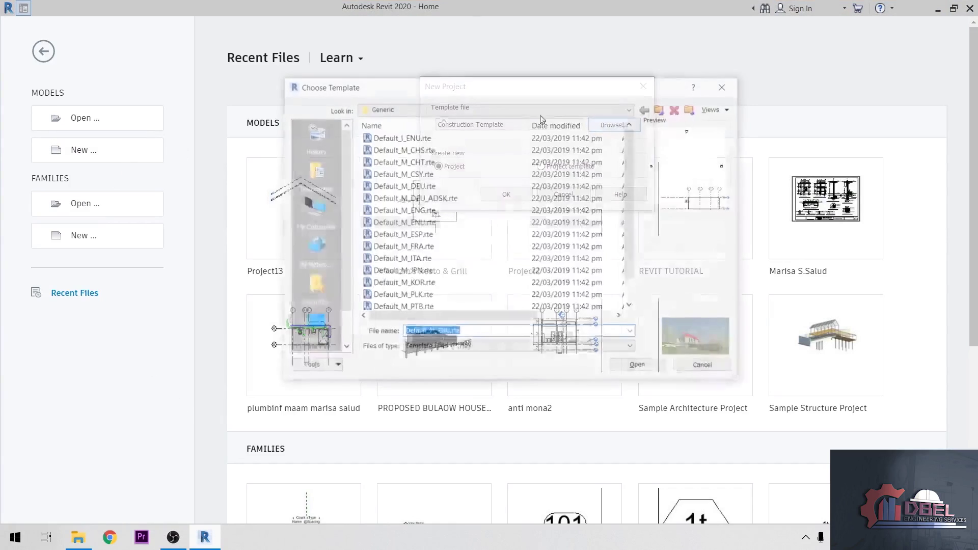
{"action": "left_click", "coordinate": [494, 107]}
{"action": "left_click", "coordinate": [458, 179]}
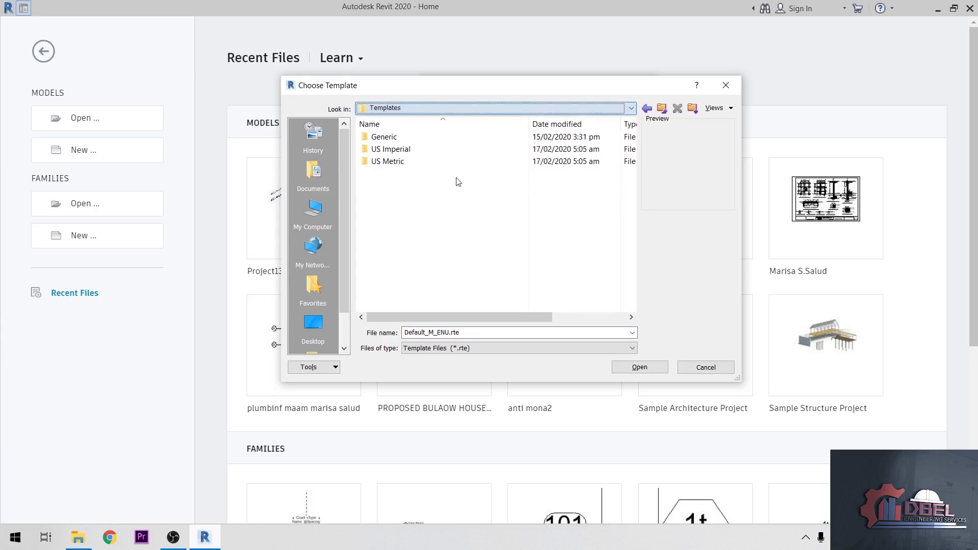
{"action": "double_click", "coordinate": [420, 162]}
{"action": "left_click", "coordinate": [445, 162]}
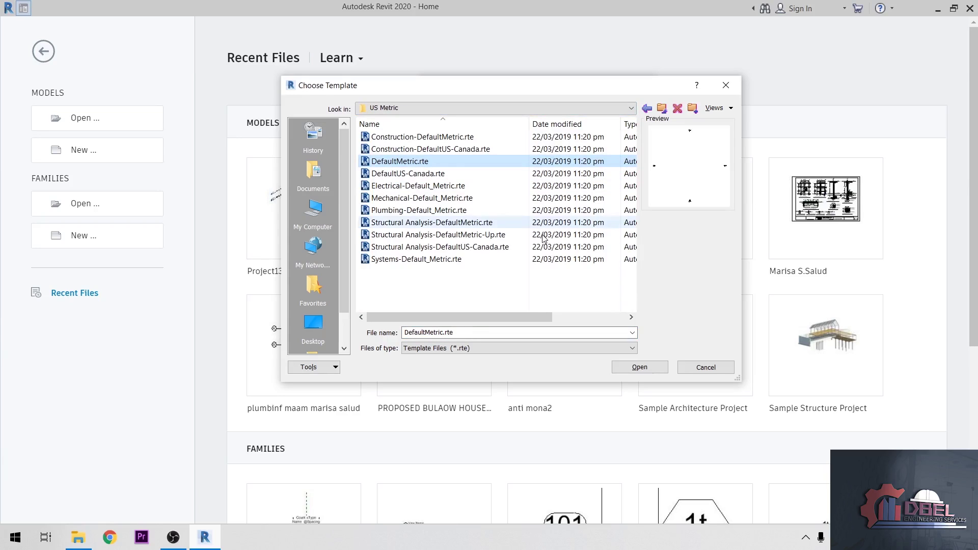
{"action": "left_click", "coordinate": [640, 367]}
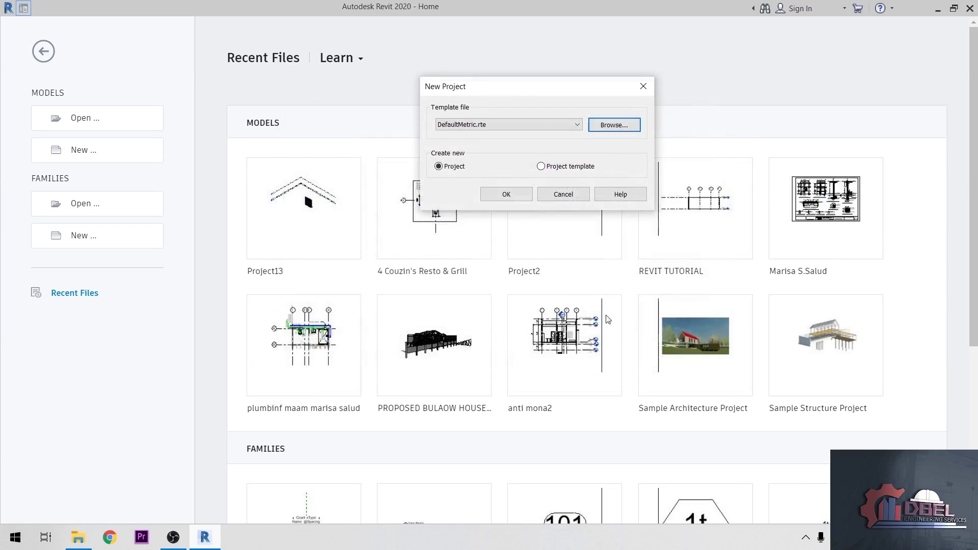
{"action": "left_click", "coordinate": [512, 194]}
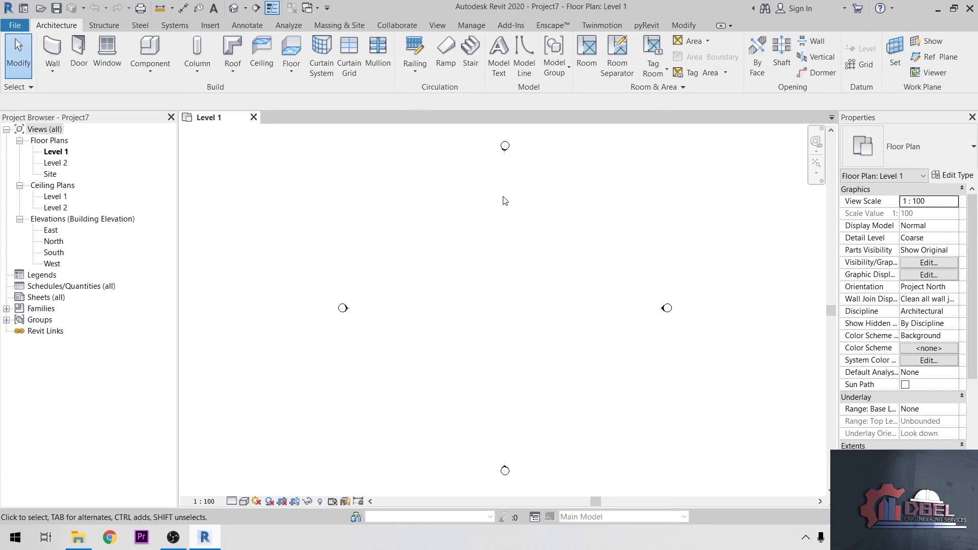
Draw a new level in the North elevation below Level 1 at elevation -600
{"action": "double_click", "coordinate": [55, 241]}
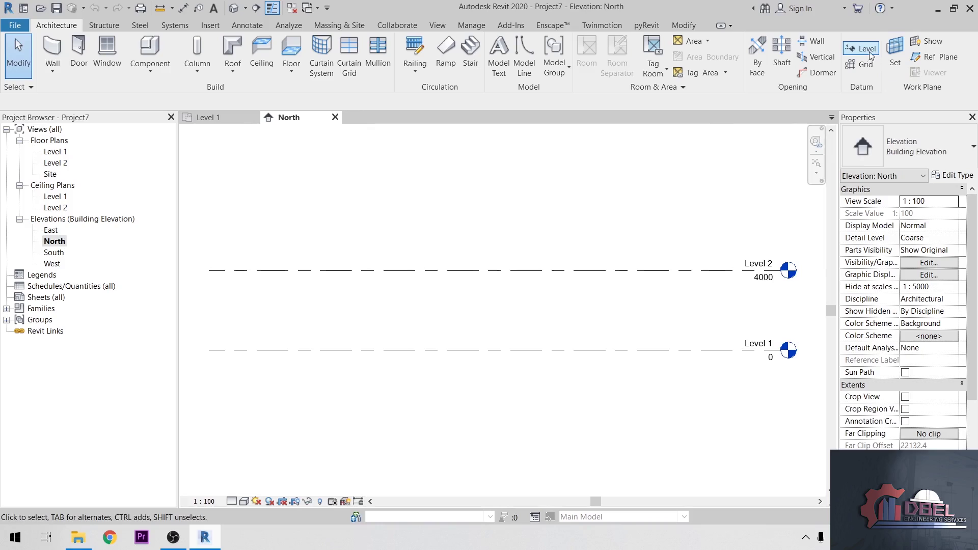
{"action": "left_click", "coordinate": [861, 49]}
{"action": "left_click", "coordinate": [208, 380]}
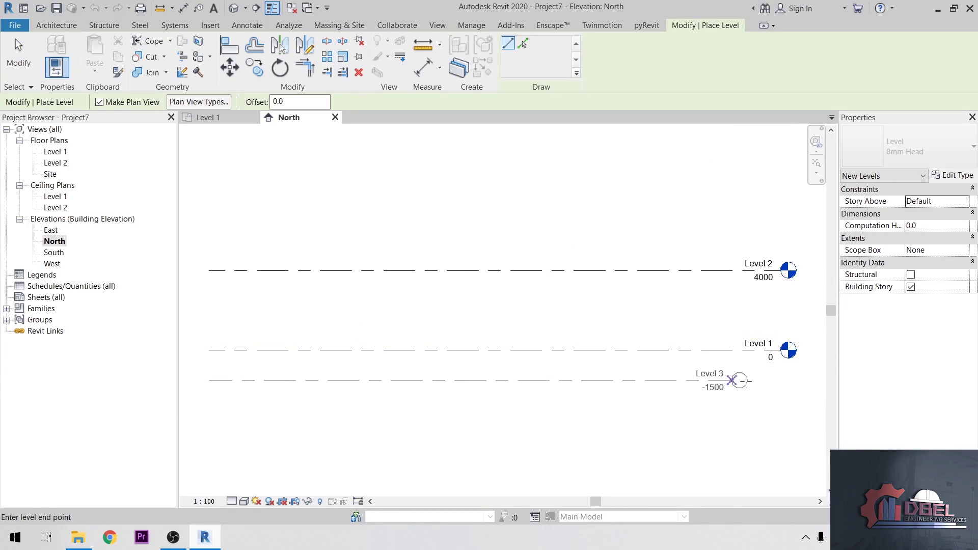
{"action": "left_click", "coordinate": [745, 381]}
{"action": "scroll", "coordinate": [749, 382], "scroll_direction": "up", "scroll_amount": 5}
{"action": "left_click", "coordinate": [755, 400]}
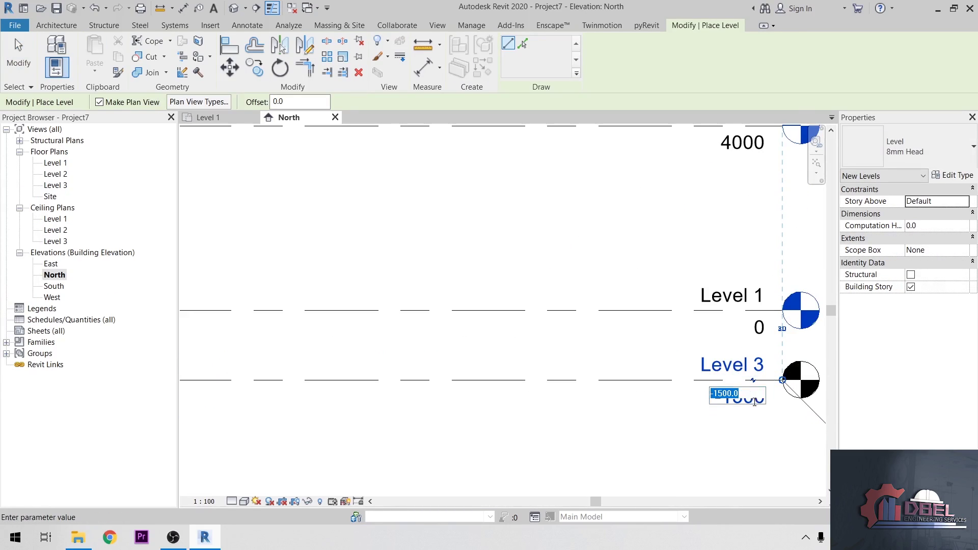
{"action": "type", "text": "-600"}
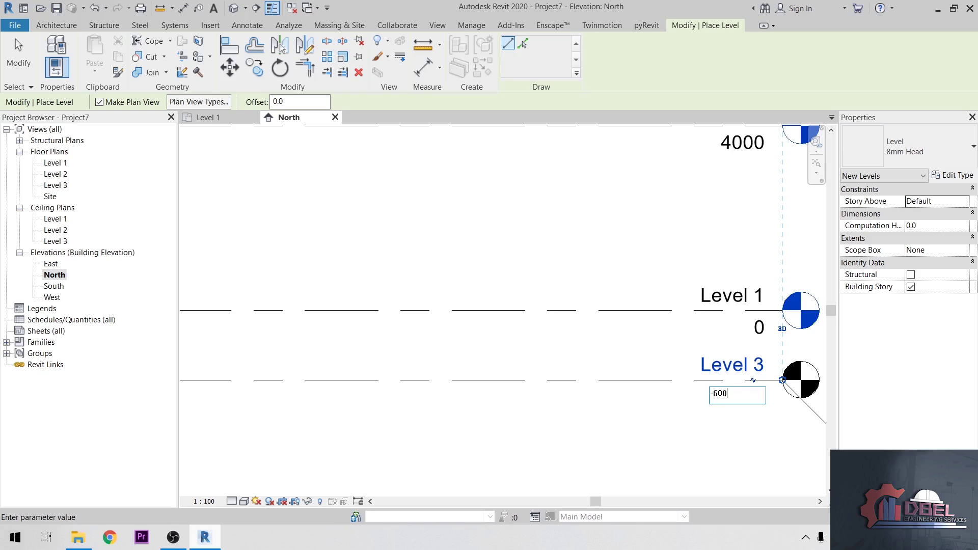
{"action": "key", "text": "Return"}
Name the level TOP OF FTG, rename its plan views, and open that floor plan
{"action": "left_click", "coordinate": [732, 326]}
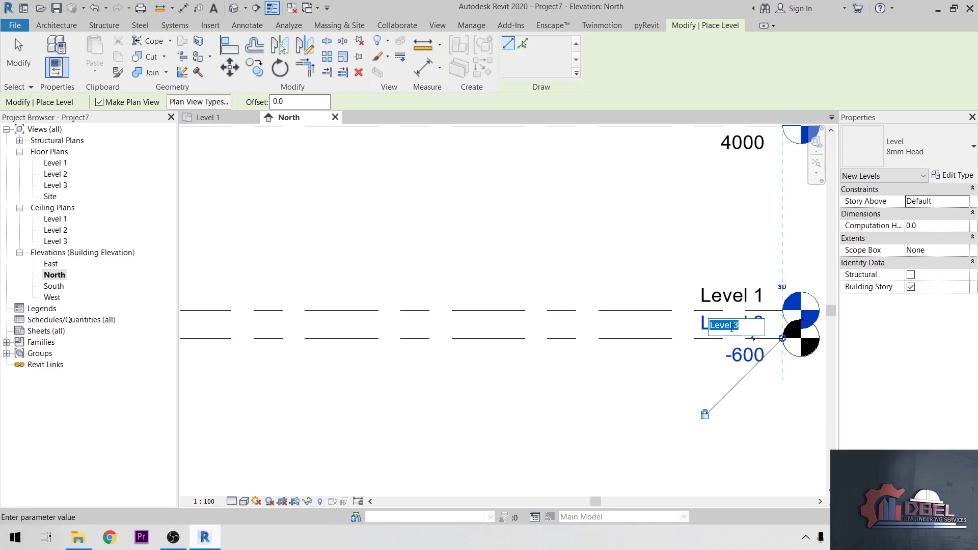
{"action": "type", "text": "TOP OF FTG"}
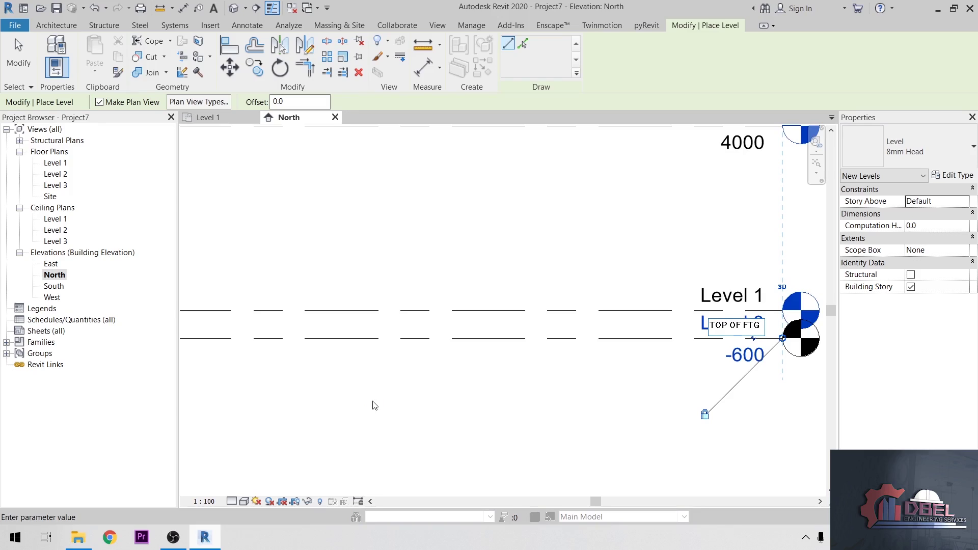
{"action": "key", "text": "Return"}
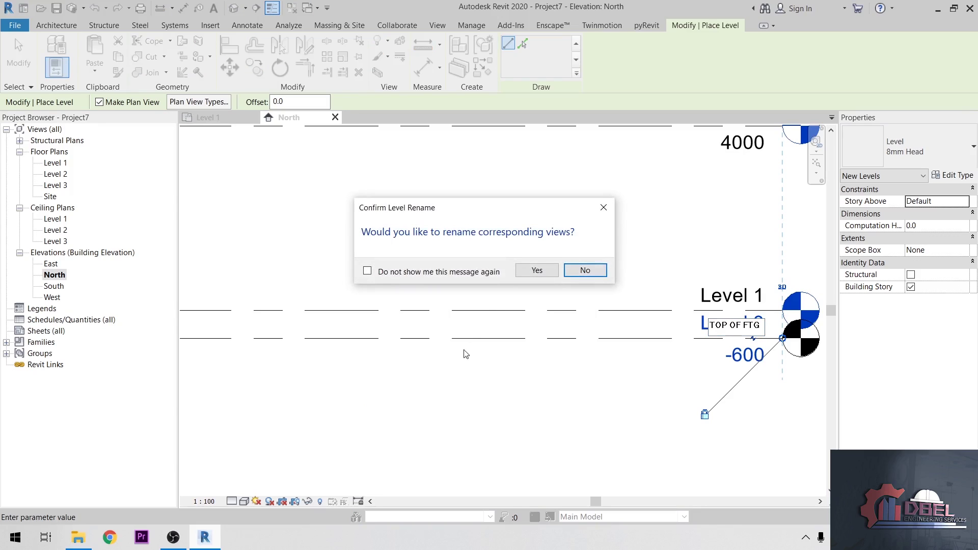
{"action": "left_click", "coordinate": [532, 274]}
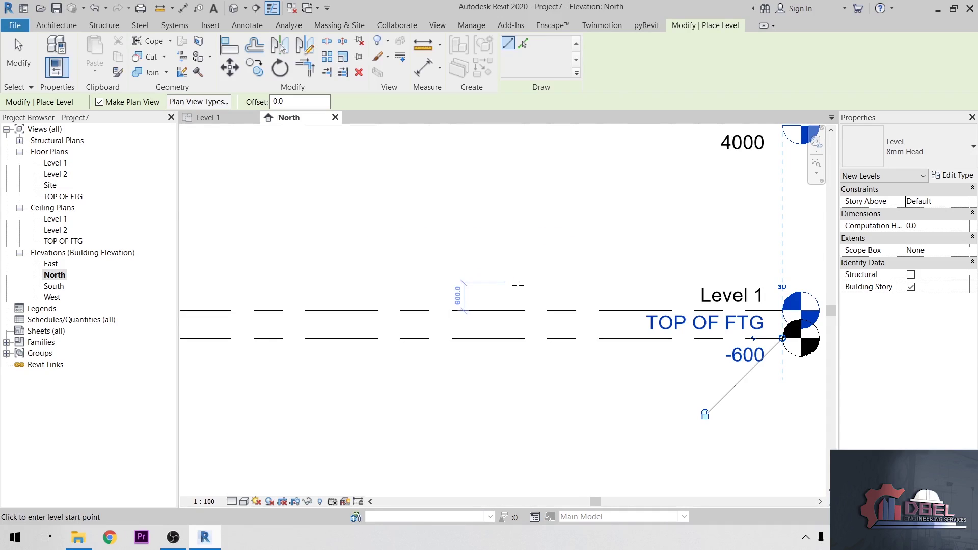
{"action": "double_click", "coordinate": [63, 196]}
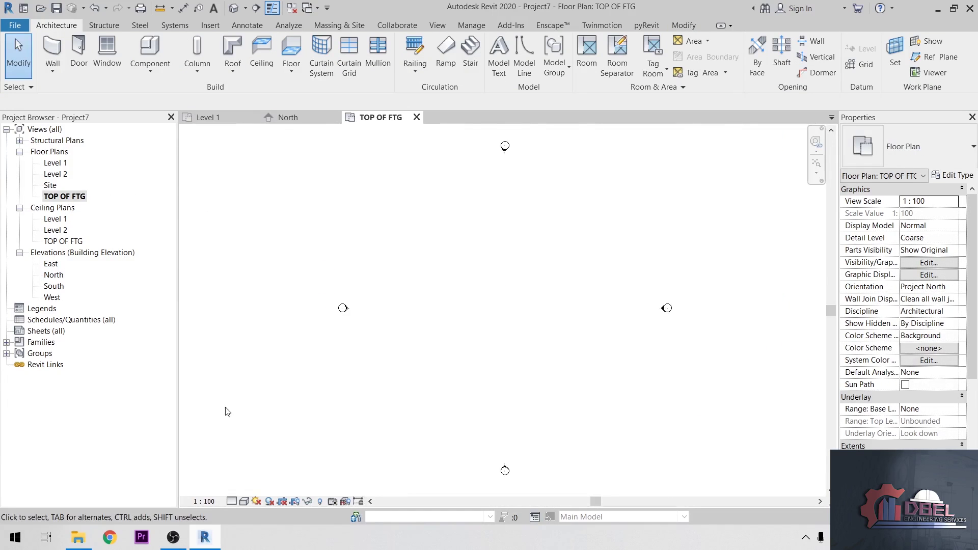
Set the plan to Fine detail and start a wall with its top at Level 2
{"action": "left_click", "coordinate": [232, 501]}
{"action": "left_click", "coordinate": [245, 488]}
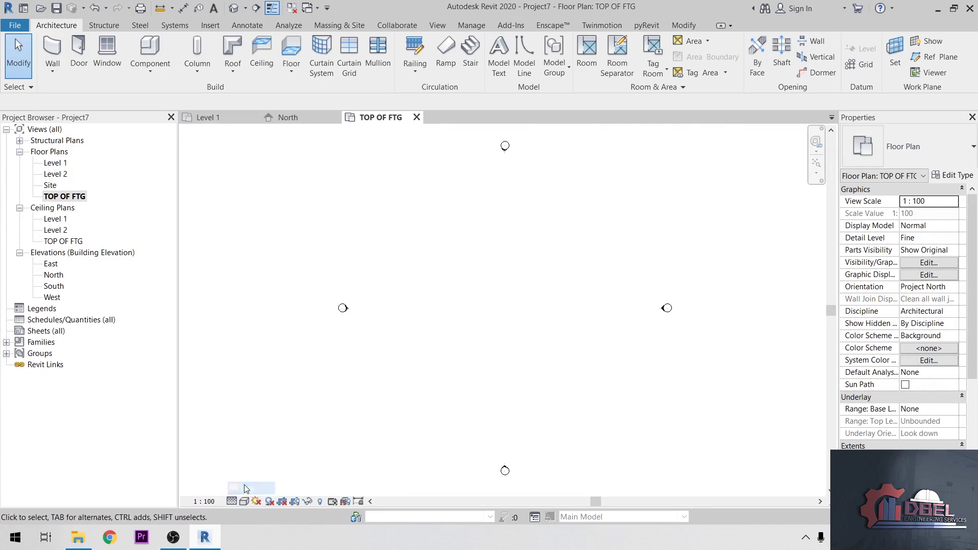
{"action": "left_click", "coordinate": [53, 47]}
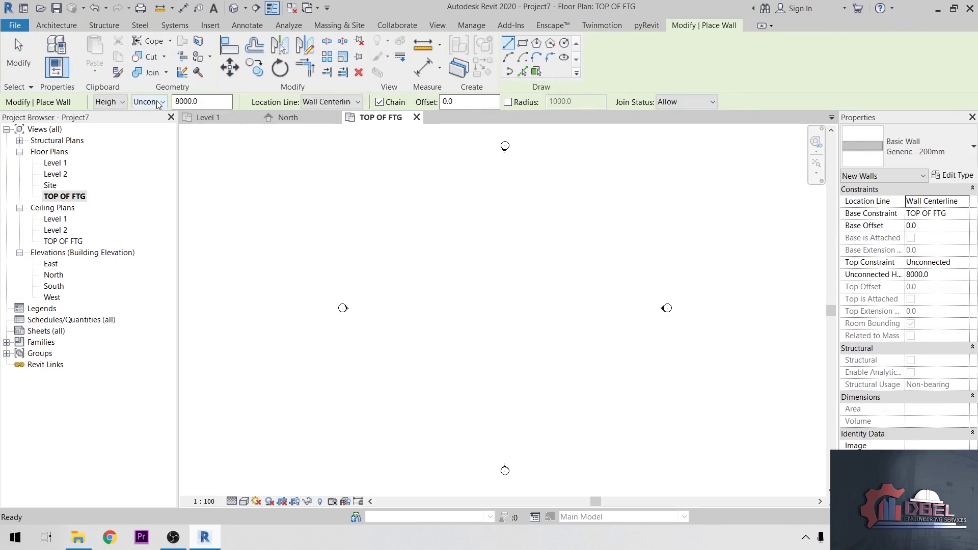
{"action": "left_click", "coordinate": [158, 103]}
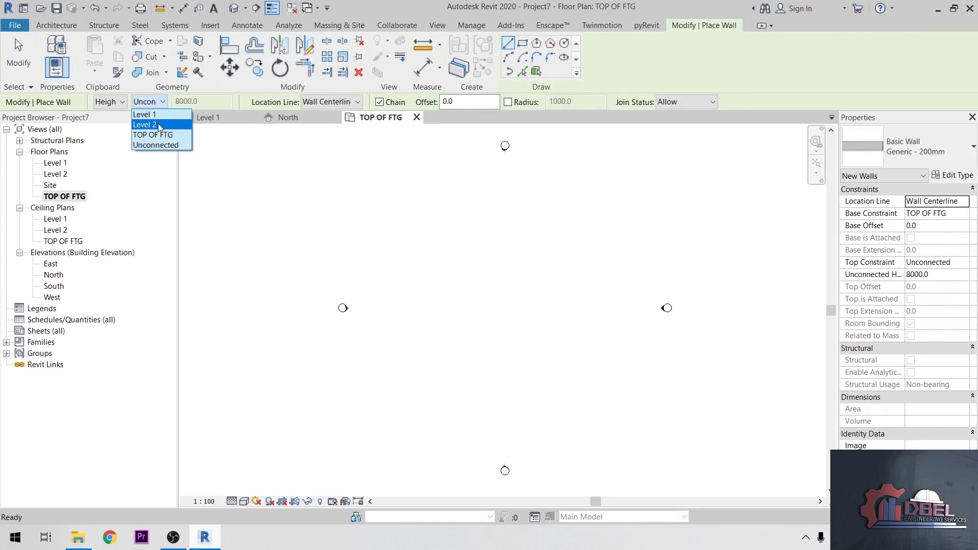
{"action": "left_click", "coordinate": [159, 125]}
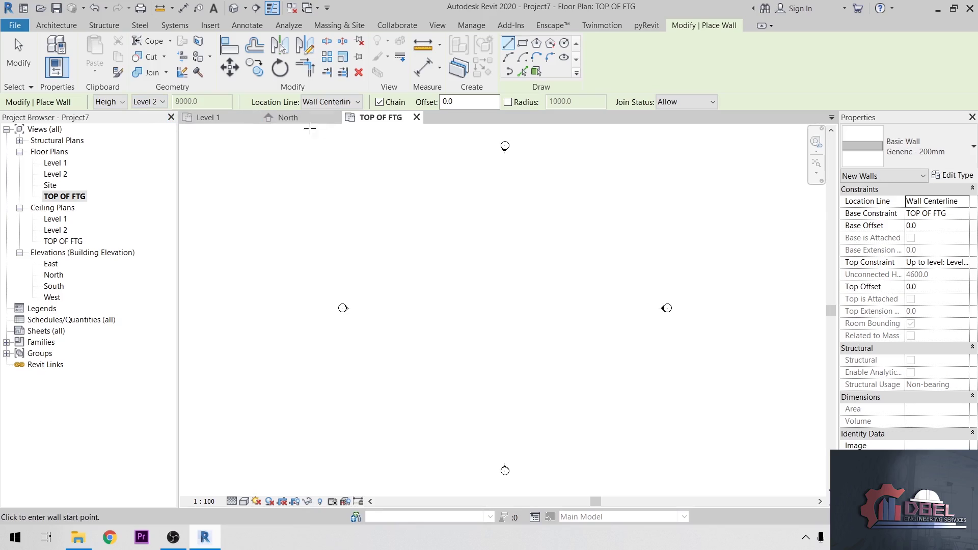
Draw a 5000 mm wall near the plan centre and select it
{"action": "left_click", "coordinate": [453, 313]}
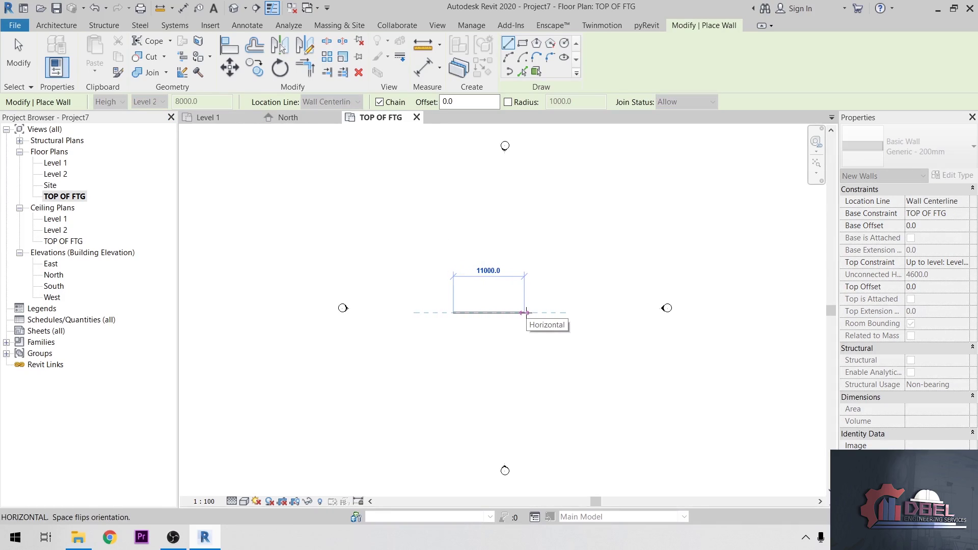
{"action": "type", "text": "5000"}
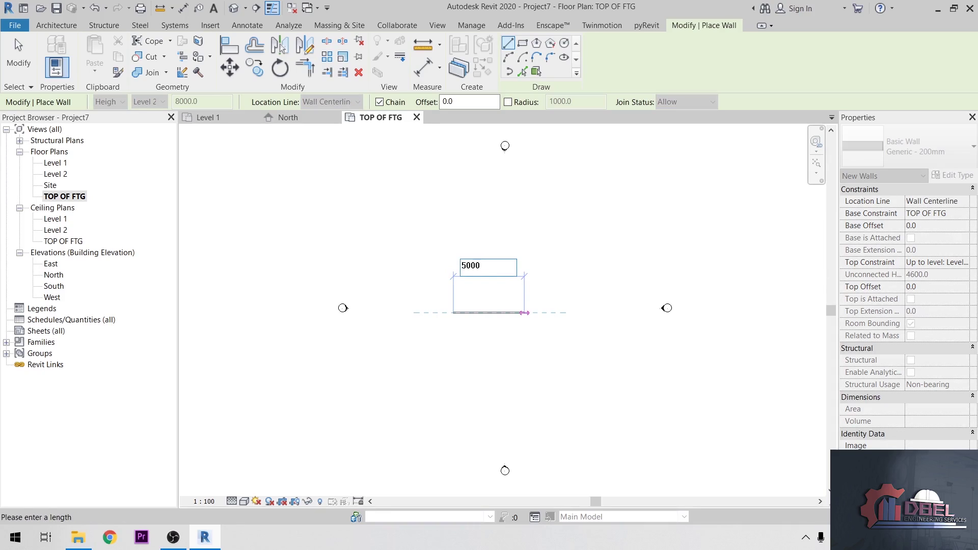
{"action": "key", "text": "Return"}
{"action": "key", "text": "Escape"}
{"action": "key", "text": "Escape"}
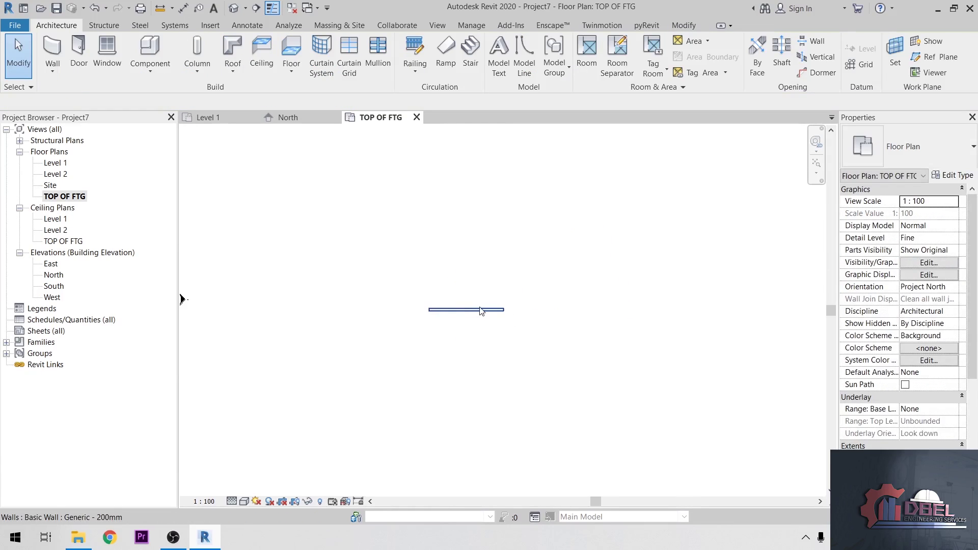
{"action": "left_click", "coordinate": [482, 309]}
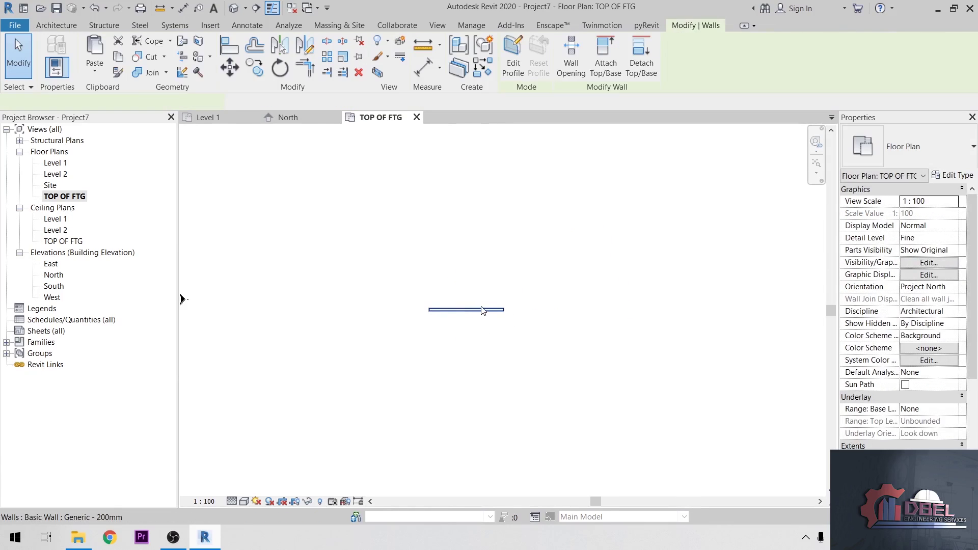
Duplicate the wall type as Generic - 150mm and open its layer structure
{"action": "left_click", "coordinate": [955, 176]}
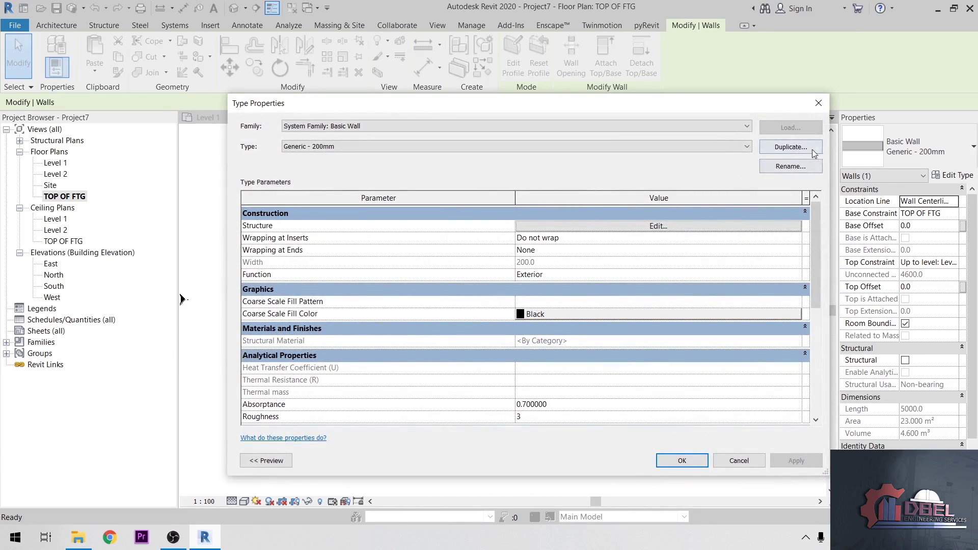
{"action": "left_click", "coordinate": [790, 147]}
{"action": "left_click", "coordinate": [560, 279]}
{"action": "key", "text": "BackSpace"}
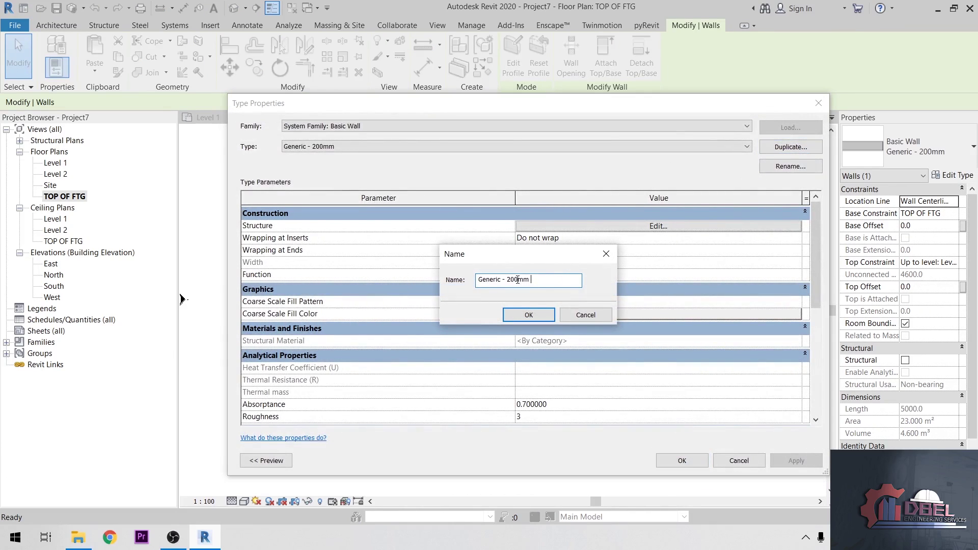
{"action": "left_click", "coordinate": [516, 279]}
{"action": "key", "text": "BackSpace"}
{"action": "key", "text": "BackSpace"}
{"action": "type", "text": "15"}
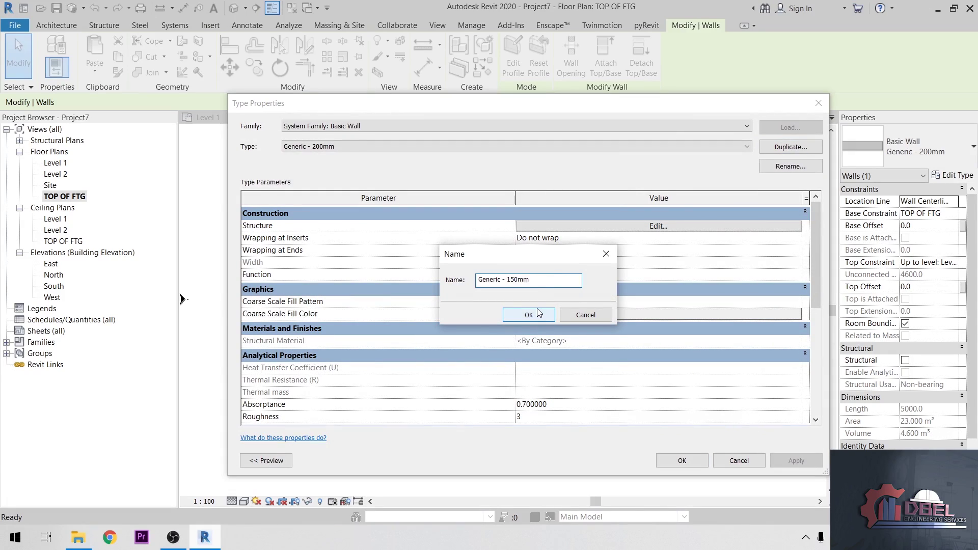
{"action": "left_click", "coordinate": [537, 317]}
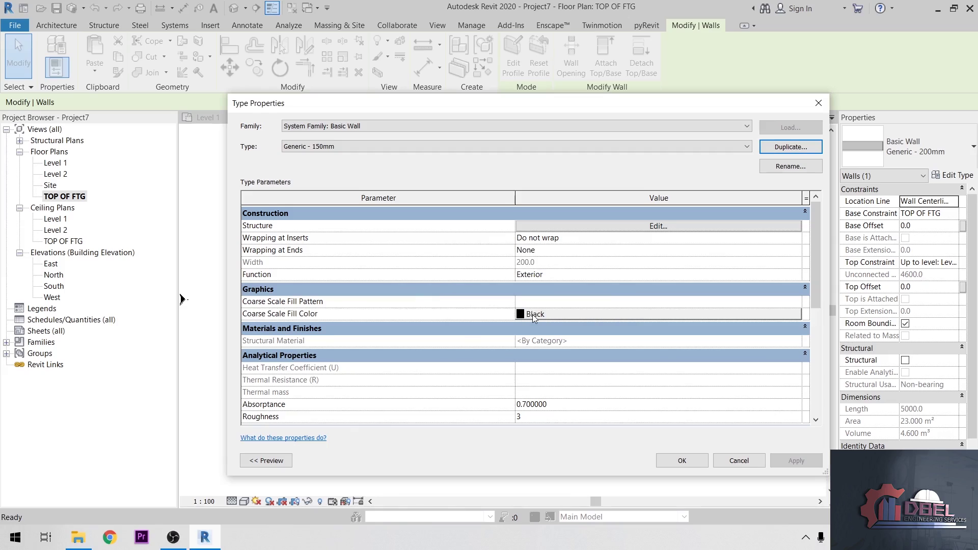
{"action": "left_click", "coordinate": [641, 227]}
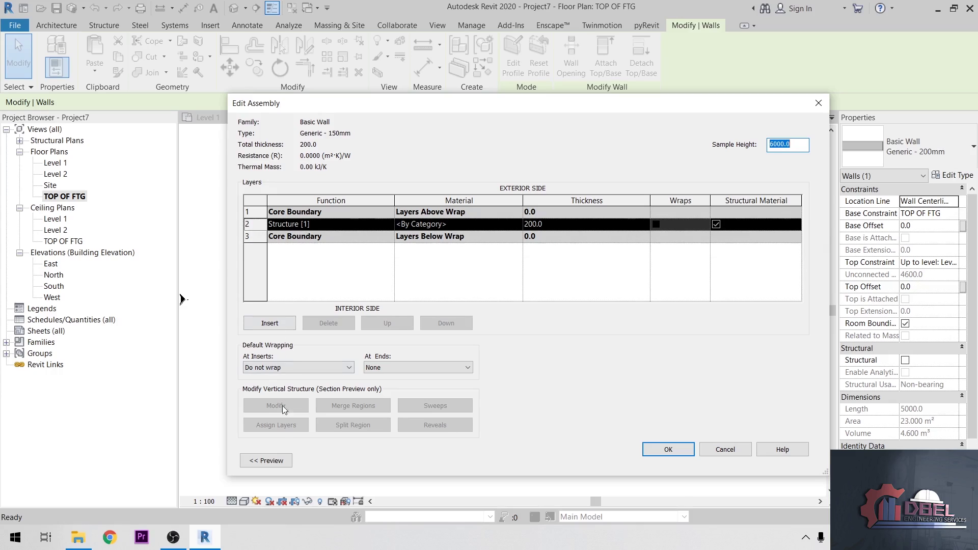
Add a Finish 1 layer outside and a Finish 2 layer inside the core boundaries
{"action": "left_click", "coordinate": [271, 461]}
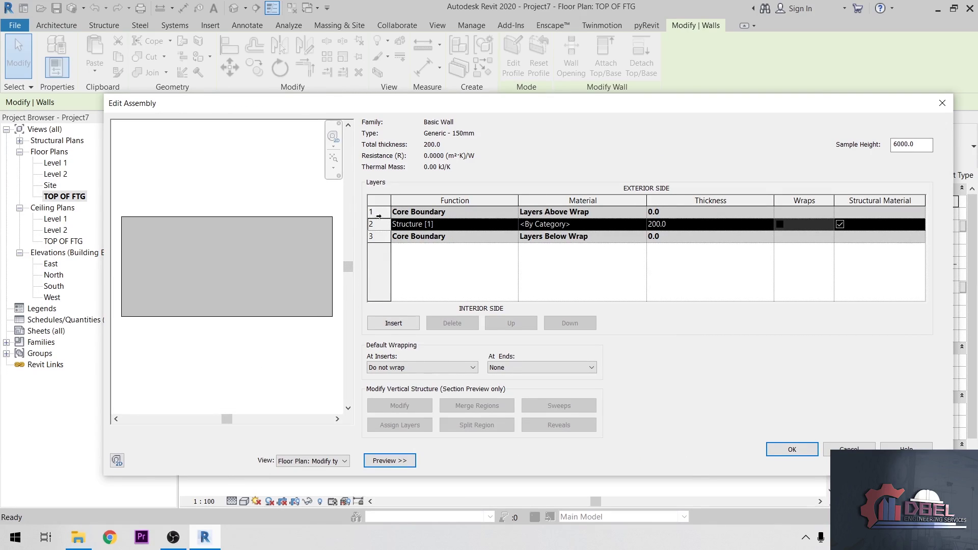
{"action": "left_click", "coordinate": [375, 212]}
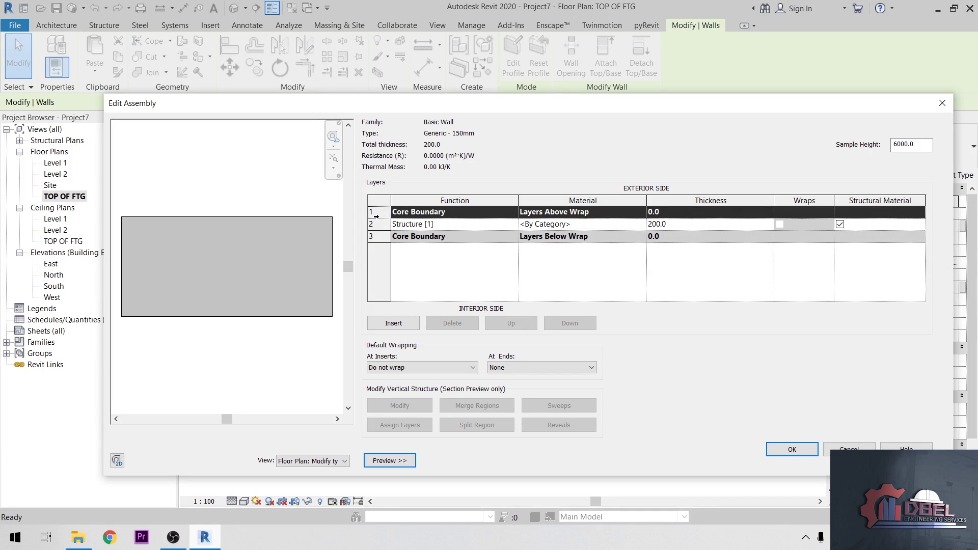
{"action": "left_click", "coordinate": [393, 323]}
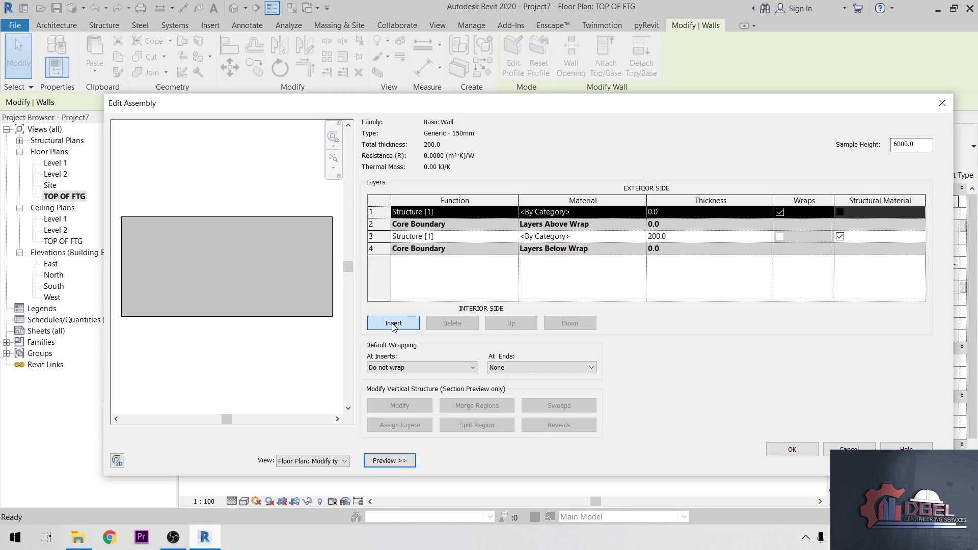
{"action": "left_click", "coordinate": [512, 212]}
{"action": "left_click", "coordinate": [432, 255]}
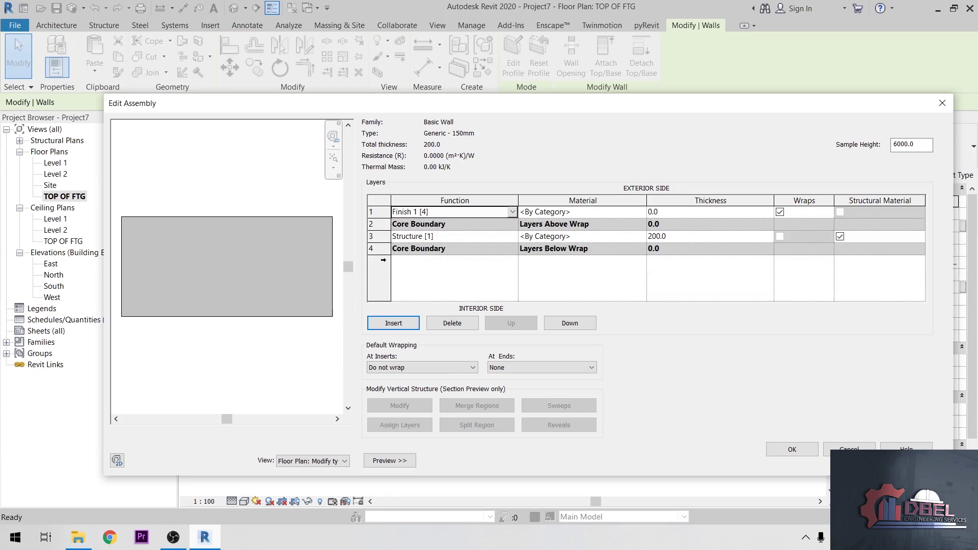
{"action": "left_click", "coordinate": [432, 249]}
{"action": "left_click", "coordinate": [394, 323]}
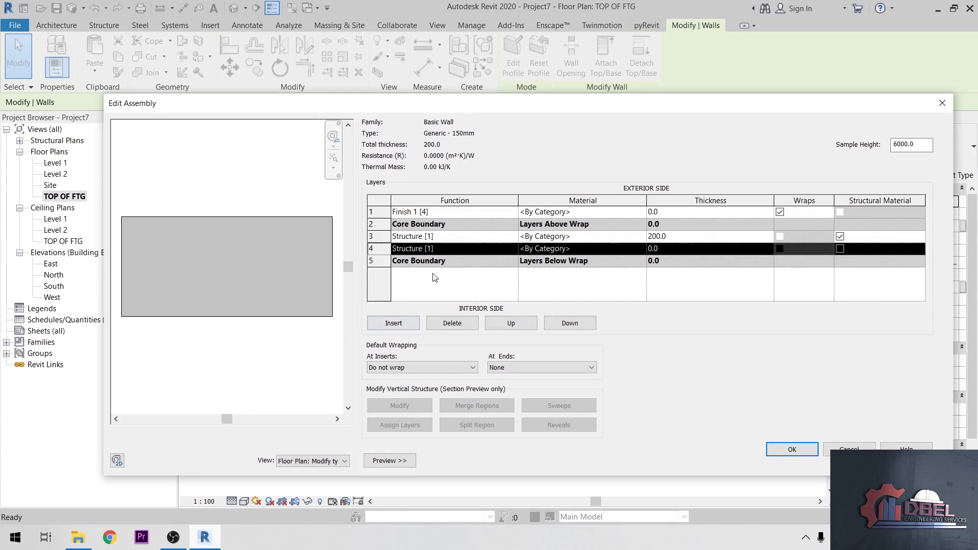
{"action": "left_click", "coordinate": [512, 248]}
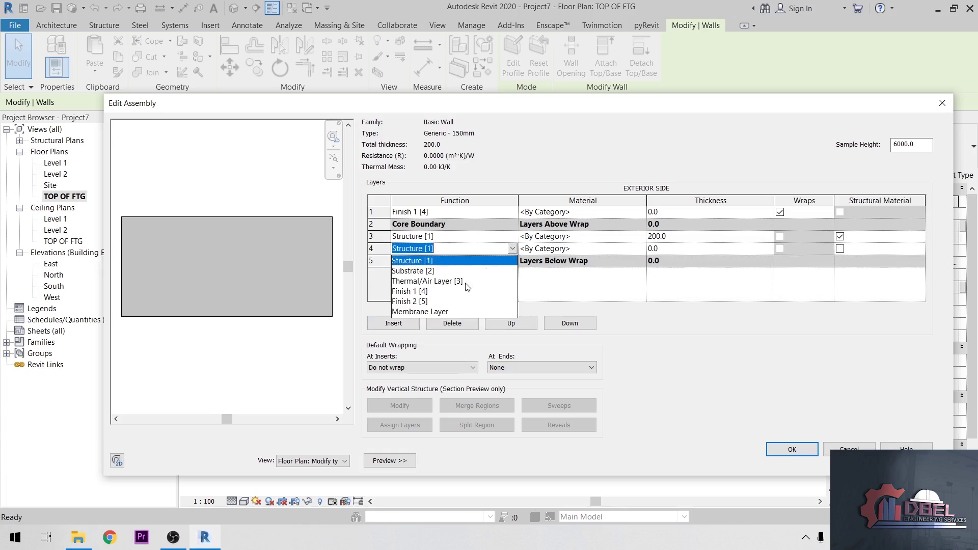
{"action": "left_click", "coordinate": [431, 301]}
{"action": "left_click", "coordinate": [380, 246]}
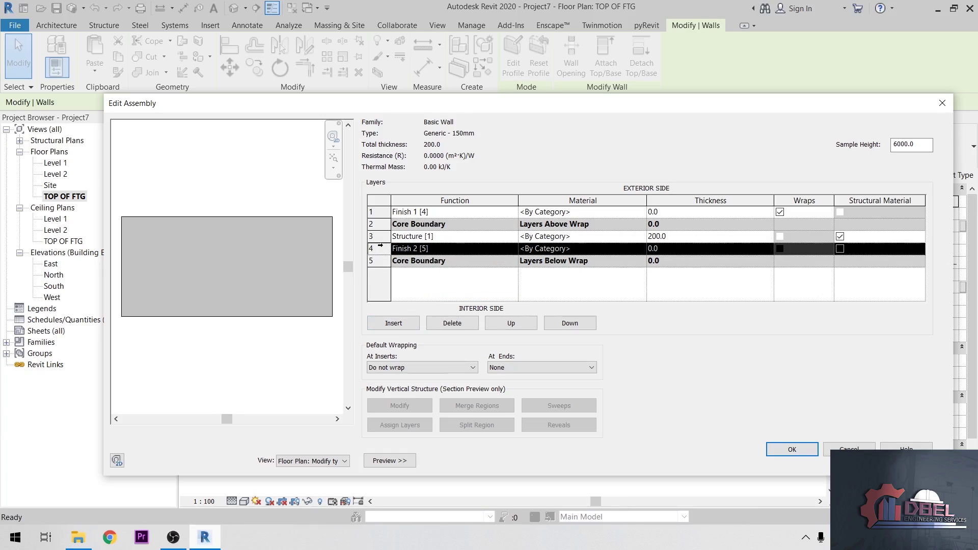
{"action": "left_click", "coordinate": [586, 325]}
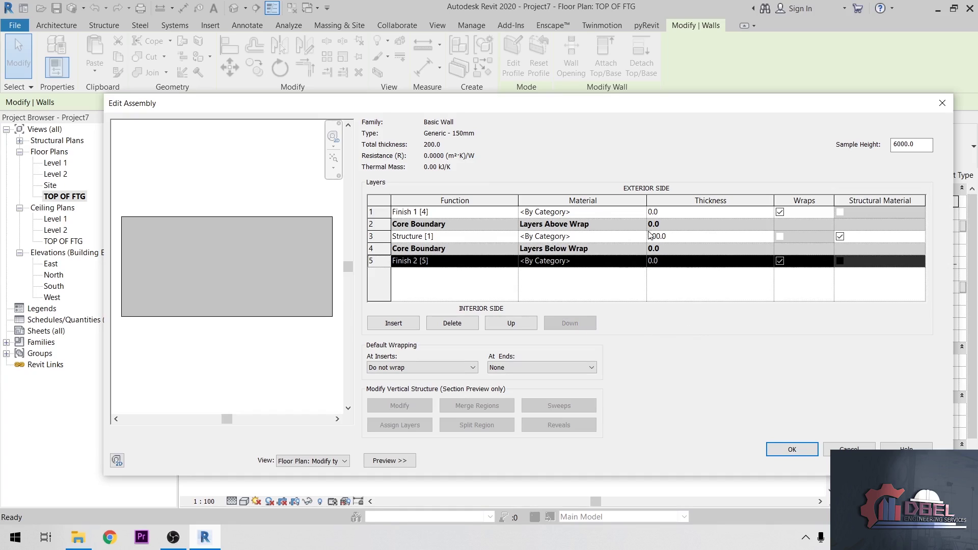
Set layer thicknesses to 25 mm Finish 1, 100 mm structure, 25 mm Finish 2
{"action": "left_click", "coordinate": [678, 213]}
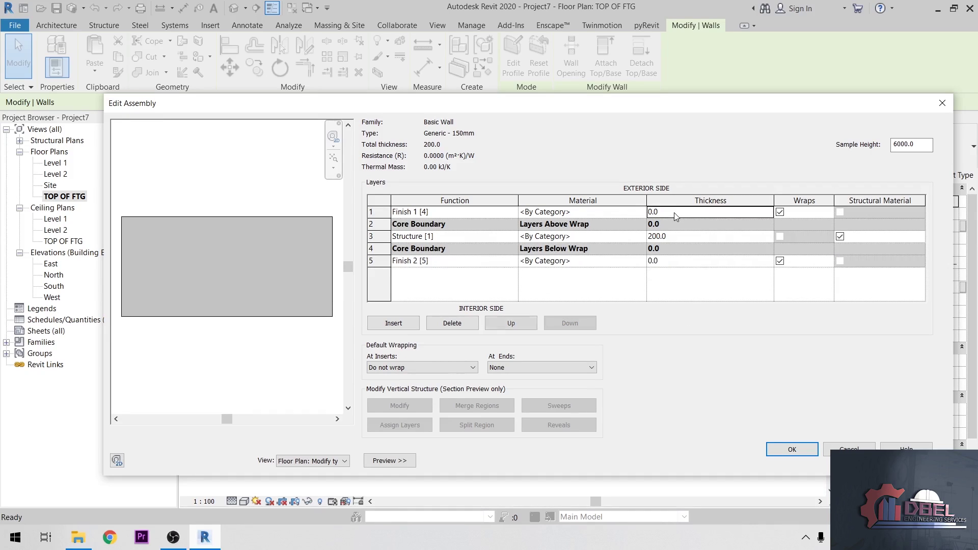
{"action": "type", "text": "2"}
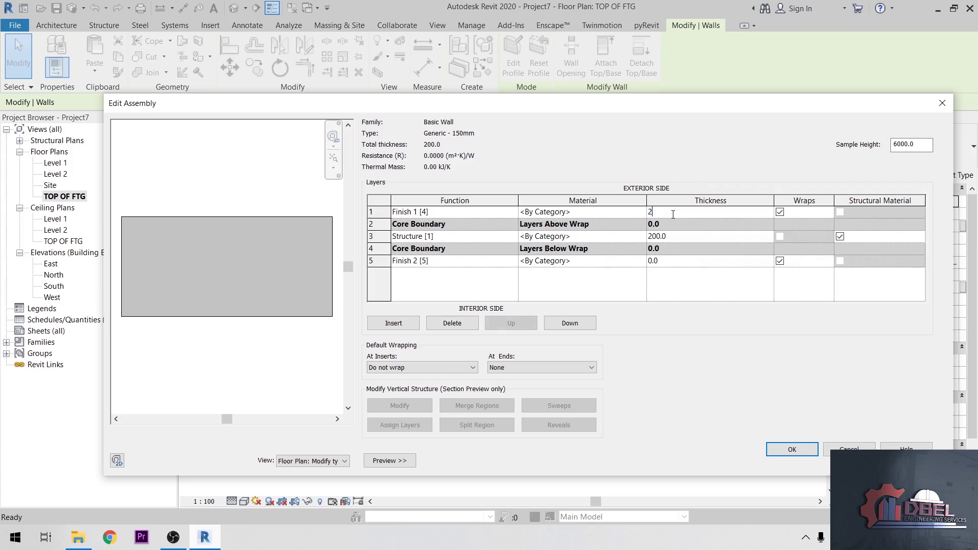
{"action": "type", "text": "5"}
{"action": "left_click", "coordinate": [662, 238]}
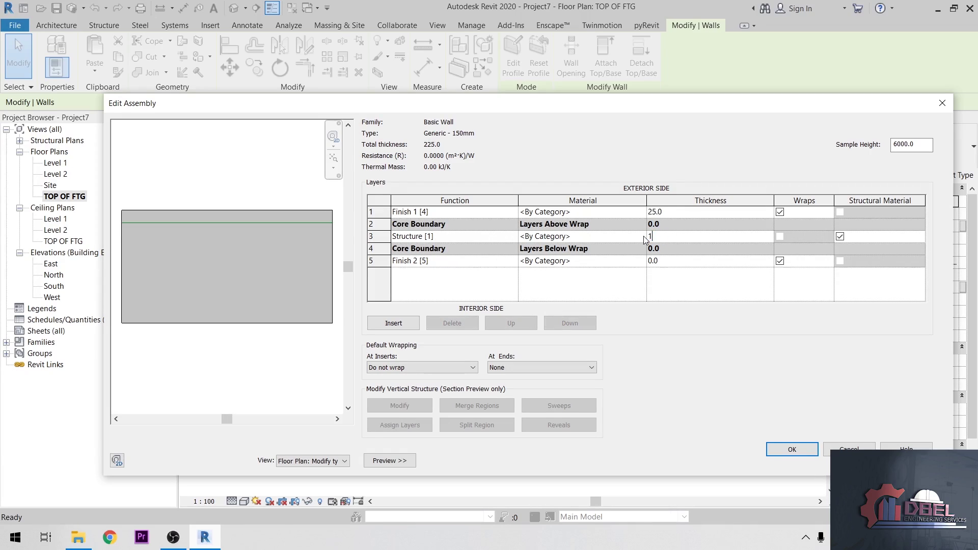
{"action": "left_click", "coordinate": [663, 262]}
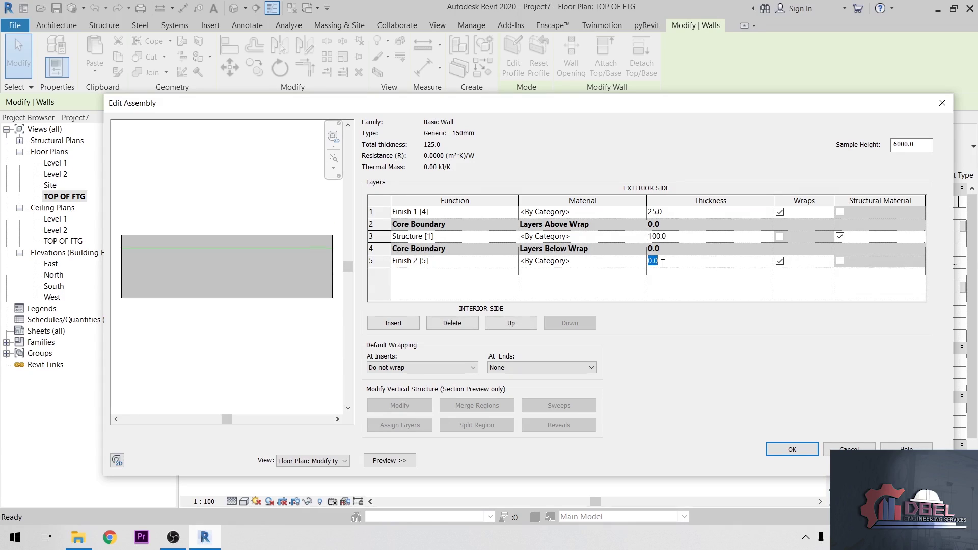
{"action": "type", "text": "25"}
{"action": "left_click", "coordinate": [640, 212]}
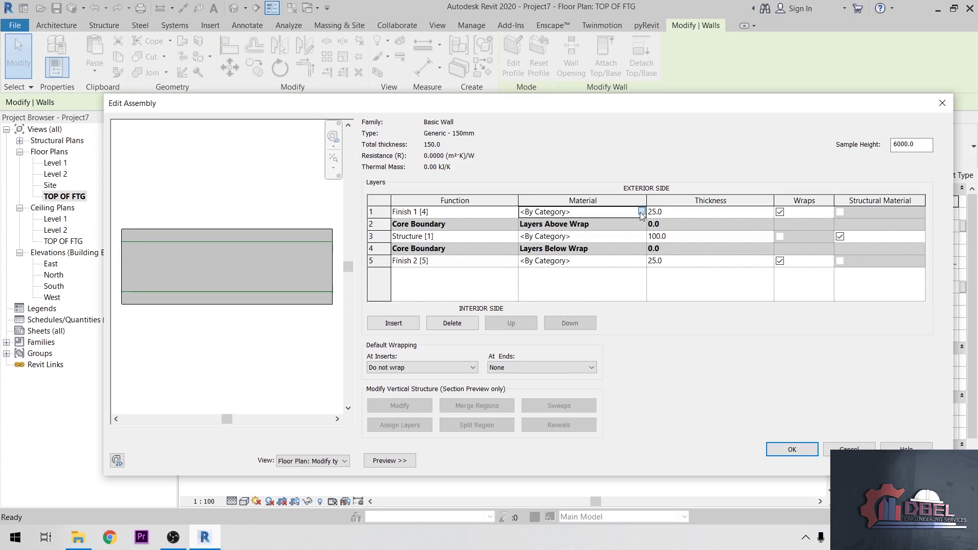
Assign Gypsum Wall Board to both the Finish 1 and Finish 2 layers
{"action": "left_click", "coordinate": [641, 211]}
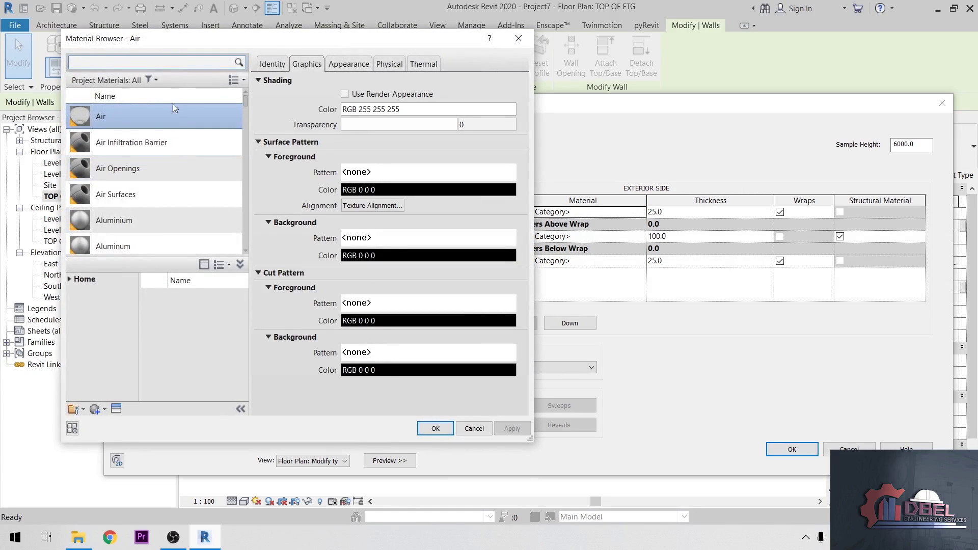
{"action": "left_click", "coordinate": [165, 65]}
{"action": "type", "text": "PLATER"}
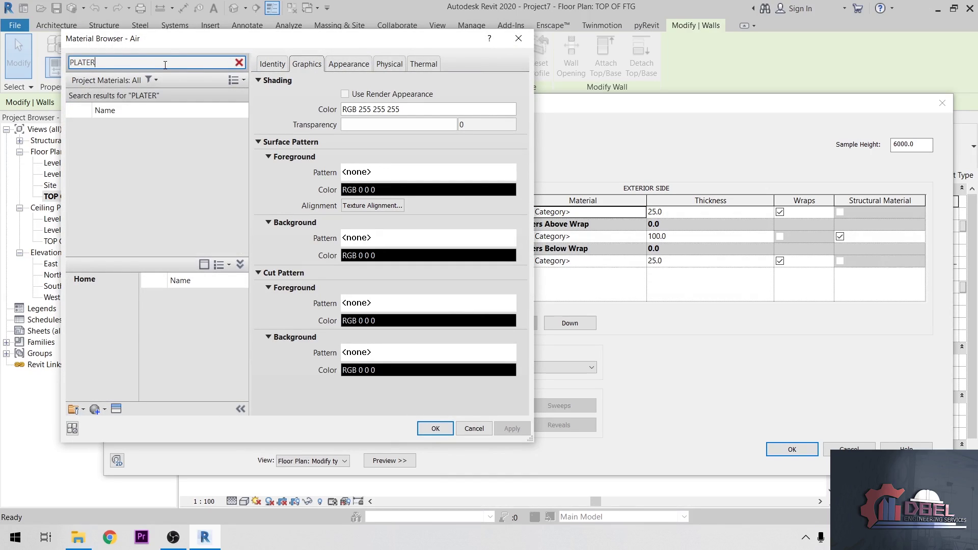
{"action": "key", "text": "BackSpace"}
{"action": "key", "text": "BackSpace"}
{"action": "key", "text": "BackSpace"}
{"action": "type", "text": "S"}
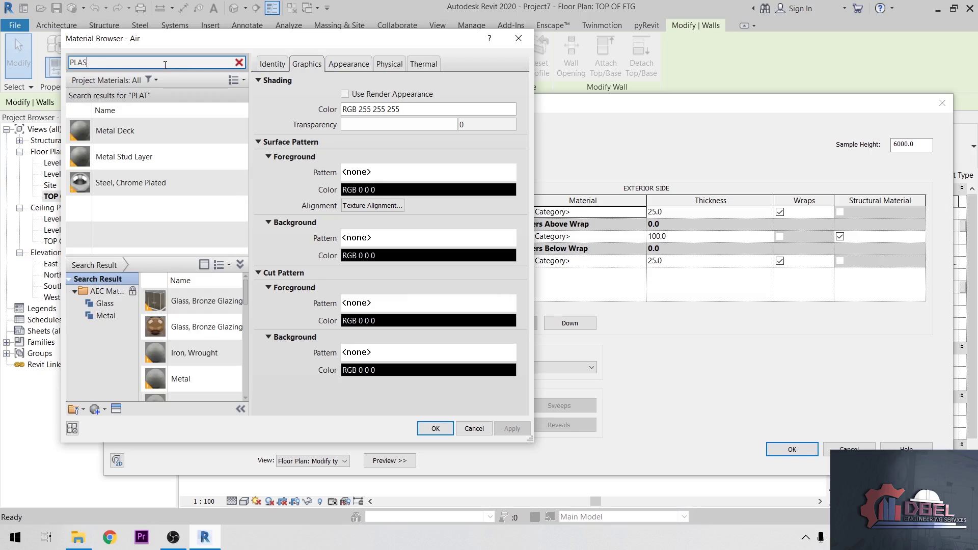
{"action": "type", "text": "TER"}
{"action": "left_click", "coordinate": [152, 130]}
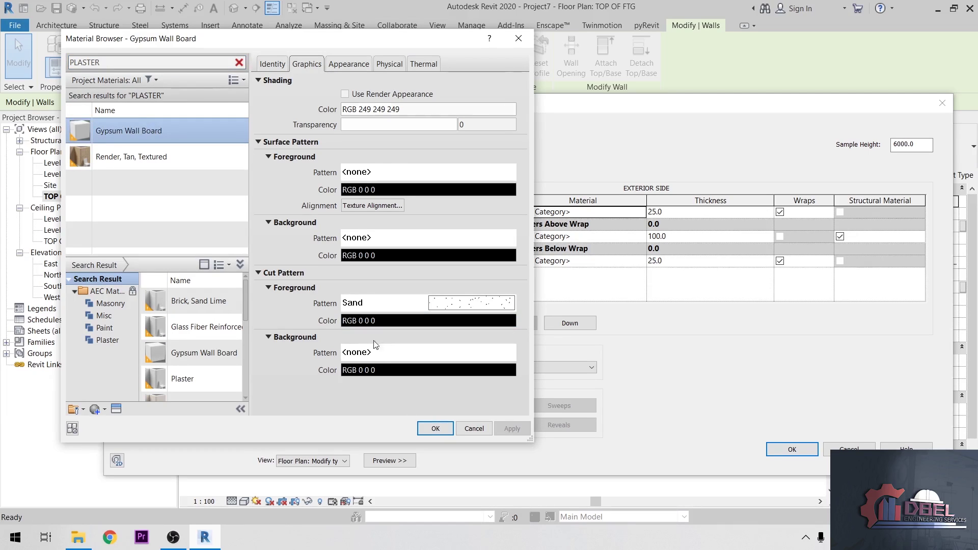
{"action": "left_click", "coordinate": [434, 428]}
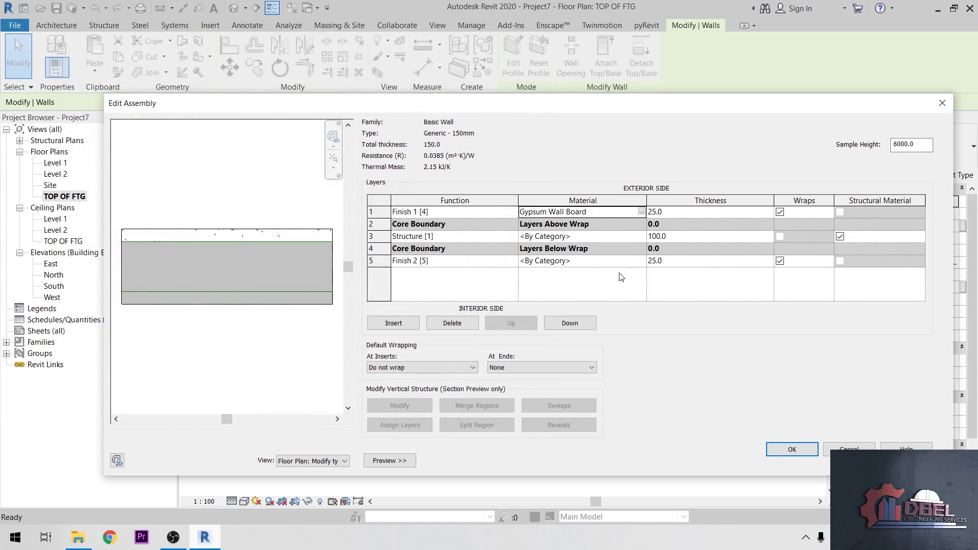
{"action": "left_click", "coordinate": [640, 261]}
{"action": "left_click", "coordinate": [641, 261]}
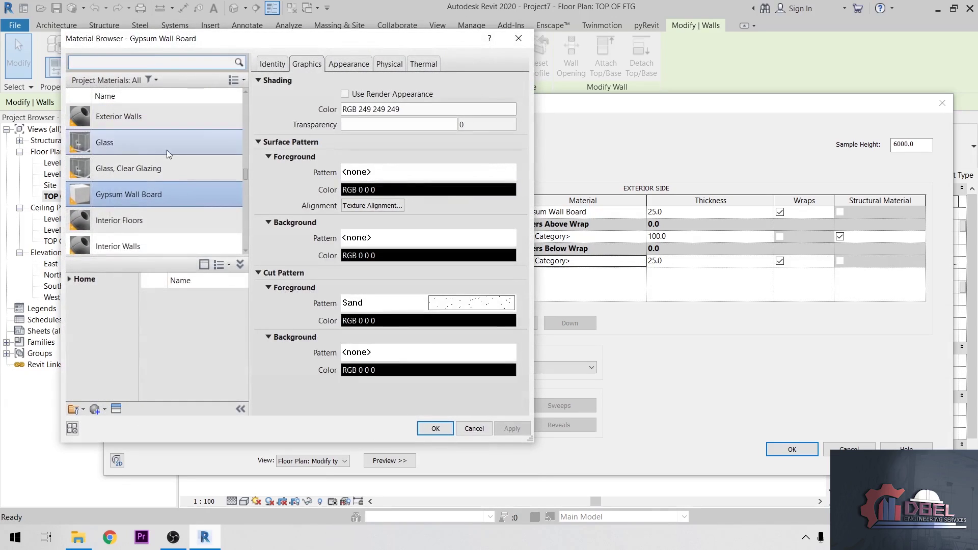
{"action": "left_click", "coordinate": [435, 428]}
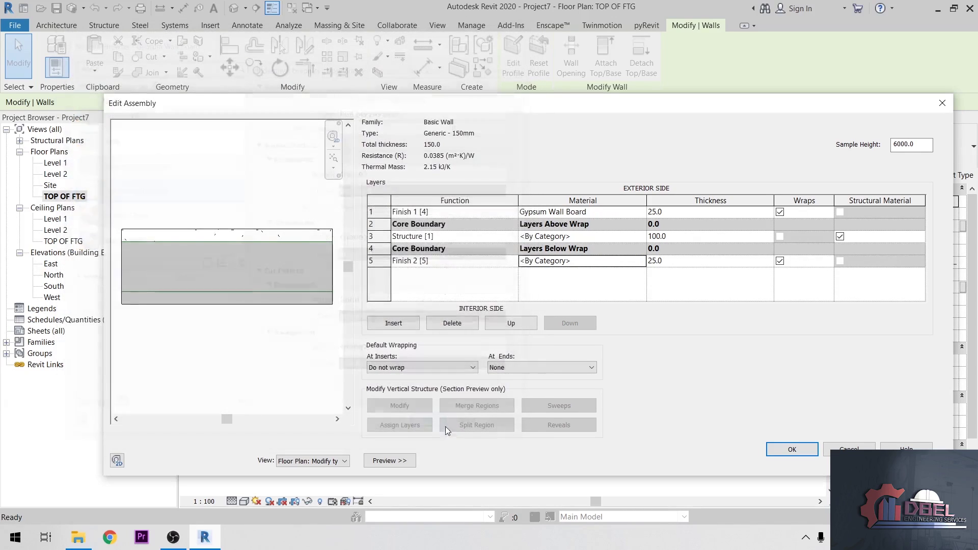
Assign Concrete Masonry Units to the structure layer and confirm the assembly
{"action": "left_click", "coordinate": [643, 237]}
{"action": "left_click", "coordinate": [642, 236]}
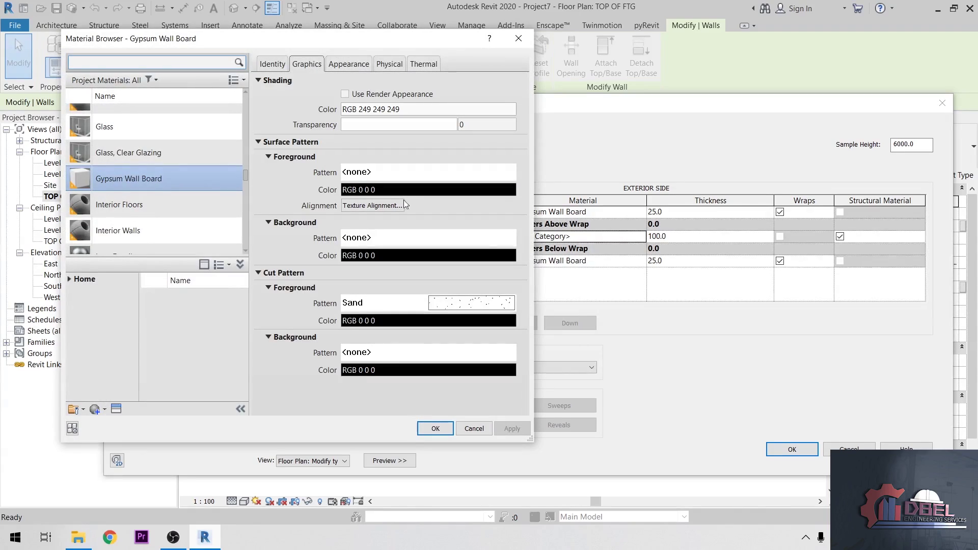
{"action": "left_click", "coordinate": [126, 60]}
{"action": "type", "text": "MASONRY"}
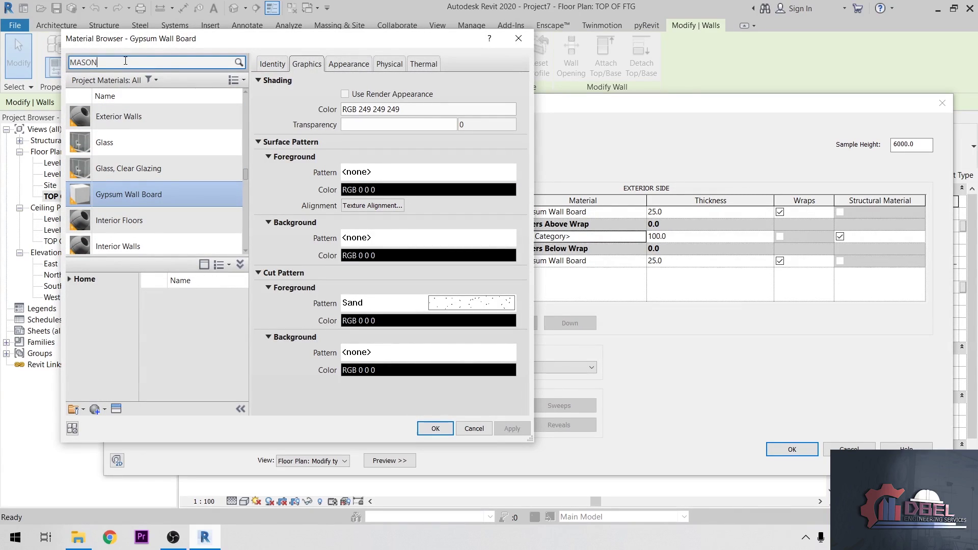
{"action": "left_click", "coordinate": [131, 160]}
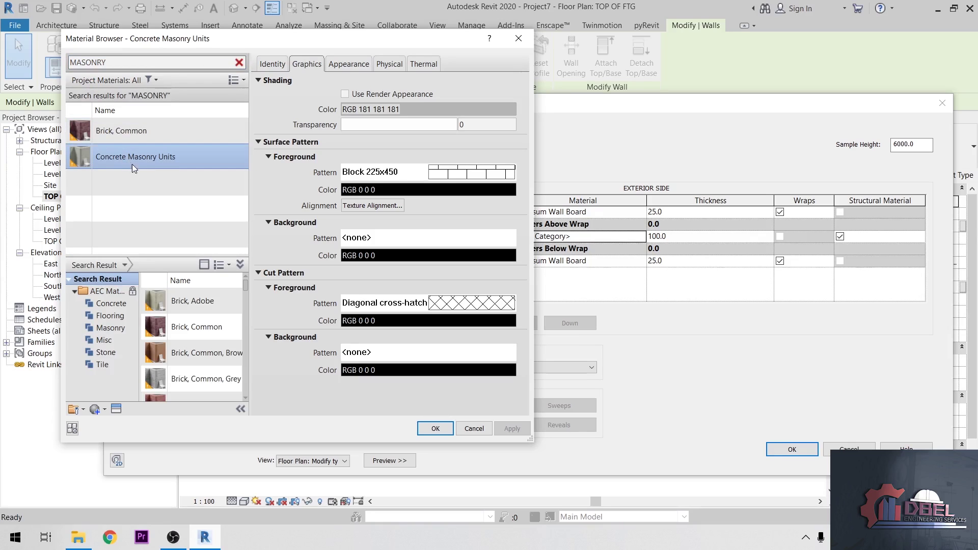
{"action": "left_click", "coordinate": [436, 429]}
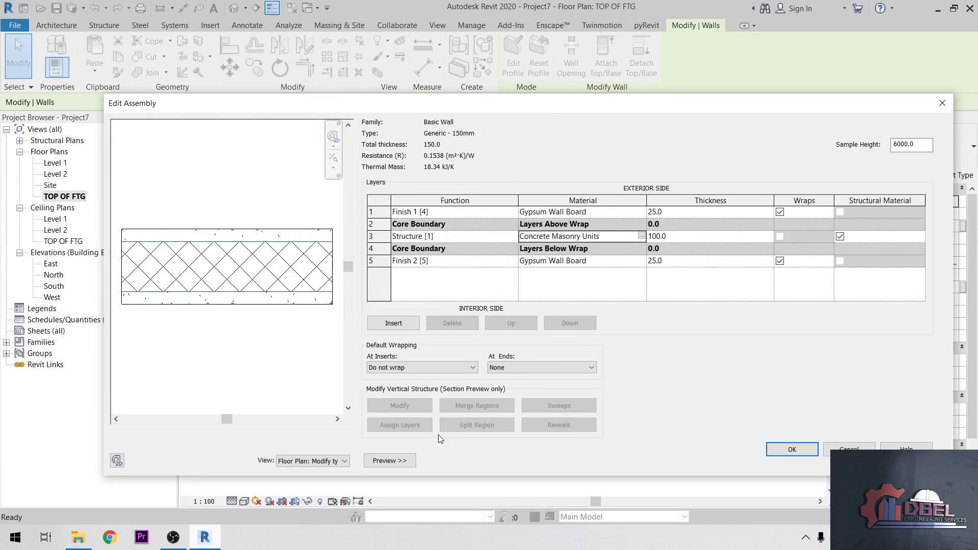
{"action": "left_click", "coordinate": [793, 449]}
Apply the wall type changes and mark the Generic - 150mm wall as Structural
{"action": "left_click", "coordinate": [807, 461]}
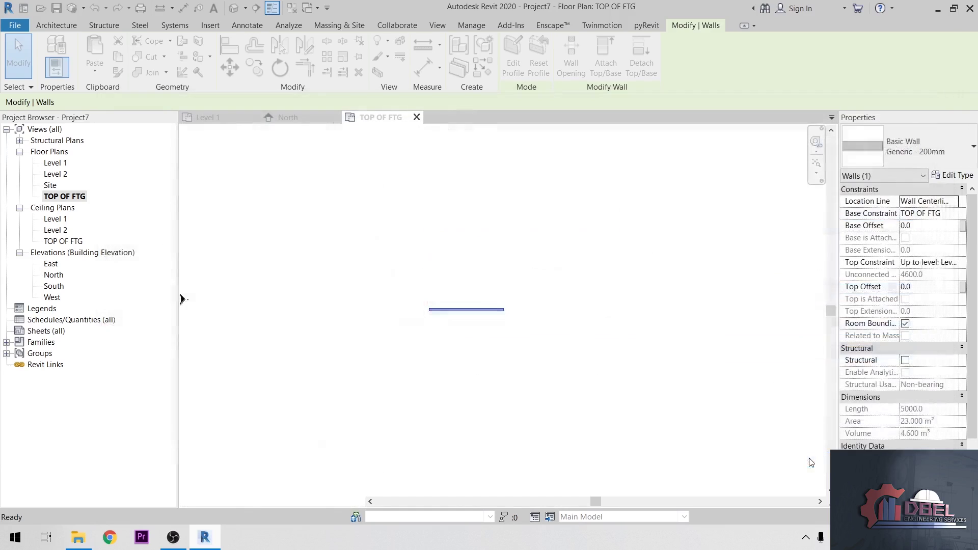
{"action": "left_click", "coordinate": [538, 370]}
{"action": "scroll", "coordinate": [455, 306], "scroll_direction": "up", "scroll_amount": 5}
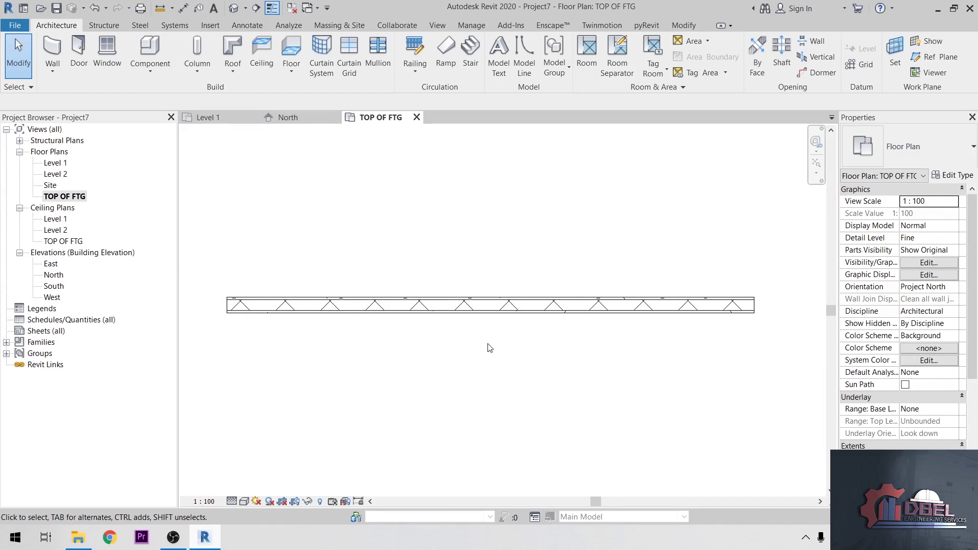
{"action": "left_click", "coordinate": [608, 313]}
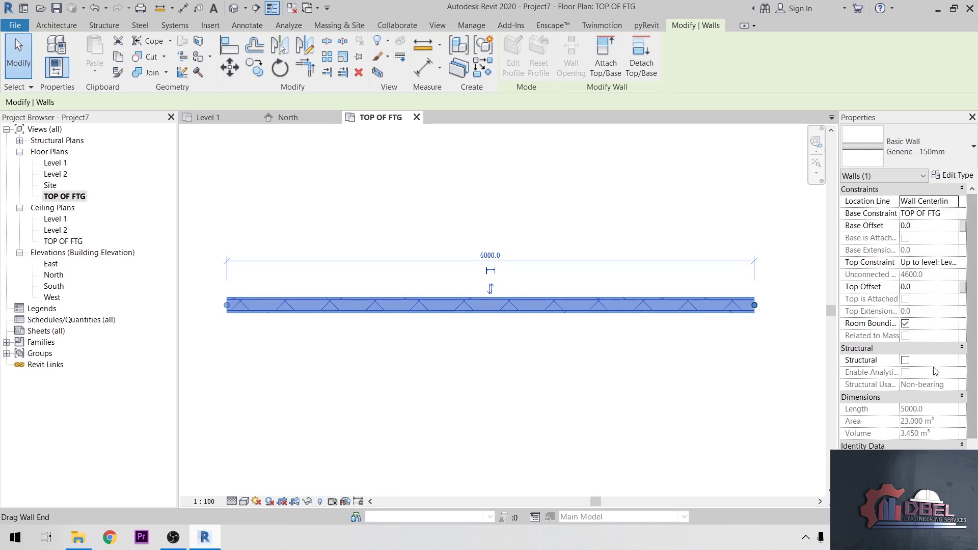
{"action": "left_click", "coordinate": [905, 361]}
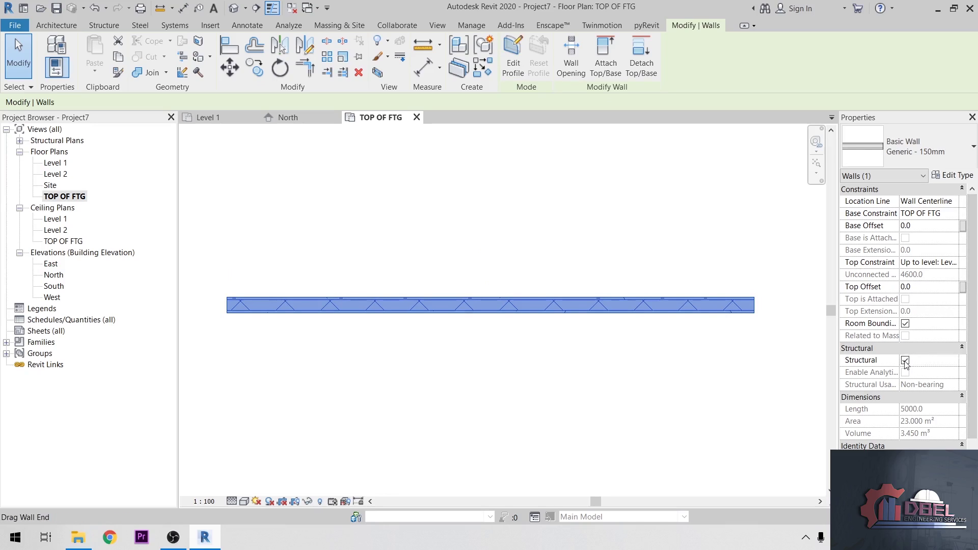
{"action": "left_click", "coordinate": [597, 373]}
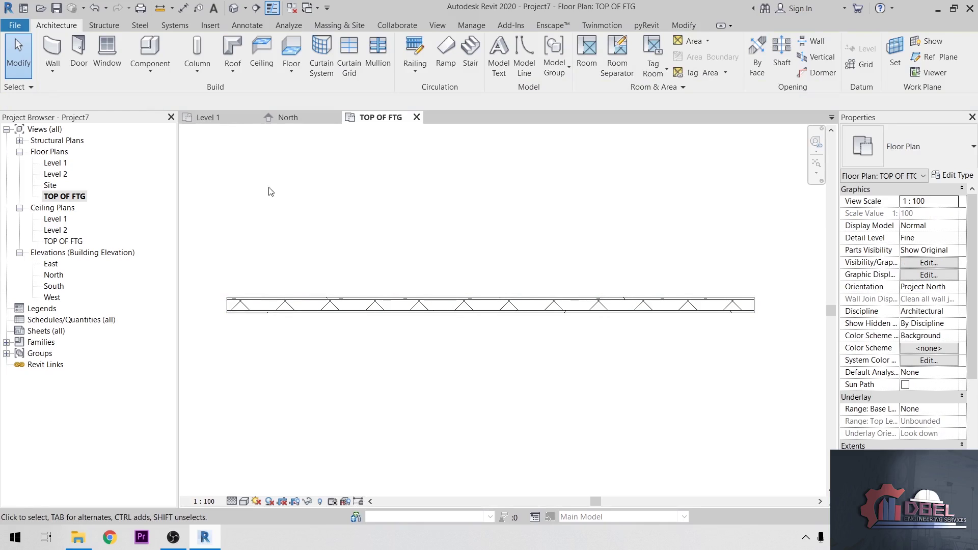
Place a wall foundation footing under the wall
{"action": "left_click", "coordinate": [105, 25]}
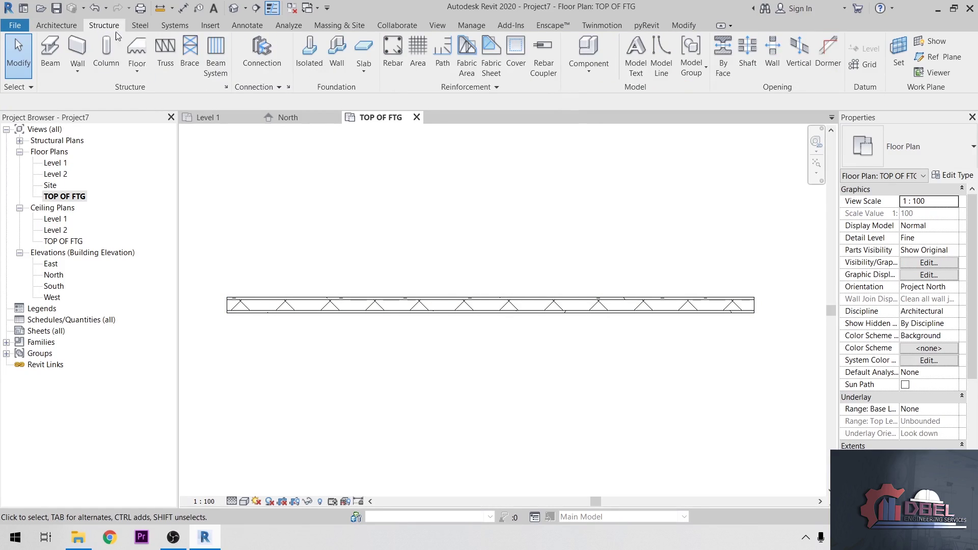
{"action": "left_click", "coordinate": [338, 57]}
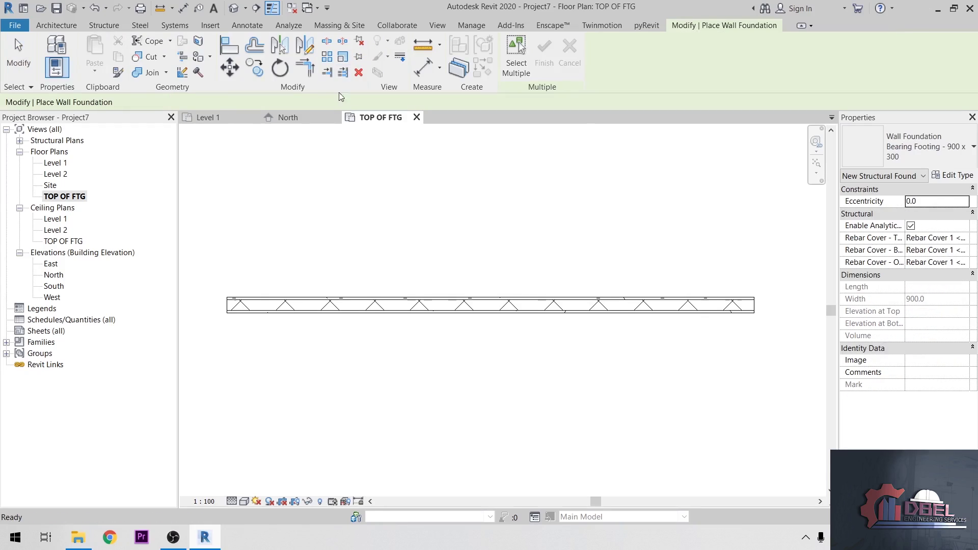
{"action": "left_click", "coordinate": [376, 306]}
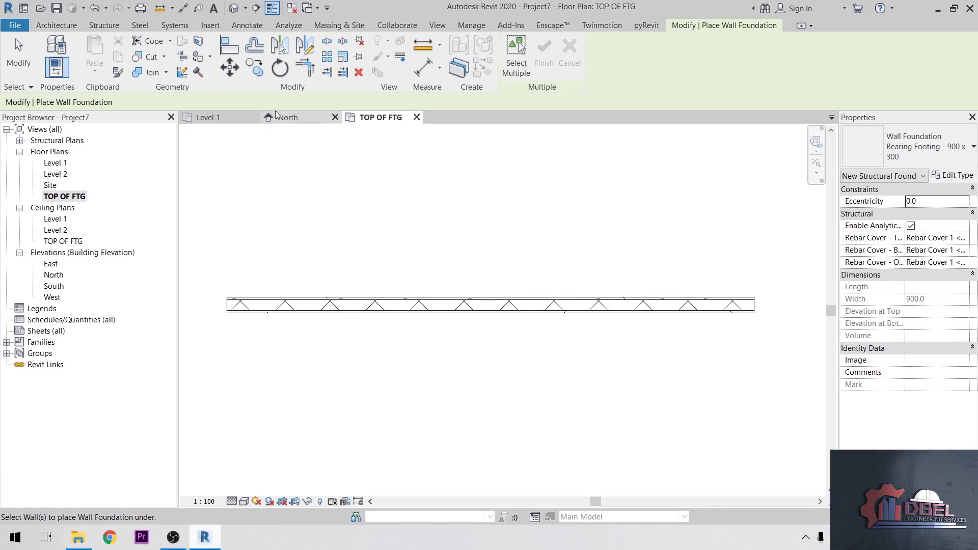
{"action": "key", "text": "Escape"}
Cut a section across the wall and footing and open Section 1
{"action": "left_click", "coordinate": [437, 25]}
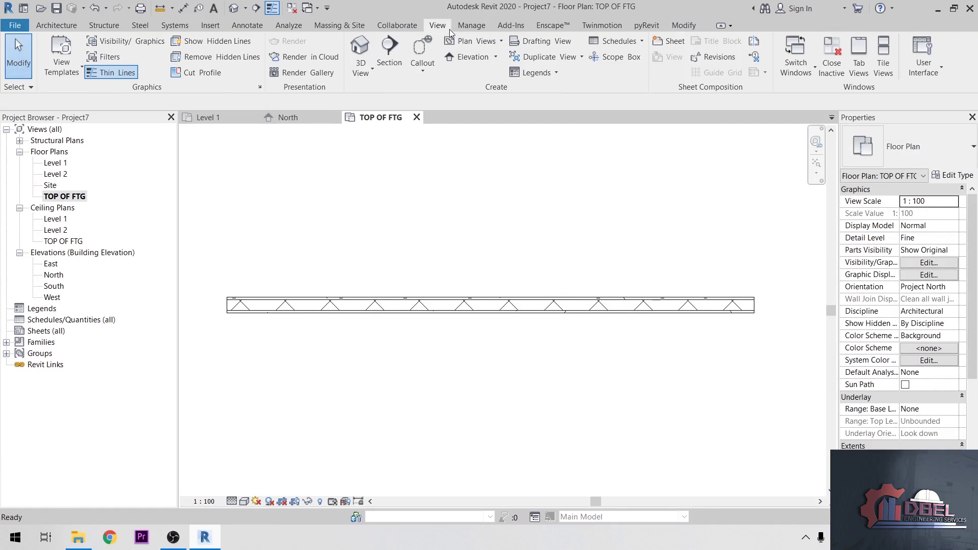
{"action": "left_click", "coordinate": [389, 51]}
{"action": "left_click", "coordinate": [494, 248]}
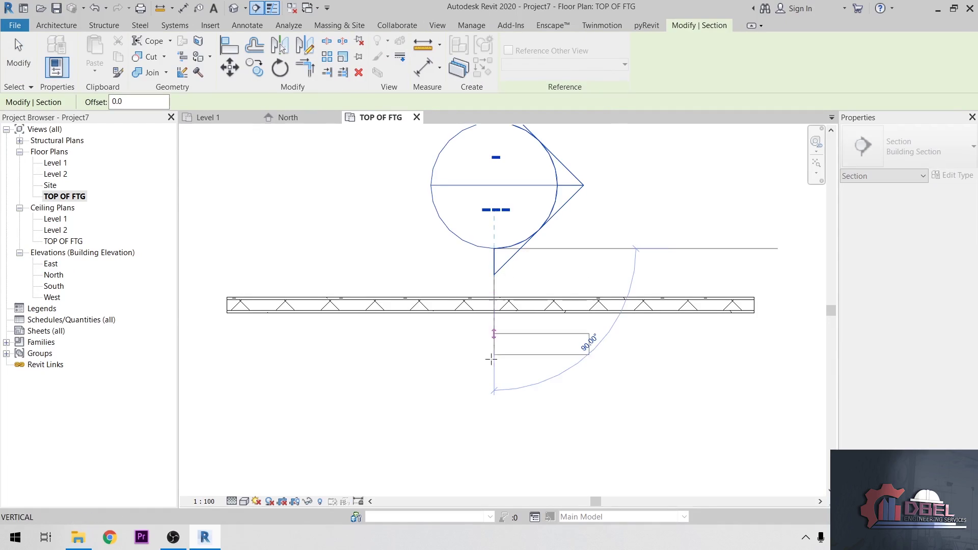
{"action": "left_click", "coordinate": [494, 388]}
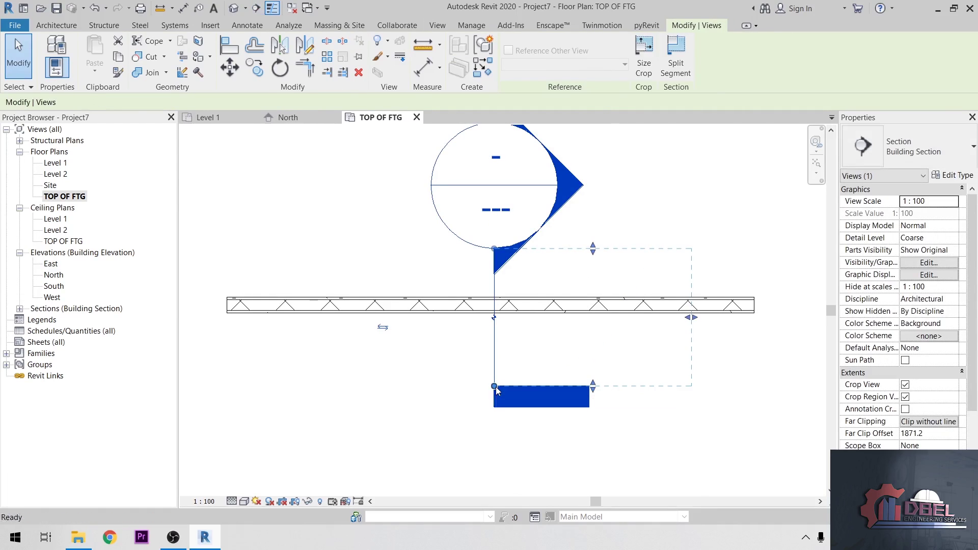
{"action": "left_click", "coordinate": [418, 238]}
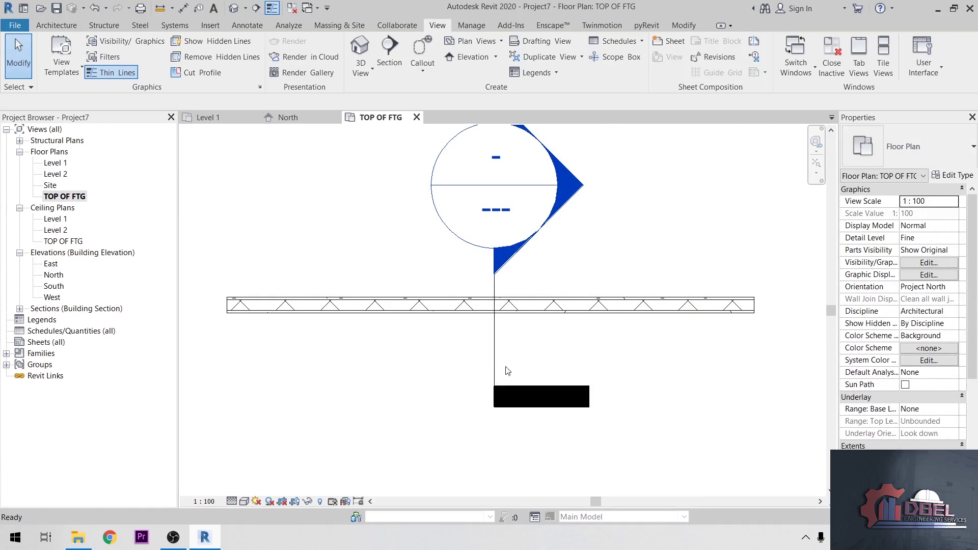
{"action": "left_click", "coordinate": [20, 308]}
{"action": "double_click", "coordinate": [60, 319]}
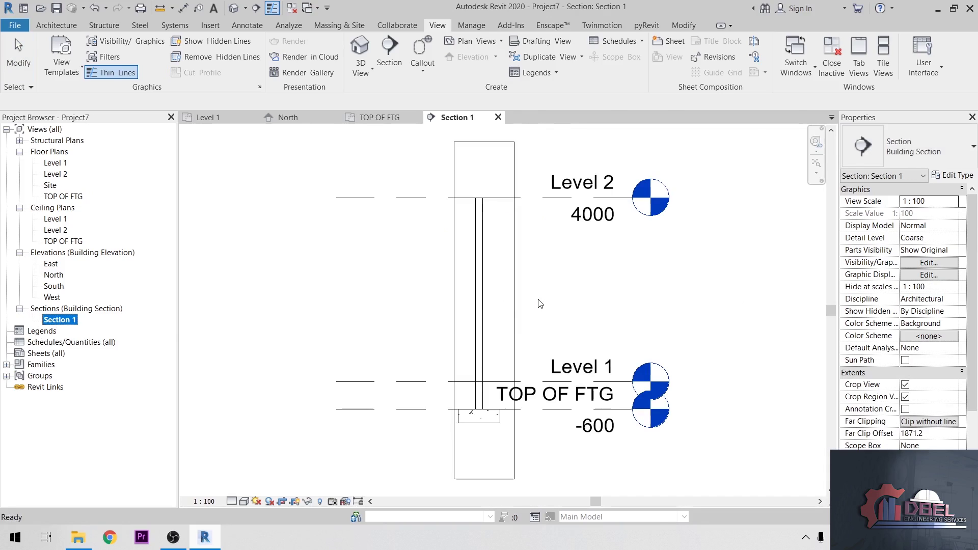
Show Section 1 at Fine detail level and shift the level line to the right
{"action": "scroll", "coordinate": [467, 426], "scroll_direction": "up", "scroll_amount": 2}
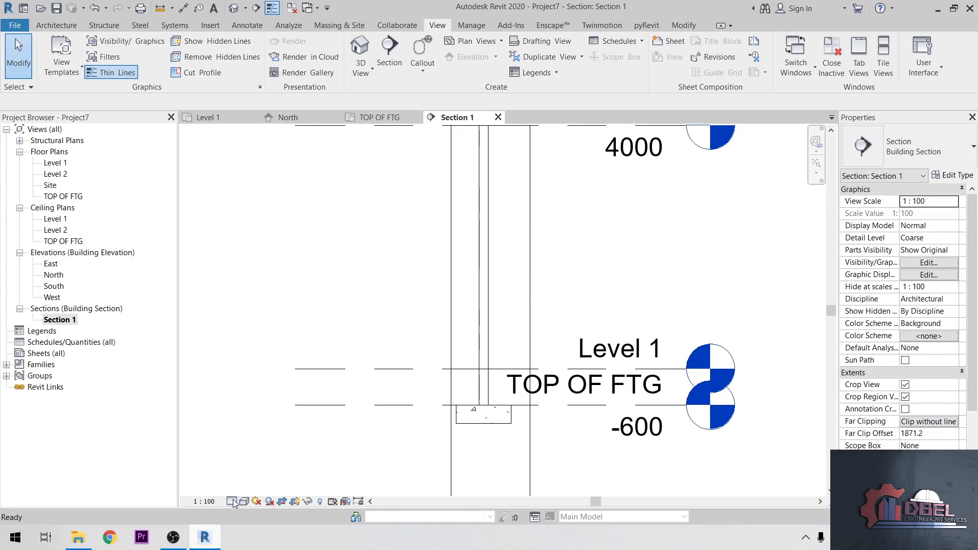
{"action": "left_click", "coordinate": [232, 502]}
{"action": "left_click", "coordinate": [247, 488]}
{"action": "scroll", "coordinate": [467, 422], "scroll_direction": "up", "scroll_amount": 4}
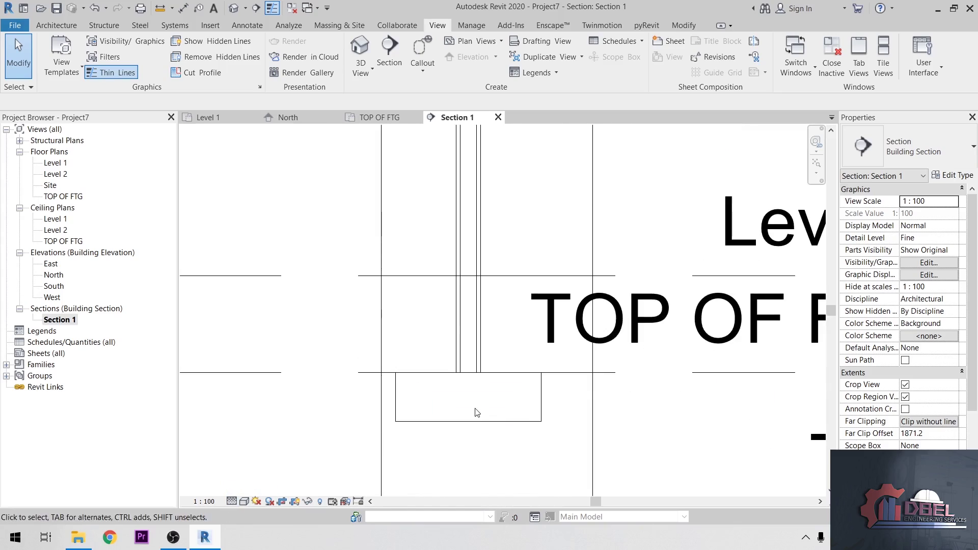
{"action": "scroll", "coordinate": [523, 415], "scroll_direction": "down", "scroll_amount": 4}
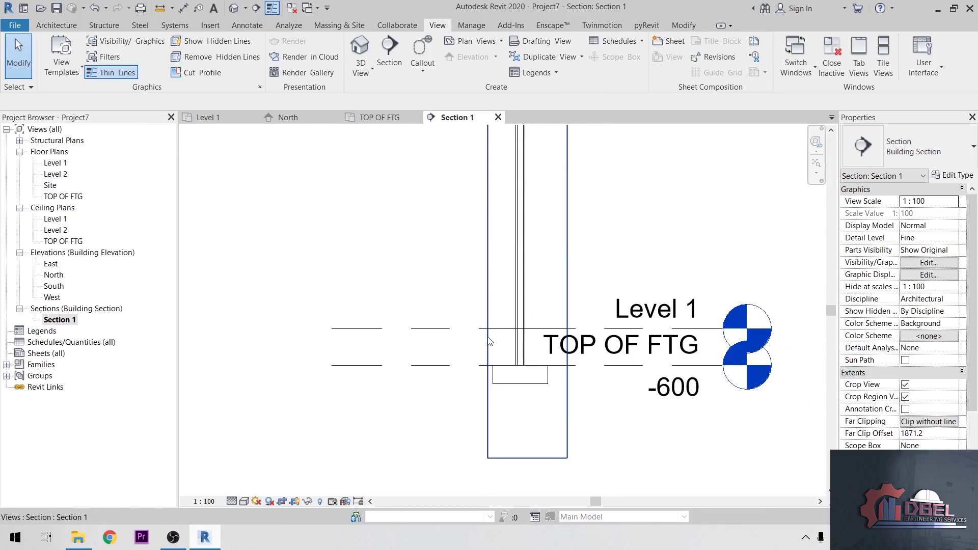
{"action": "scroll", "coordinate": [498, 178], "scroll_direction": "down", "scroll_amount": 2}
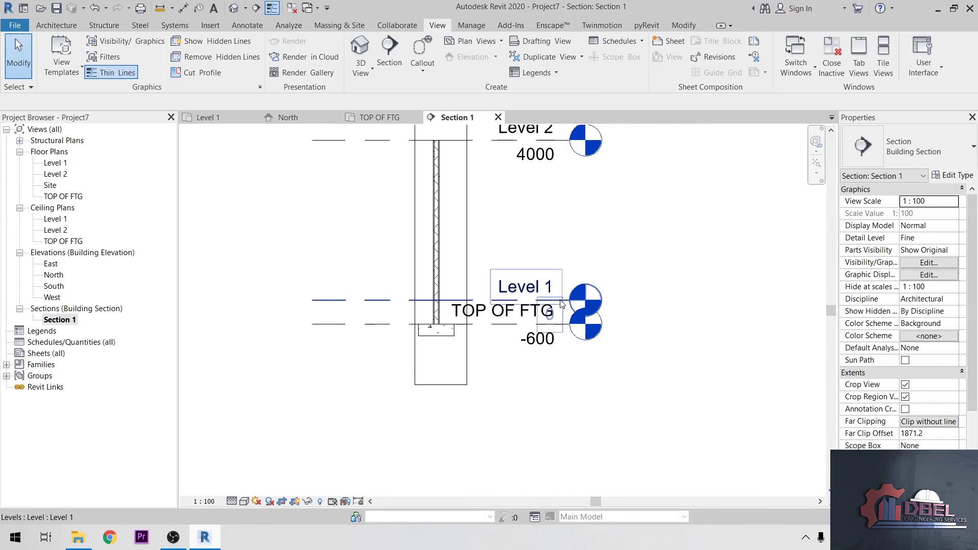
{"action": "left_click", "coordinate": [569, 301]}
{"action": "middle_click_drag", "start_coordinate": [570, 301], "coordinate": [667, 301]}
{"action": "key", "text": "Escape"}
Set the Section 1 view scale to 1:50 and center the footing in view
{"action": "left_click", "coordinate": [203, 502]}
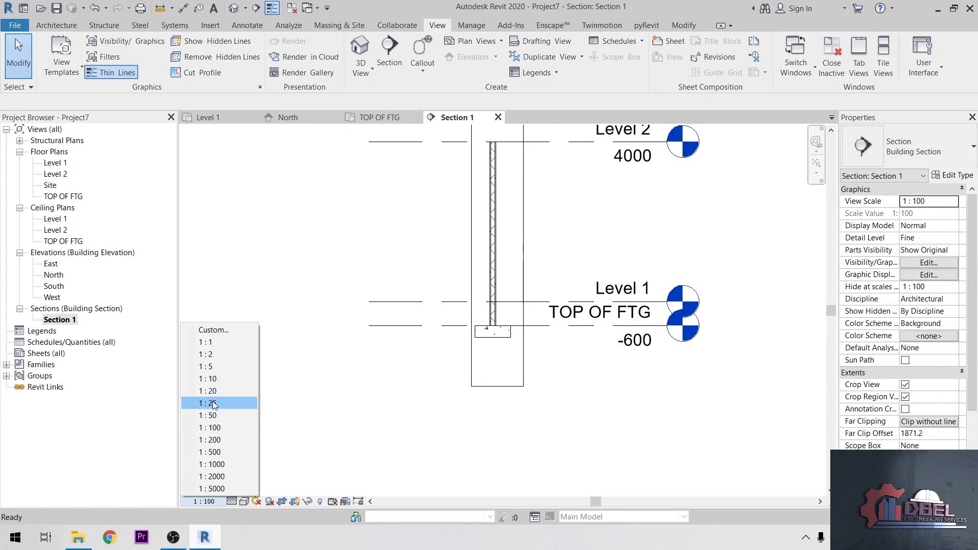
{"action": "left_click", "coordinate": [224, 415]}
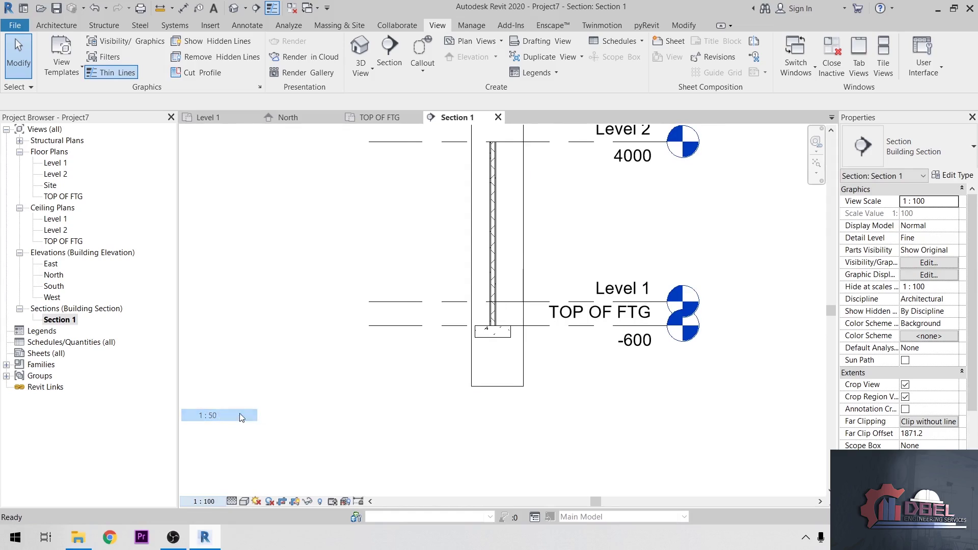
{"action": "scroll", "coordinate": [494, 324], "scroll_direction": "up", "scroll_amount": 3}
{"action": "right_click", "coordinate": [496, 320]}
{"action": "left_click", "coordinate": [504, 322]}
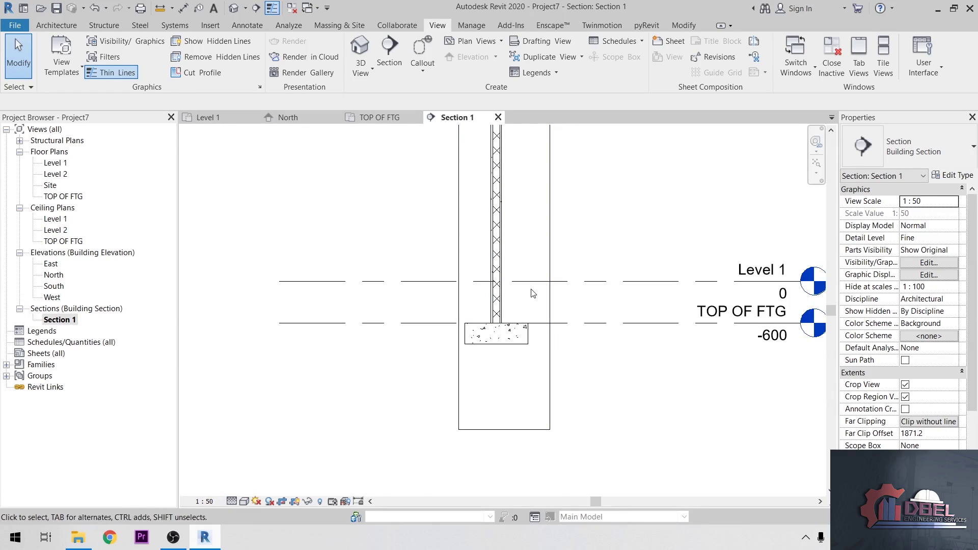
{"action": "scroll", "coordinate": [533, 293], "scroll_direction": "up", "scroll_amount": 2}
{"action": "middle_click_drag", "start_coordinate": [526, 232], "coordinate": [617, 237]}
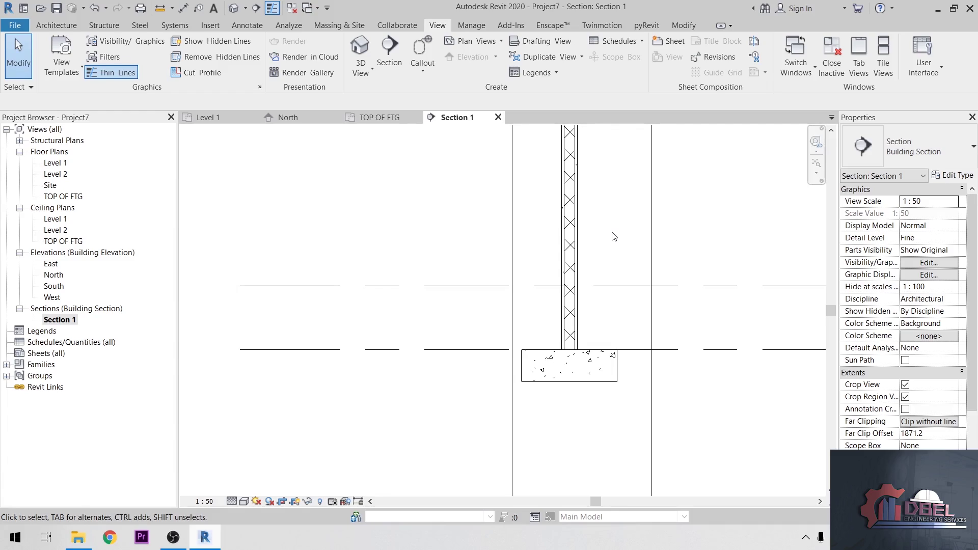
{"action": "left_click", "coordinate": [103, 27]}
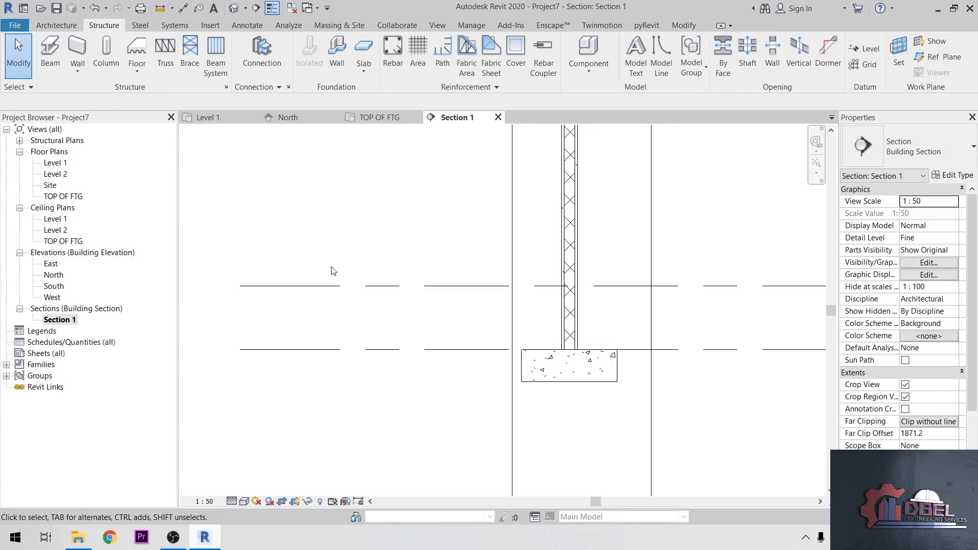
In Rebar Cover Settings, add a cover entry named FTG at 75 mm
{"action": "left_click", "coordinate": [514, 51]}
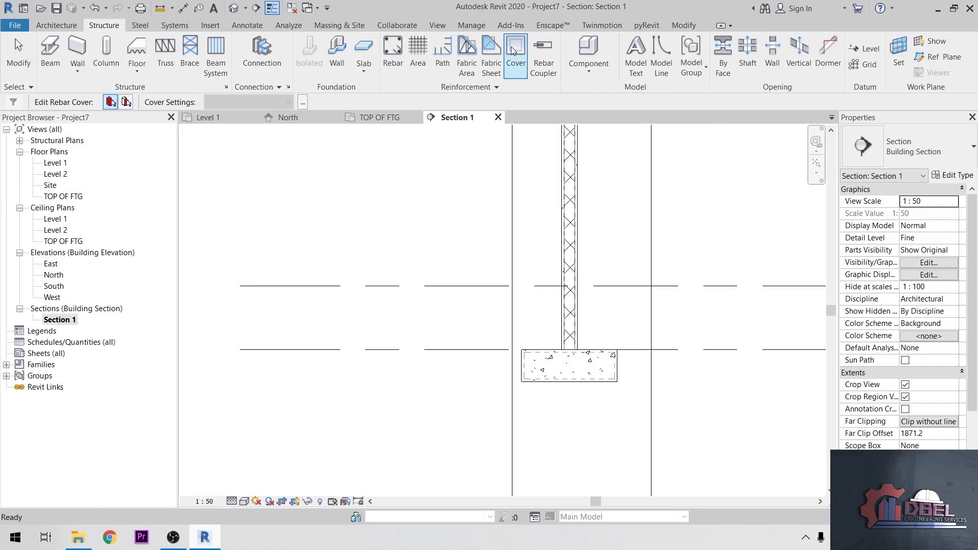
{"action": "left_click", "coordinate": [303, 104]}
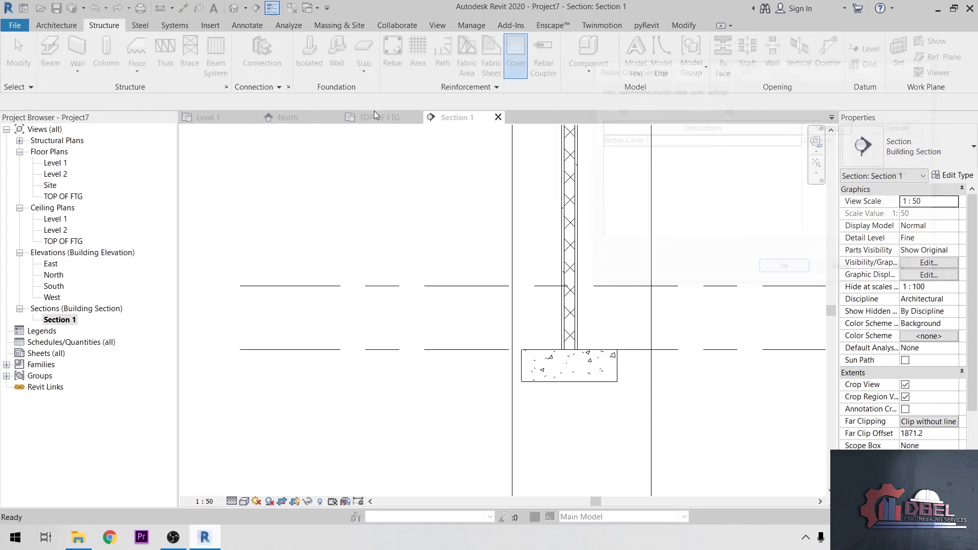
{"action": "left_click_drag", "start_coordinate": [795, 68], "coordinate": [794, 35]}
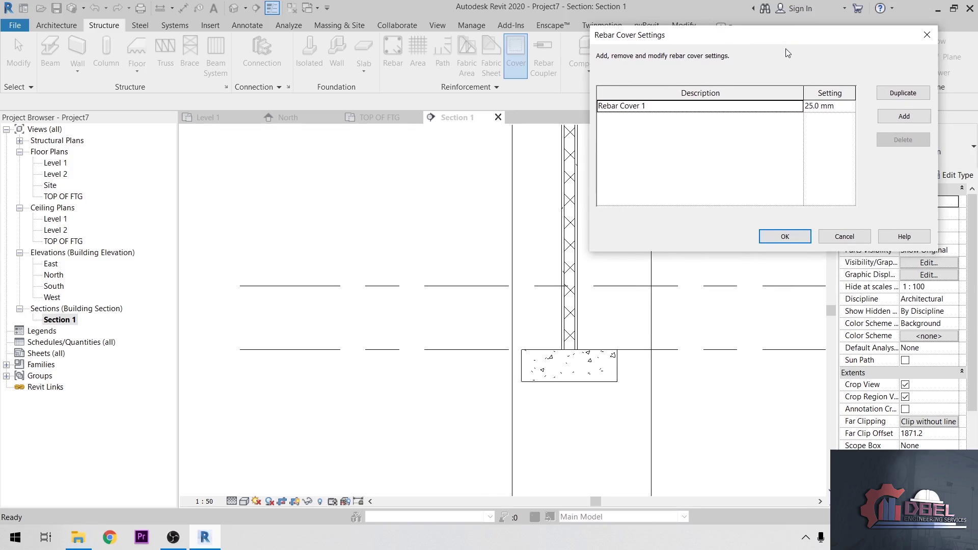
{"action": "left_click", "coordinate": [898, 118]}
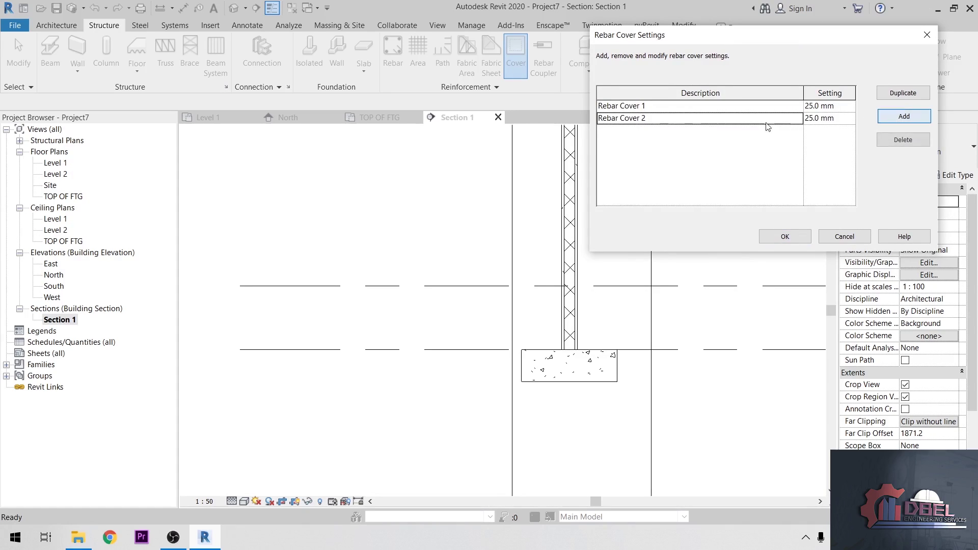
{"action": "left_click", "coordinate": [689, 116]}
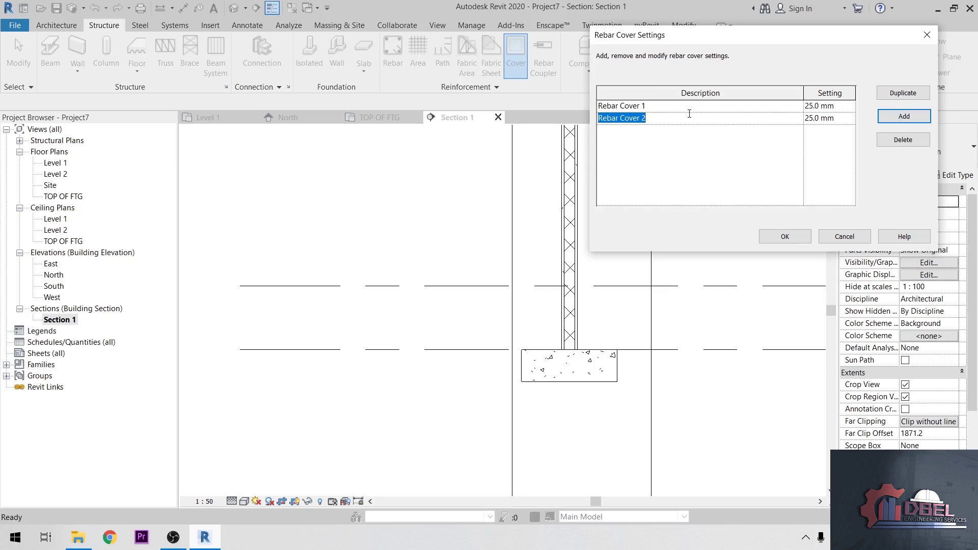
{"action": "left_click", "coordinate": [813, 118]}
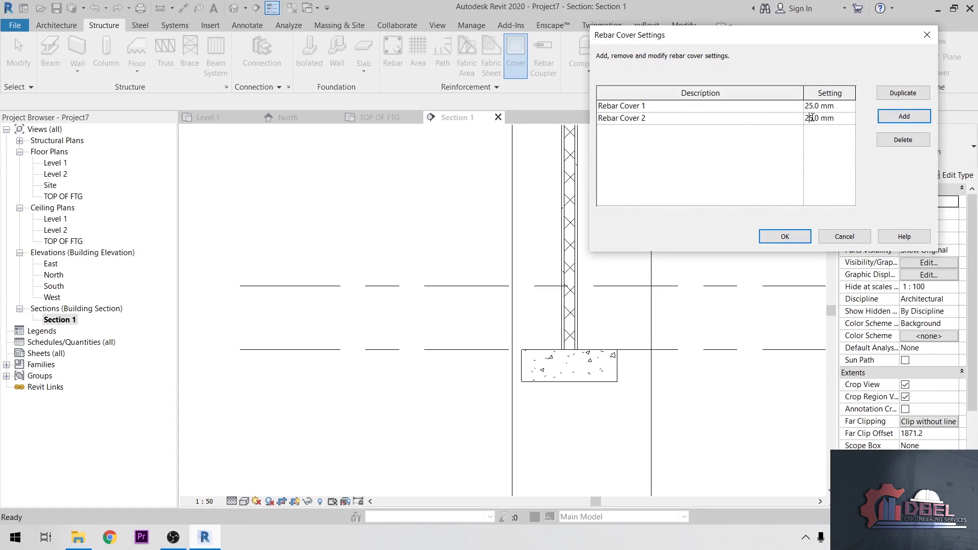
{"action": "left_click", "coordinate": [677, 120]}
{"action": "type", "text": "FTG"}
{"action": "left_click", "coordinate": [706, 165]}
Add a second cover entry named WALL at 40 mm and confirm the settings
{"action": "left_click", "coordinate": [903, 116]}
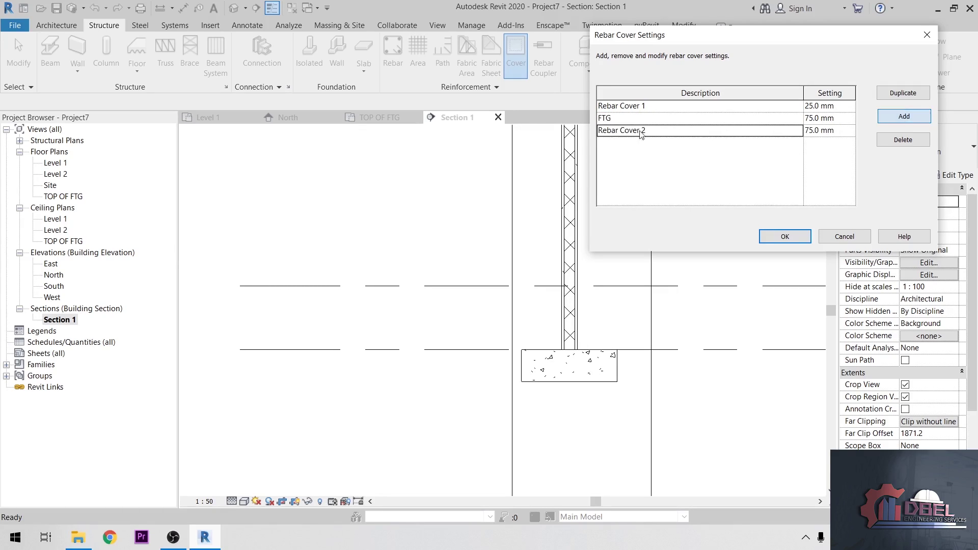
{"action": "left_click", "coordinate": [620, 130]}
{"action": "left_click_drag", "start_coordinate": [657, 130], "coordinate": [587, 128]}
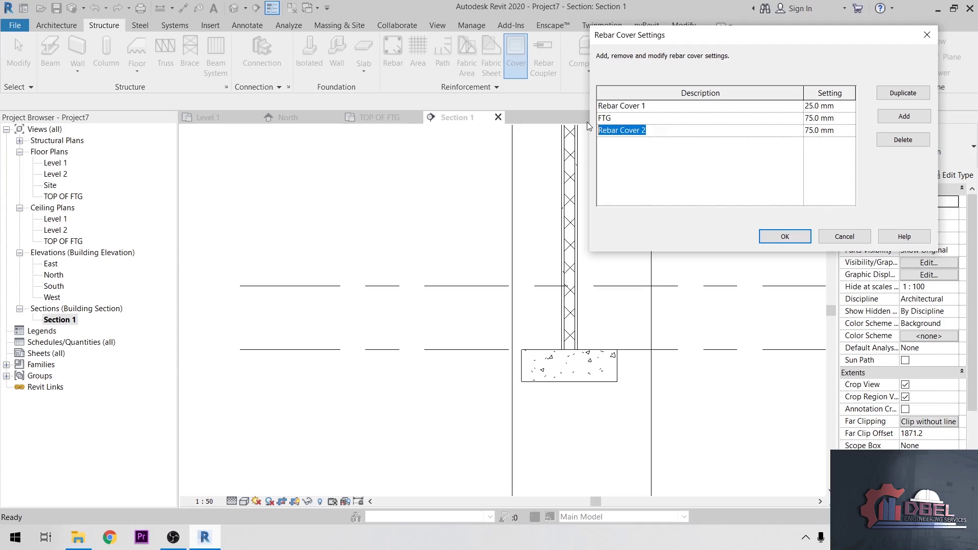
{"action": "type", "text": "WALL"}
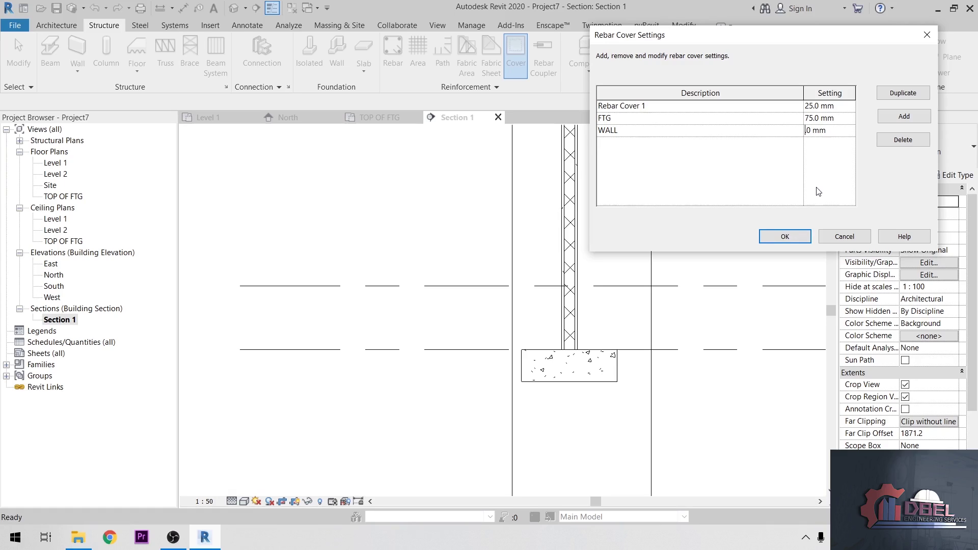
{"action": "left_click", "coordinate": [797, 237]}
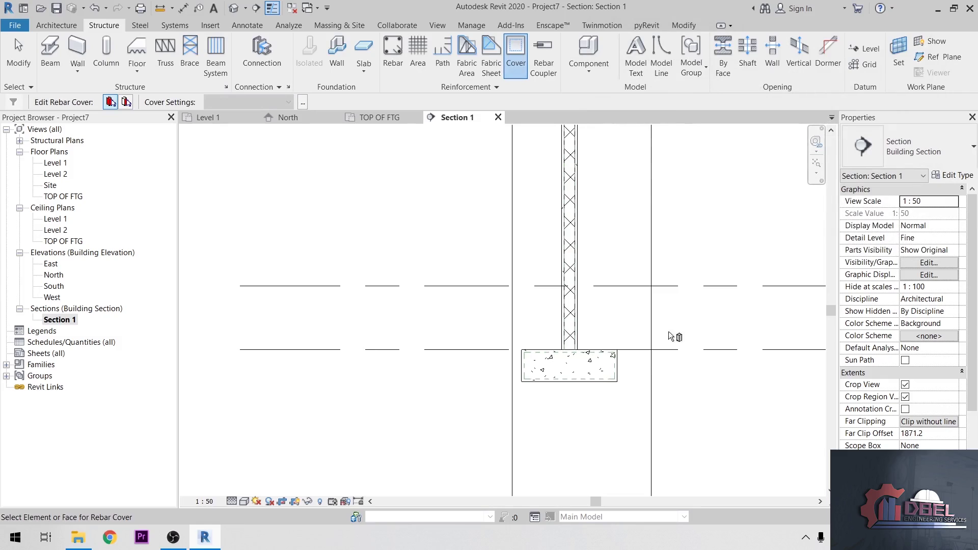
Assign the FTG <75 mm> rebar cover to the footing
{"action": "scroll", "coordinate": [606, 377], "scroll_direction": "up", "scroll_amount": 3}
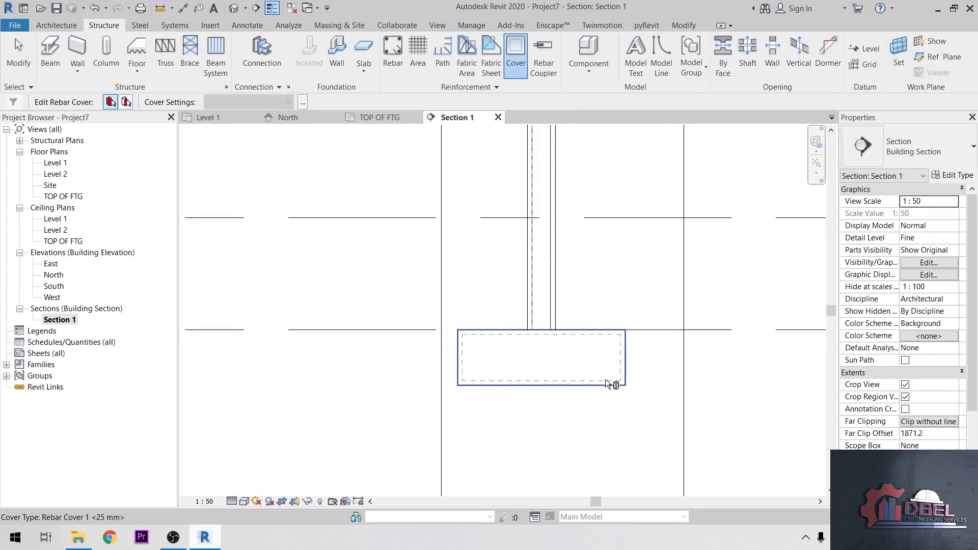
{"action": "left_click", "coordinate": [625, 359]}
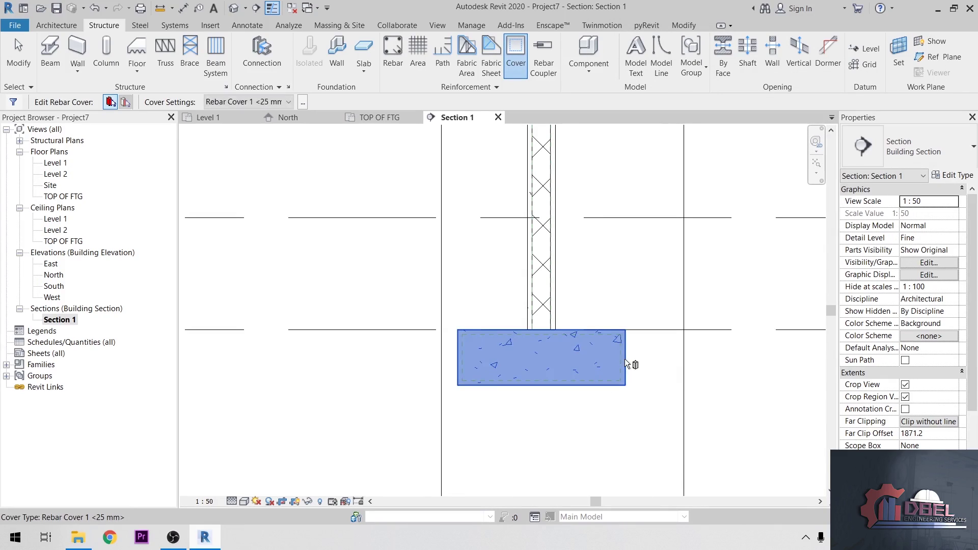
{"action": "left_click", "coordinate": [264, 102]}
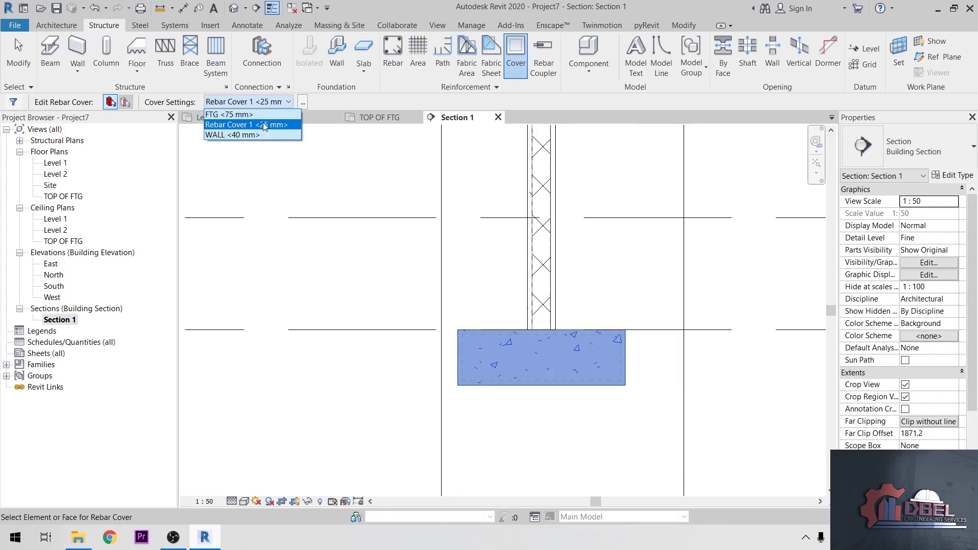
{"action": "left_click", "coordinate": [219, 114]}
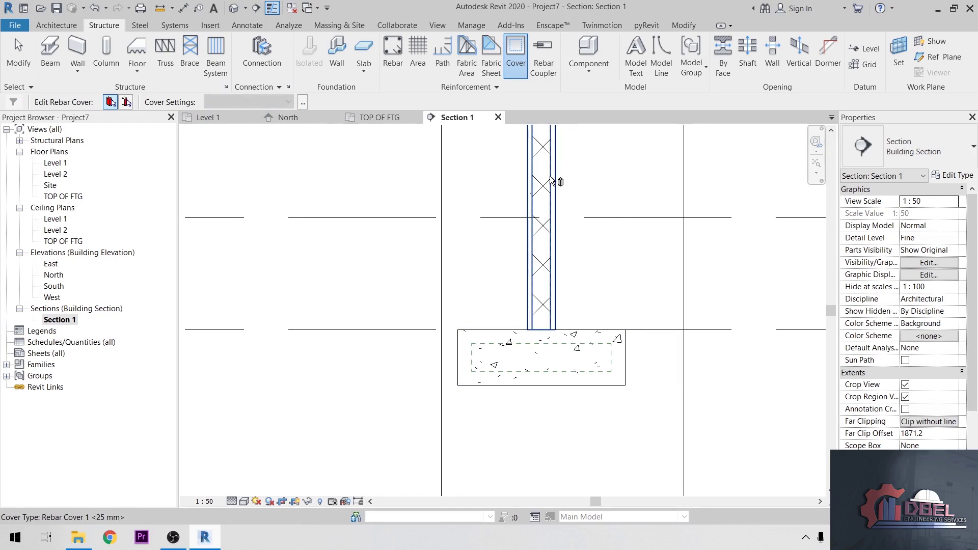
Assign the WALL <40 mm> rebar cover to the wall
{"action": "left_click", "coordinate": [554, 184]}
{"action": "left_click", "coordinate": [258, 102]}
{"action": "left_click", "coordinate": [240, 135]}
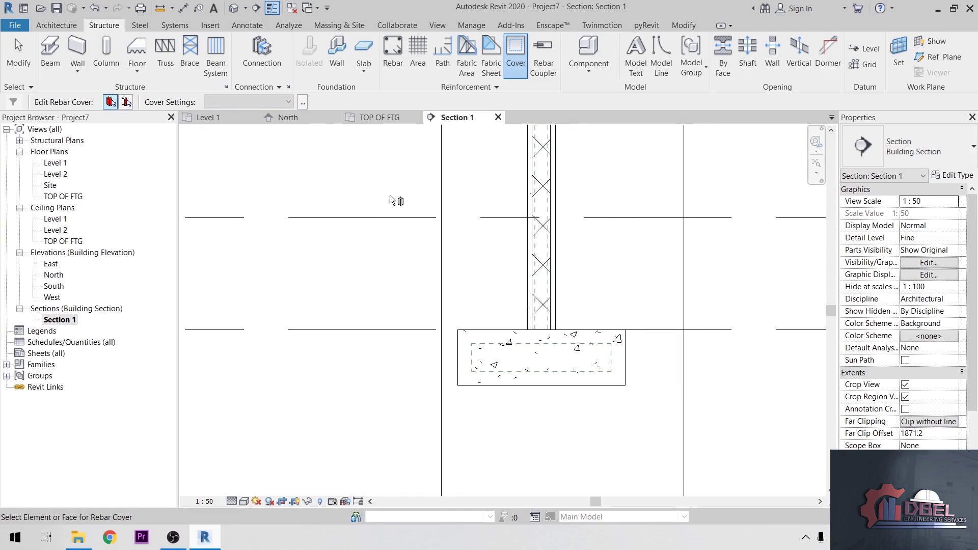
{"action": "scroll", "coordinate": [534, 254], "scroll_direction": "down", "scroll_amount": 4}
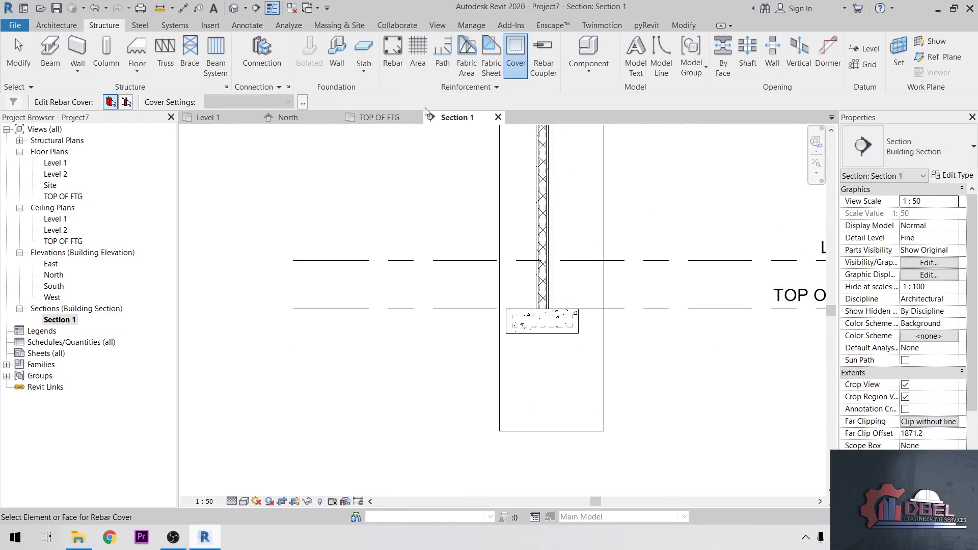
Start Rebar and load M_00.rfa from Libraries > US Metric > Structural Rebar Shapes
{"action": "left_click", "coordinate": [390, 43]}
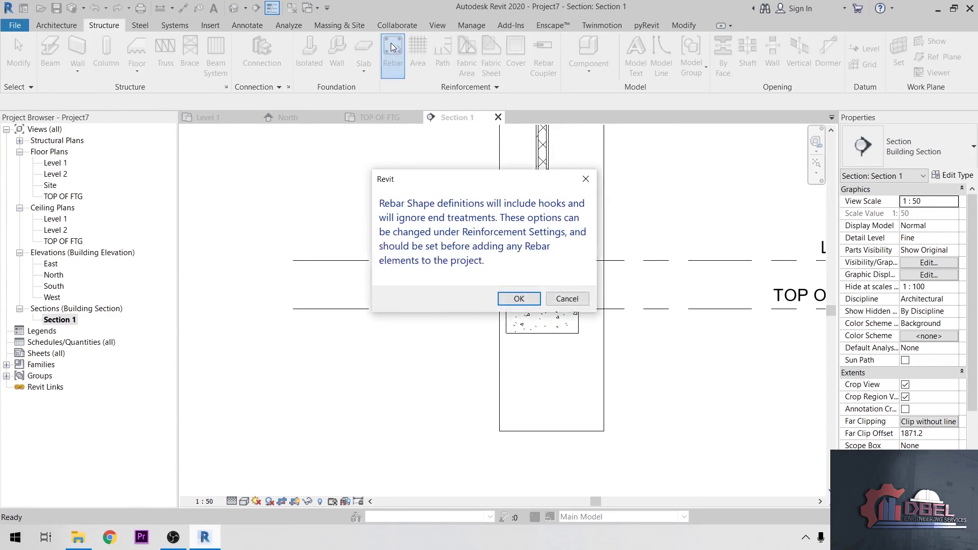
{"action": "left_click", "coordinate": [532, 301]}
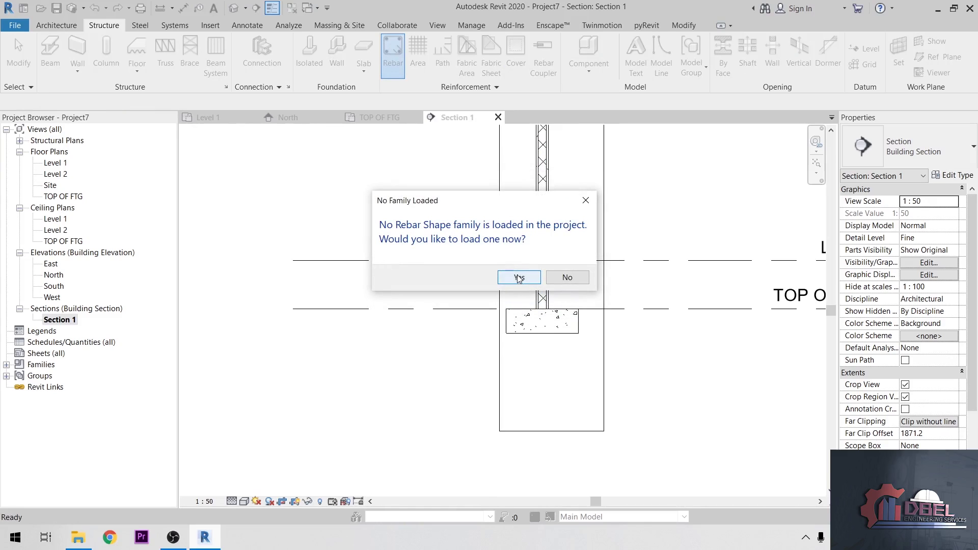
{"action": "left_click", "coordinate": [519, 278]}
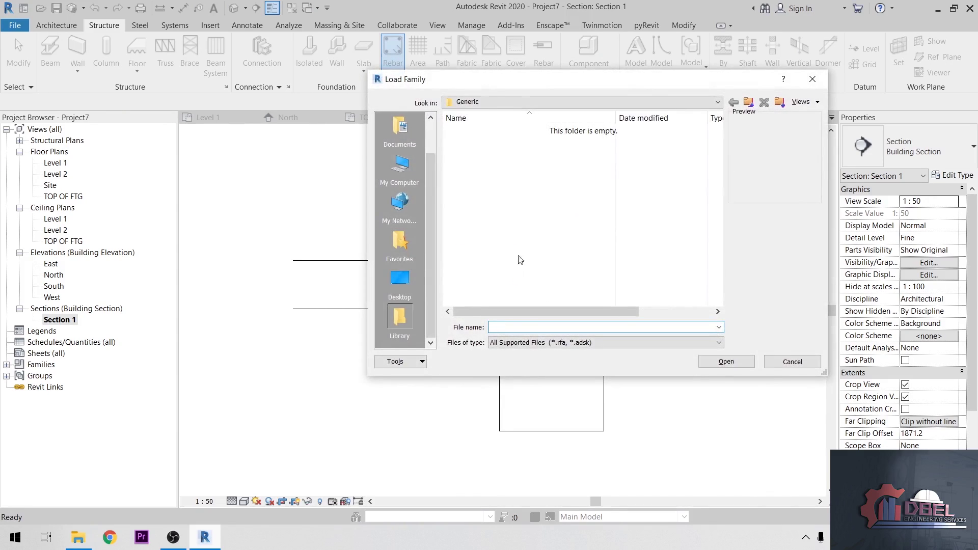
{"action": "left_click", "coordinate": [665, 102]}
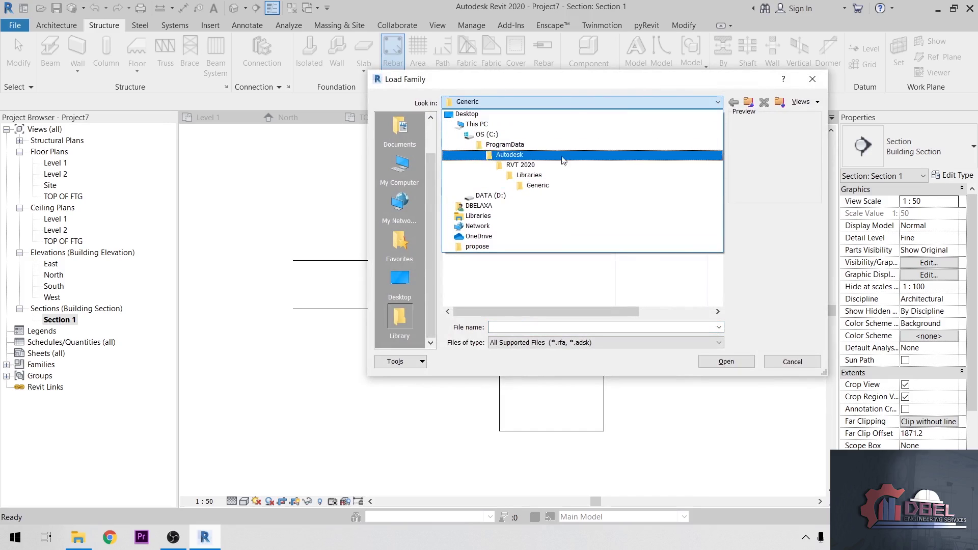
{"action": "left_click", "coordinate": [540, 176]}
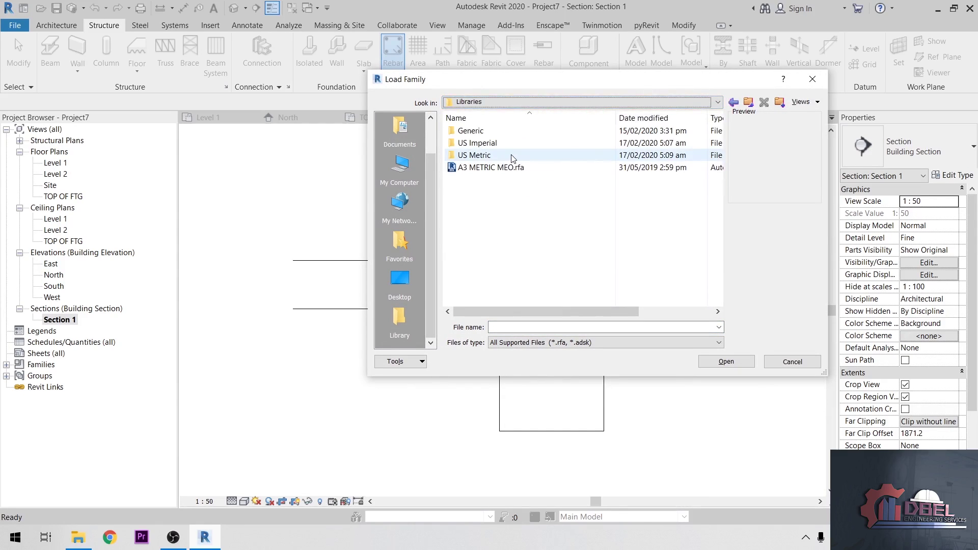
{"action": "double_click", "coordinate": [512, 158]}
{"action": "scroll", "coordinate": [529, 214], "scroll_direction": "down", "scroll_amount": 9}
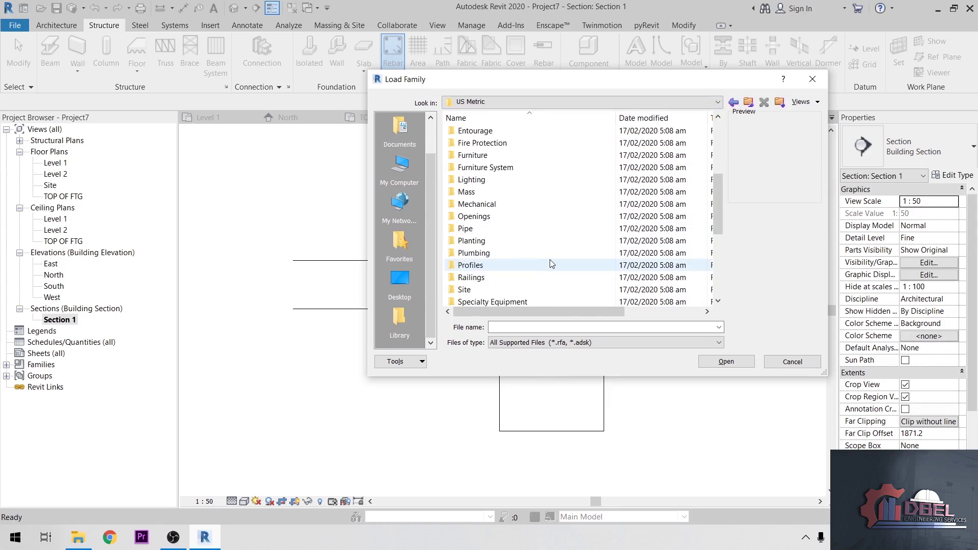
{"action": "double_click", "coordinate": [543, 205]}
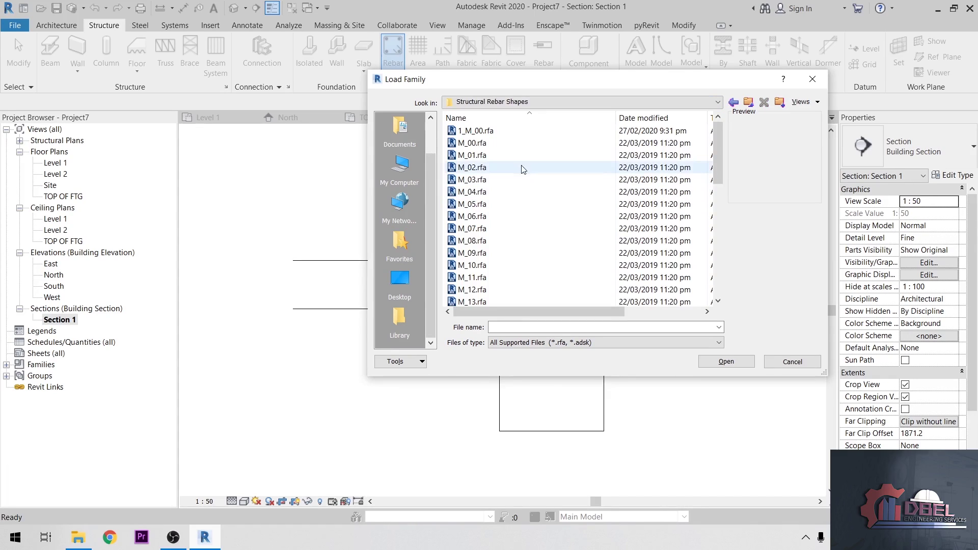
{"action": "left_click", "coordinate": [516, 143]}
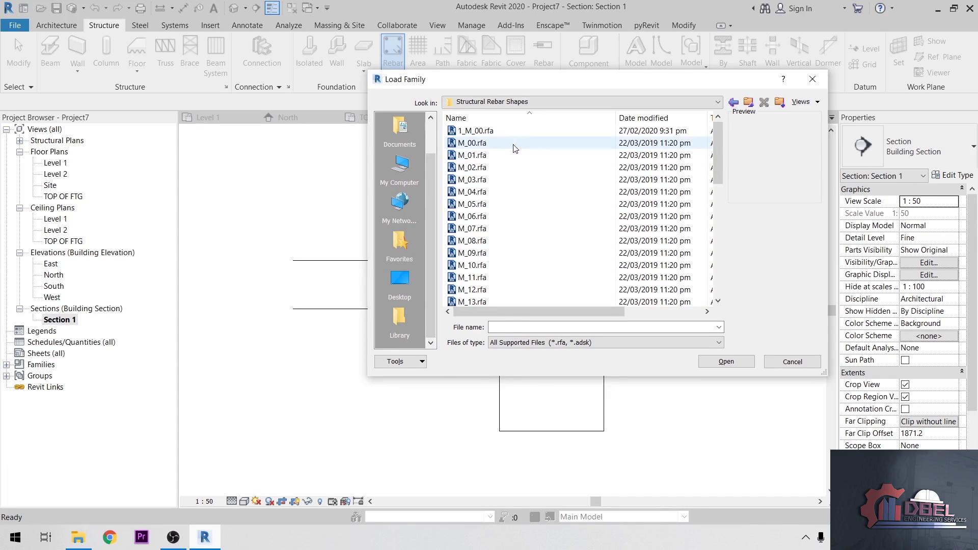
{"action": "left_click", "coordinate": [726, 361]}
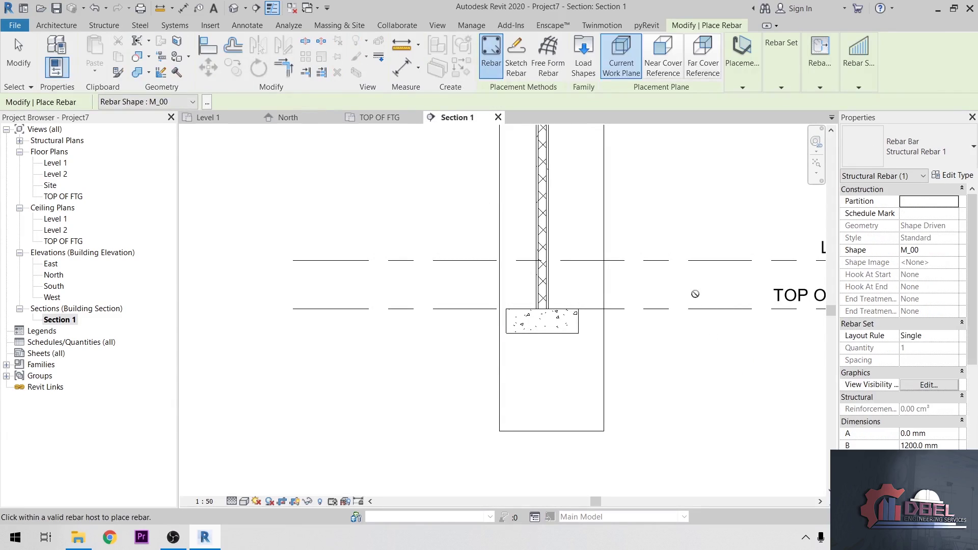
Place a straight M_00 bar along the footing bottom inside the cover, then select it
{"action": "left_click", "coordinate": [207, 102]}
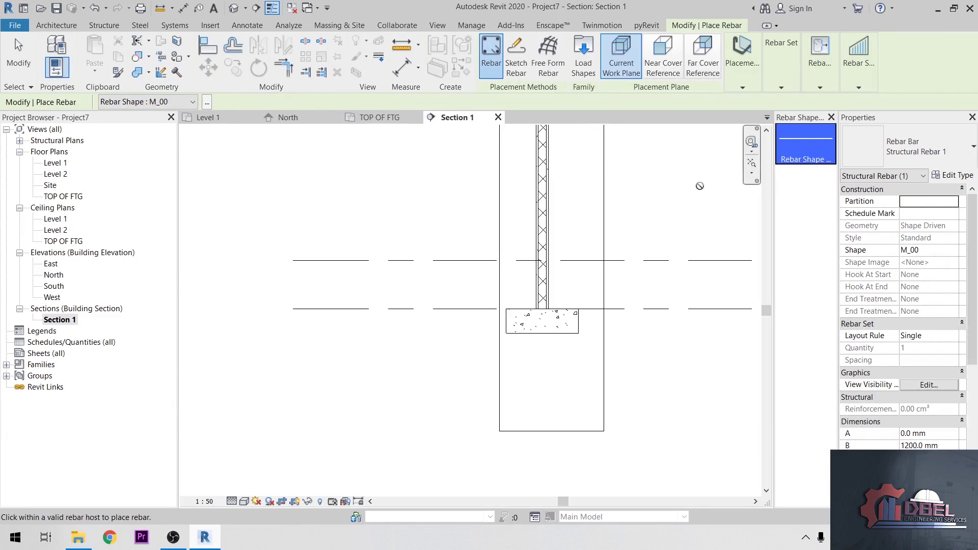
{"action": "scroll", "coordinate": [562, 328], "scroll_direction": "up", "scroll_amount": 6}
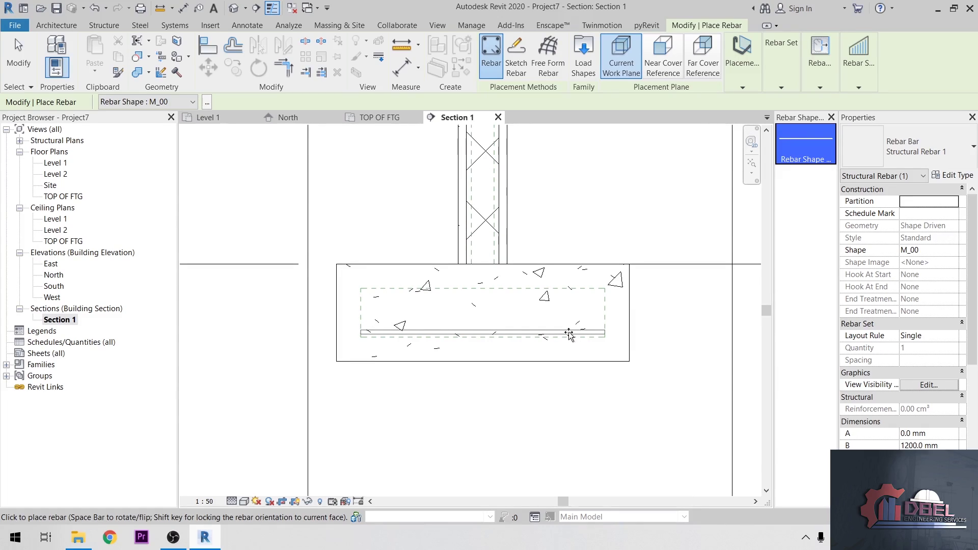
{"action": "left_click", "coordinate": [569, 333]}
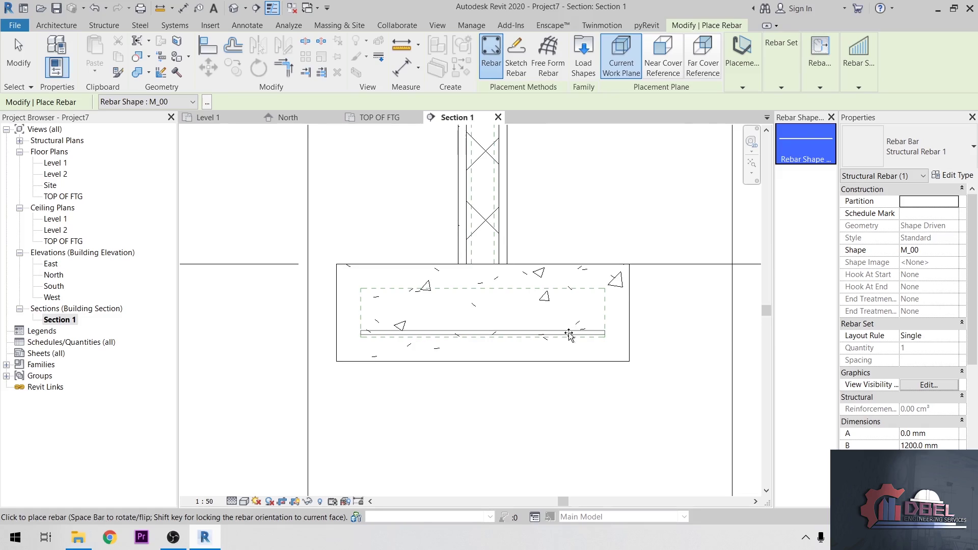
{"action": "left_click", "coordinate": [571, 333]}
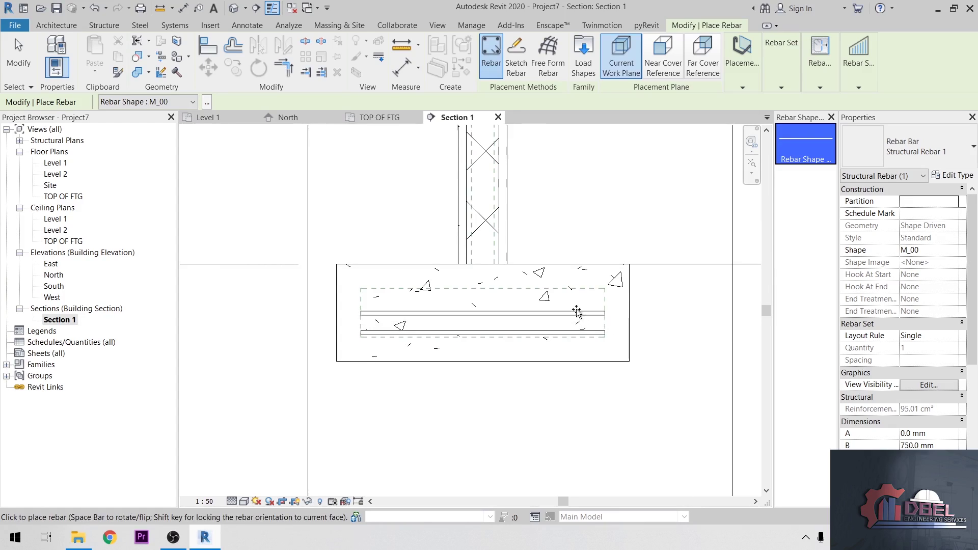
{"action": "key", "text": "Escape"}
{"action": "left_click", "coordinate": [573, 334]}
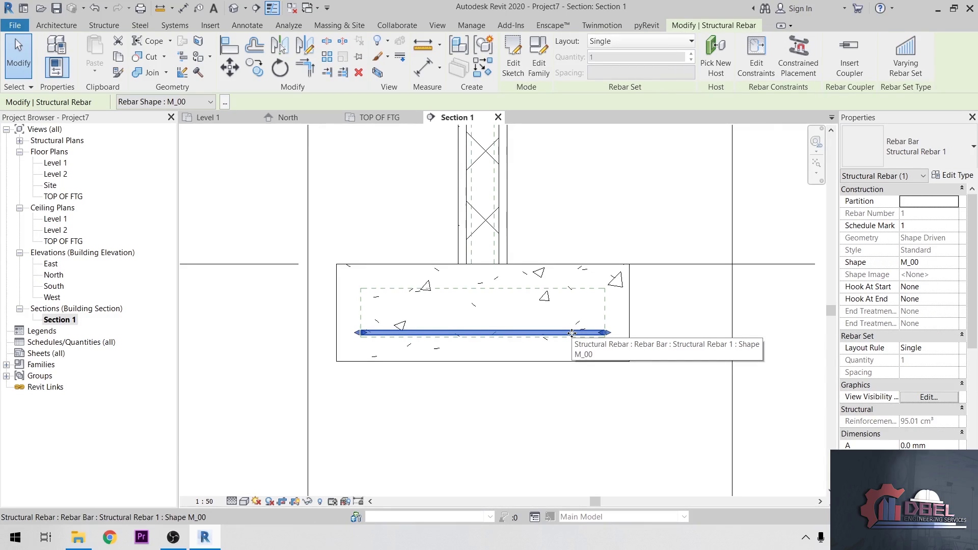
Make the footing bar Rebar Bar 13M with Rebar Hook 90 at both start and end
{"action": "left_click", "coordinate": [936, 142]}
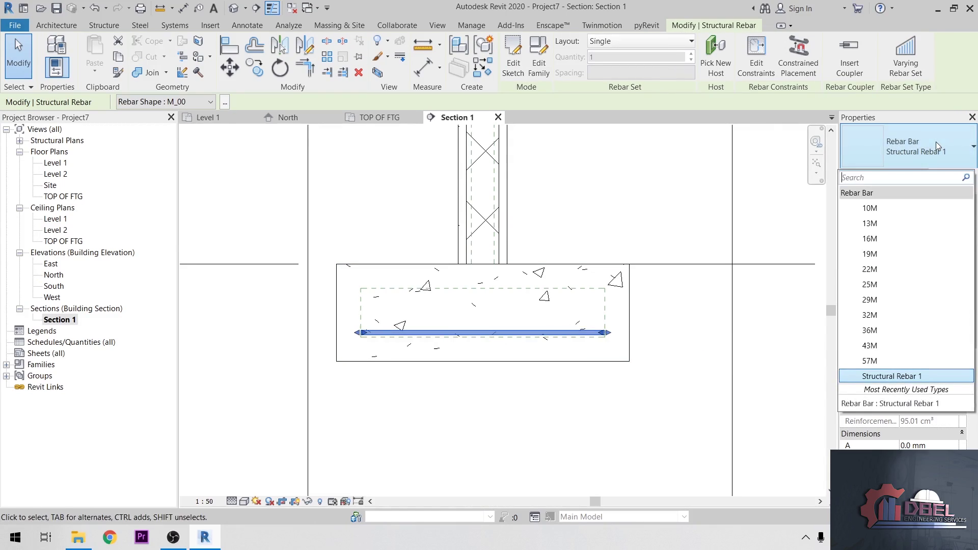
{"action": "left_click", "coordinate": [884, 224]}
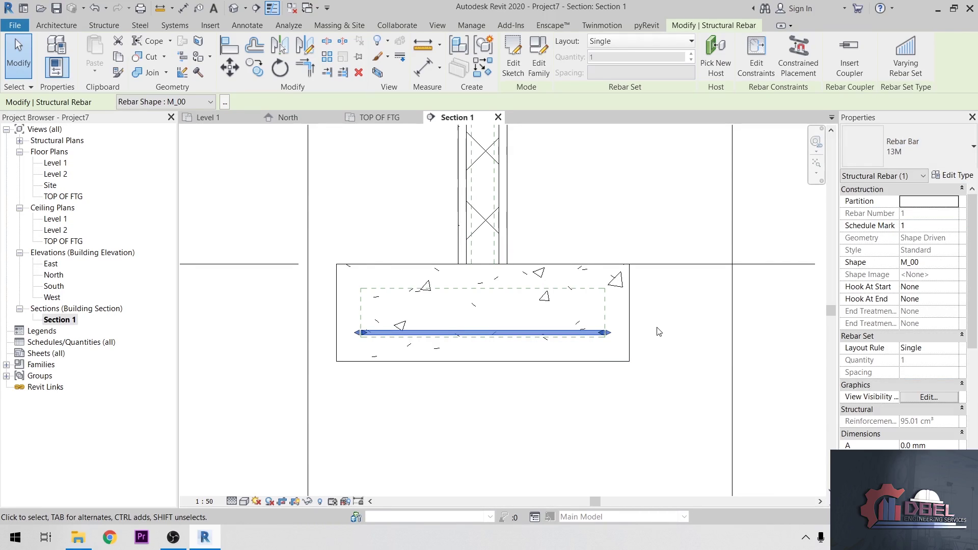
{"action": "scroll", "coordinate": [658, 332], "scroll_direction": "up", "scroll_amount": 2}
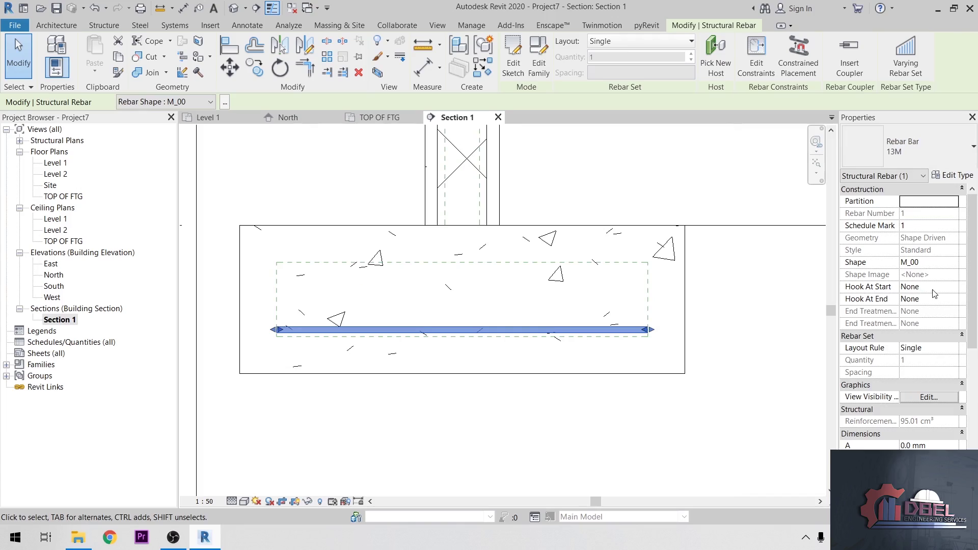
{"action": "left_click", "coordinate": [956, 288]}
{"action": "left_click", "coordinate": [940, 309]}
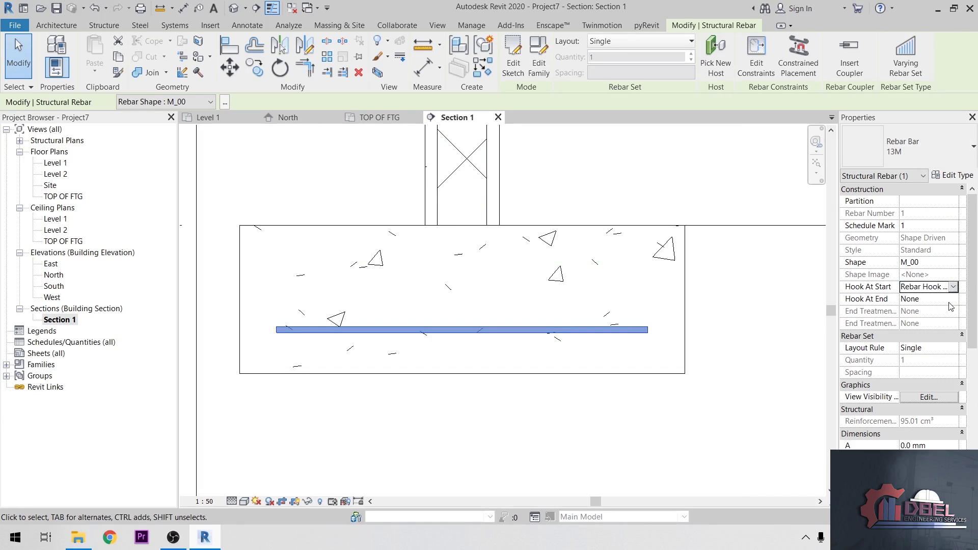
{"action": "left_click", "coordinate": [953, 300]}
{"action": "left_click", "coordinate": [912, 322]}
{"action": "left_click", "coordinate": [714, 293]}
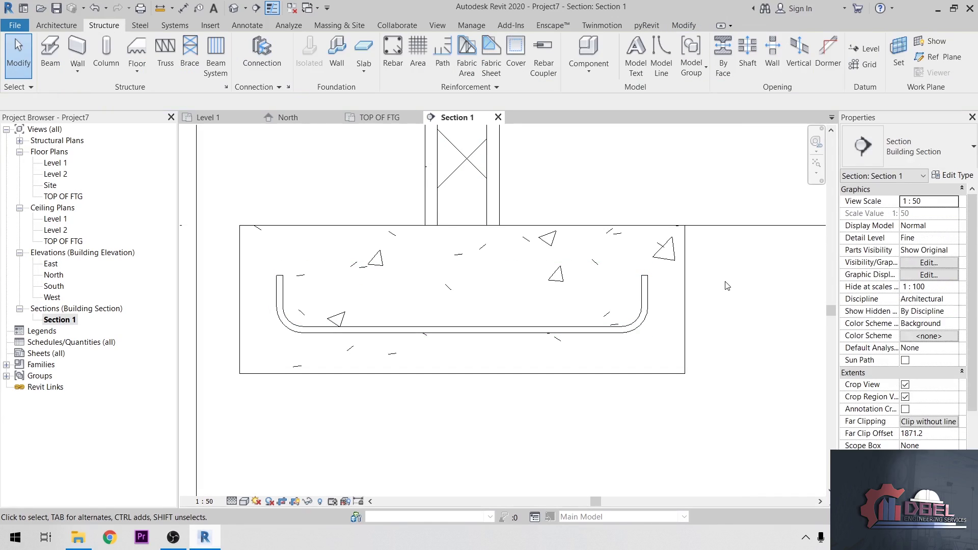
{"action": "middle_click_drag", "start_coordinate": [649, 299], "coordinate": [679, 294]}
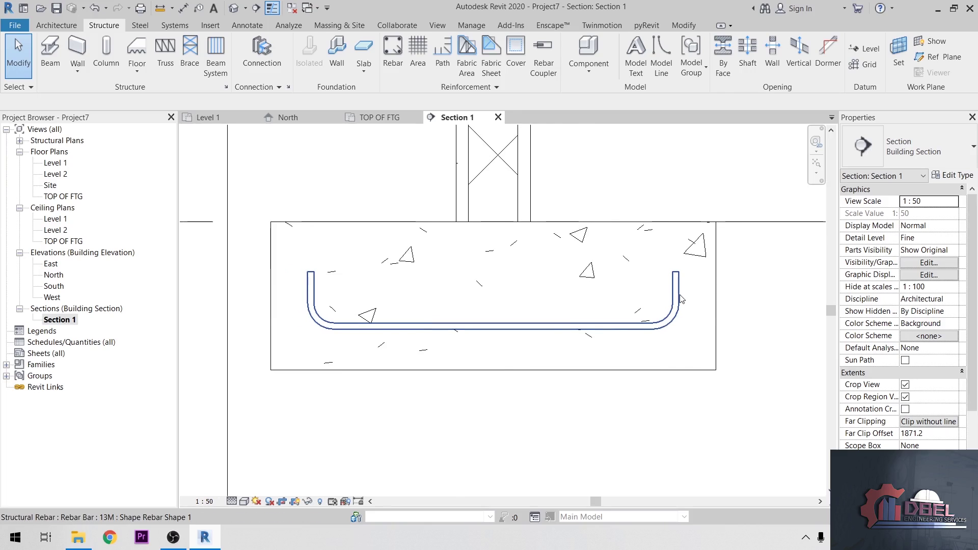
Lay the hooked U-bar out as a Maximum Spacing set at 300 mm, then deselect it
{"action": "left_click", "coordinate": [680, 294]}
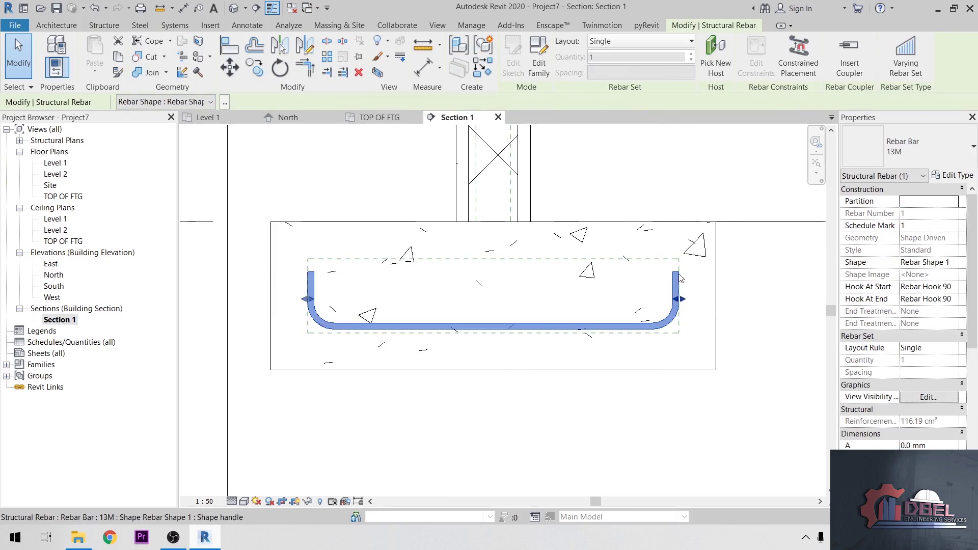
{"action": "left_click", "coordinate": [658, 43]}
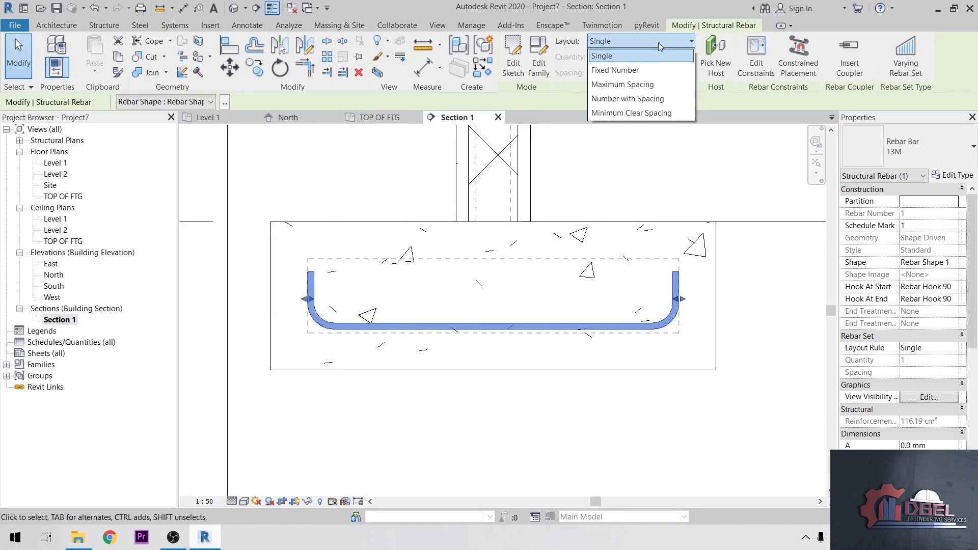
{"action": "left_click", "coordinate": [650, 85]}
{"action": "left_click", "coordinate": [596, 72]}
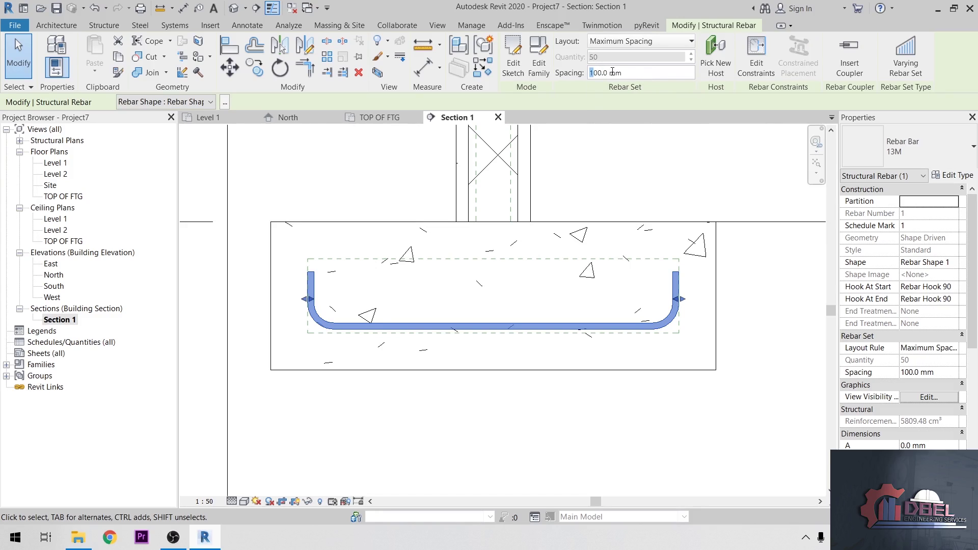
{"action": "left_click", "coordinate": [684, 141]}
{"action": "scroll", "coordinate": [675, 205], "scroll_direction": "down", "scroll_amount": 1}
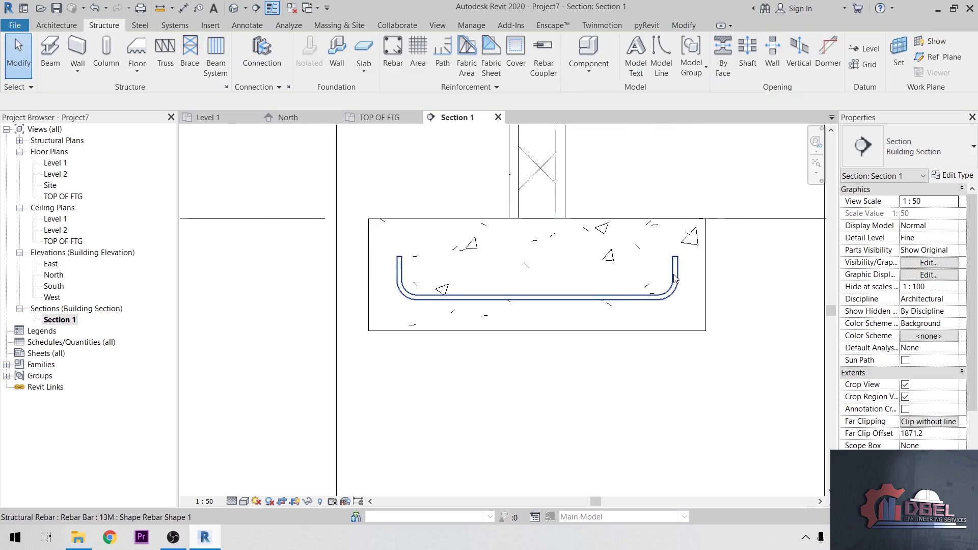
Place a 13M bar perpendicular to cover in the U-bar's inside bottom corner and select it
{"action": "left_click", "coordinate": [393, 48]}
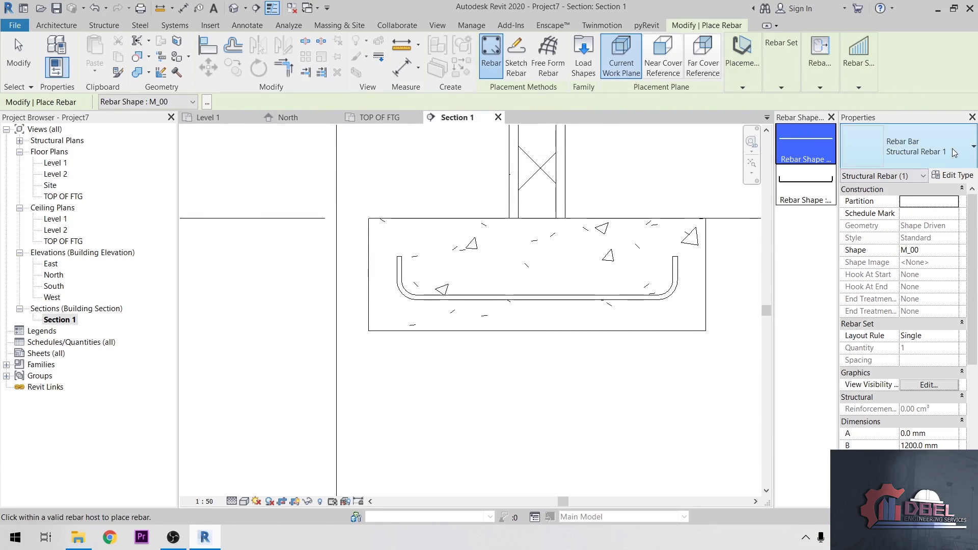
{"action": "left_click", "coordinate": [949, 149]}
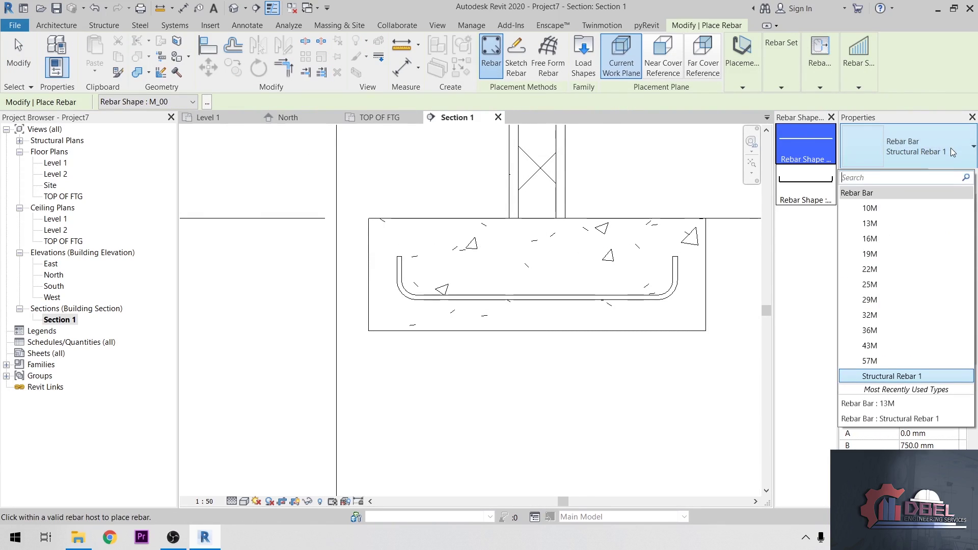
{"action": "left_click", "coordinate": [882, 223]}
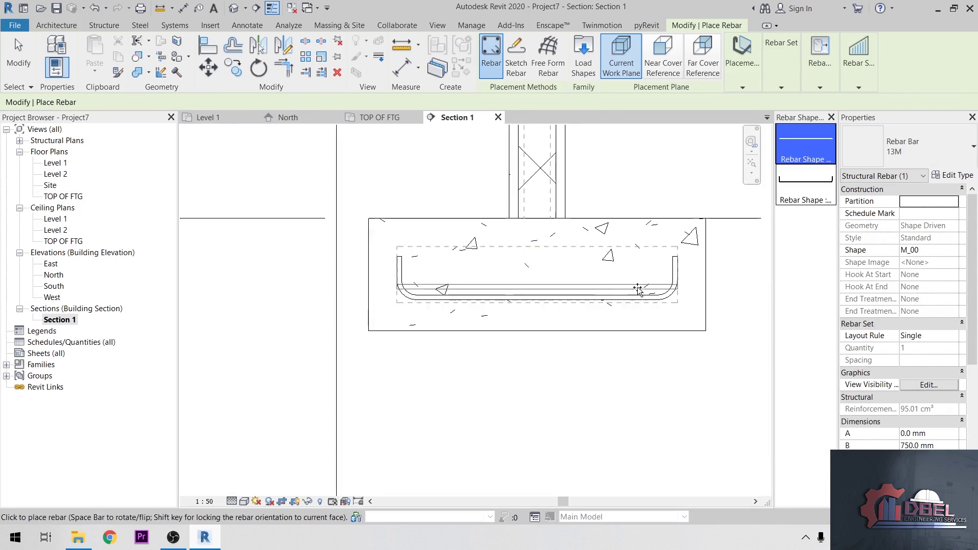
{"action": "scroll", "coordinate": [657, 287], "scroll_direction": "up", "scroll_amount": 3}
{"action": "left_click", "coordinate": [736, 78]}
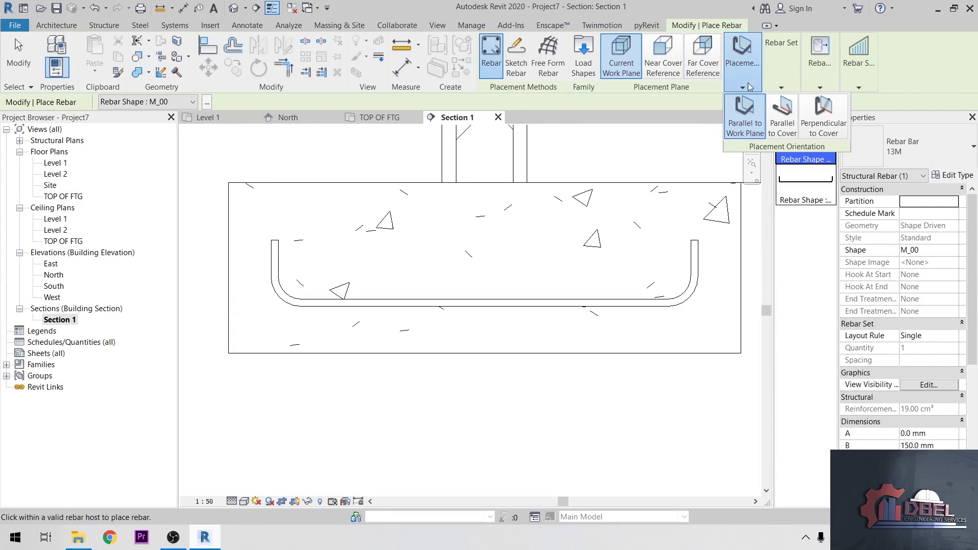
{"action": "left_click", "coordinate": [824, 118]}
{"action": "scroll", "coordinate": [658, 296], "scroll_direction": "up", "scroll_amount": 2}
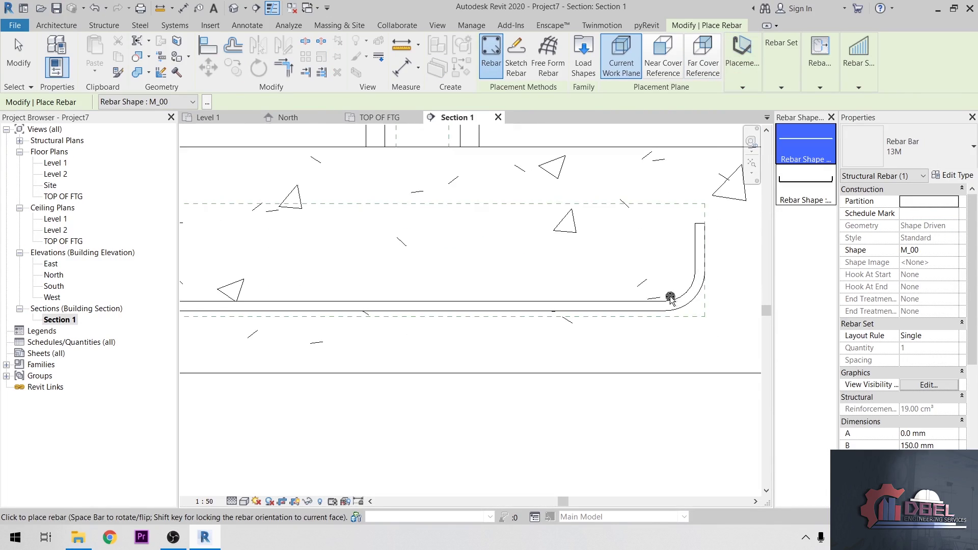
{"action": "left_click", "coordinate": [666, 298]}
{"action": "key", "text": "Escape"}
{"action": "key", "text": "Escape"}
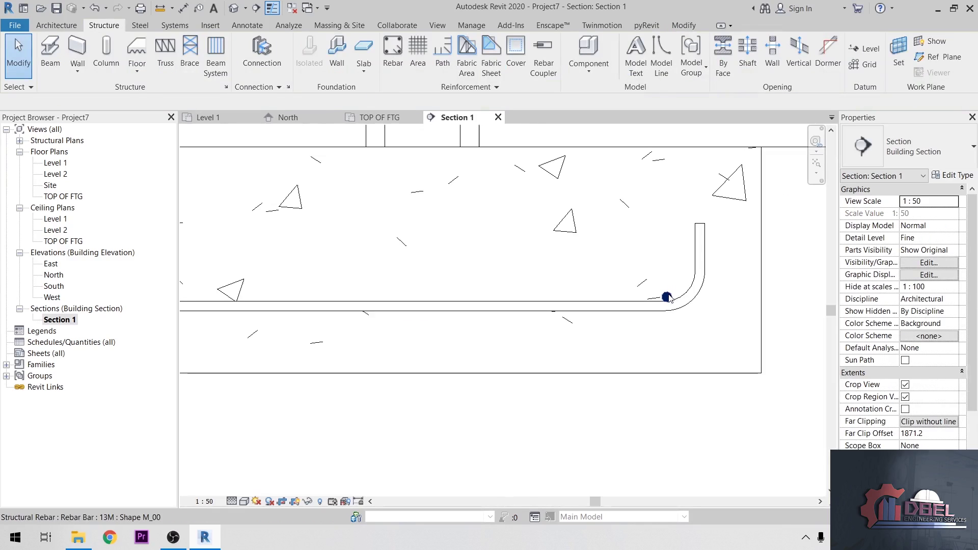
{"action": "left_click", "coordinate": [667, 296]}
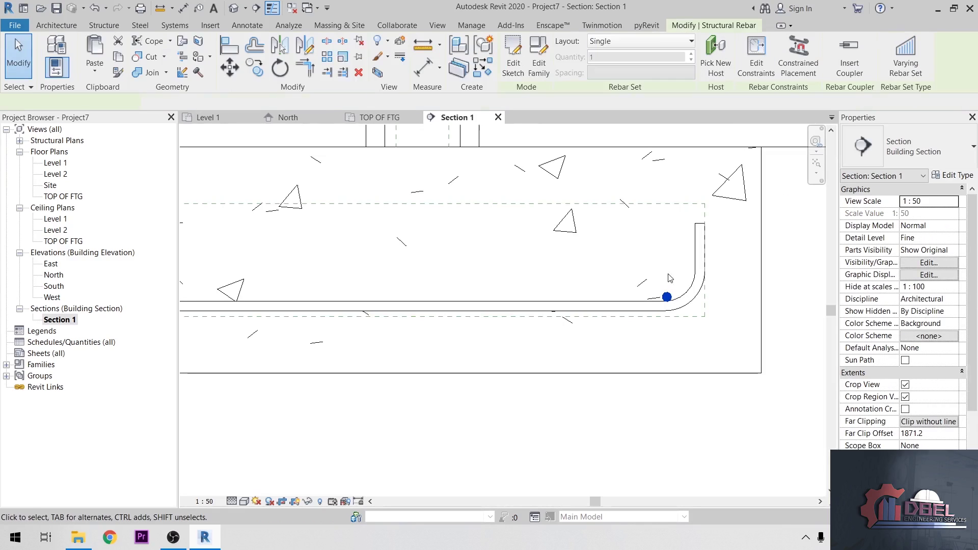
Set the longitudinal bar's layout to Fixed Number with quantity 4
{"action": "left_click", "coordinate": [677, 43]}
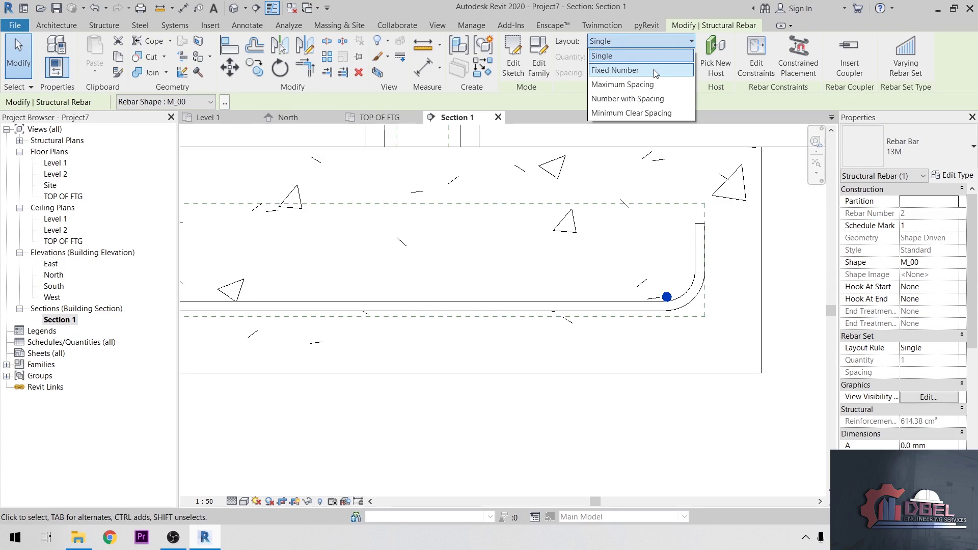
{"action": "left_click", "coordinate": [655, 71]}
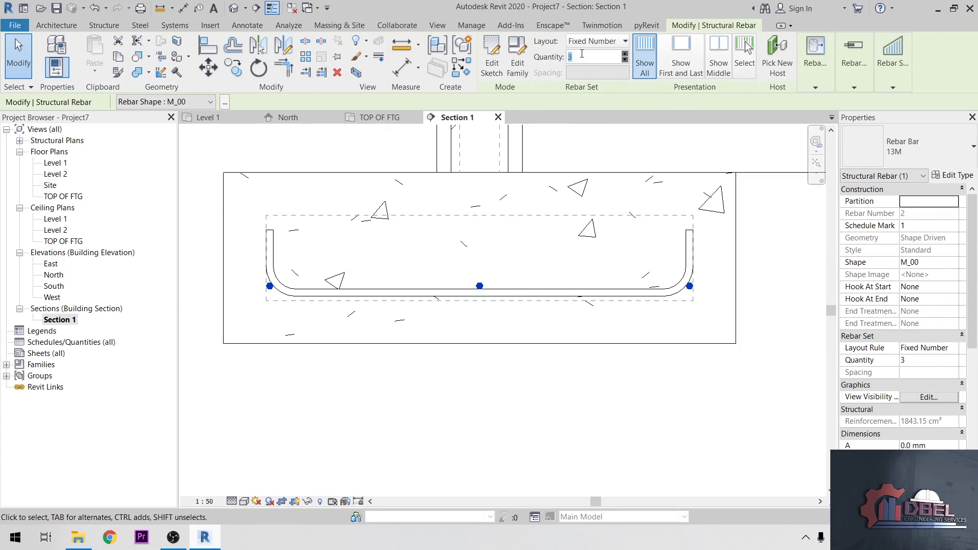
{"action": "type", "text": "4"}
{"action": "key", "text": "Return"}
{"action": "left_click", "coordinate": [618, 155]}
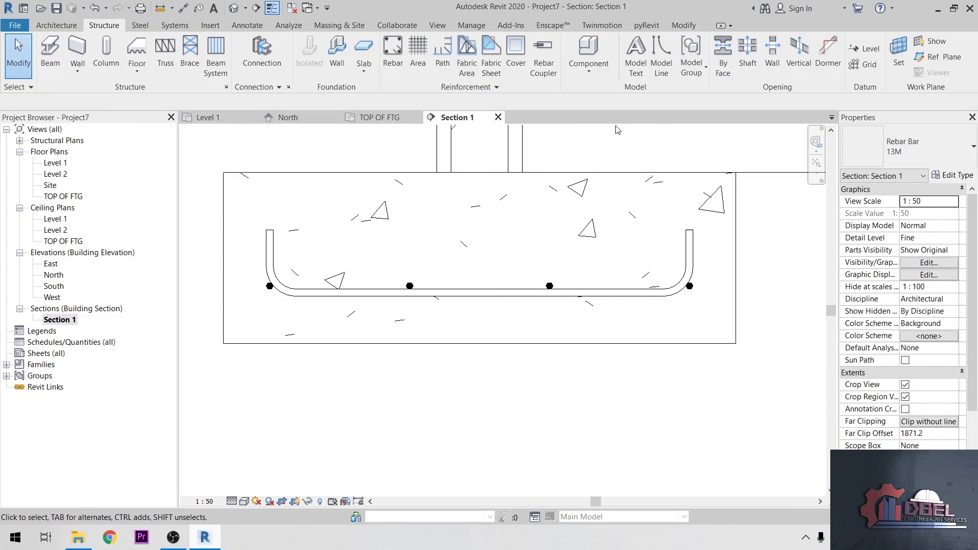
Stretch the four-bar set's end grip into the U-bar's right corner
{"action": "left_click", "coordinate": [274, 300]}
{"action": "scroll", "coordinate": [274, 301], "scroll_direction": "up", "scroll_amount": 4}
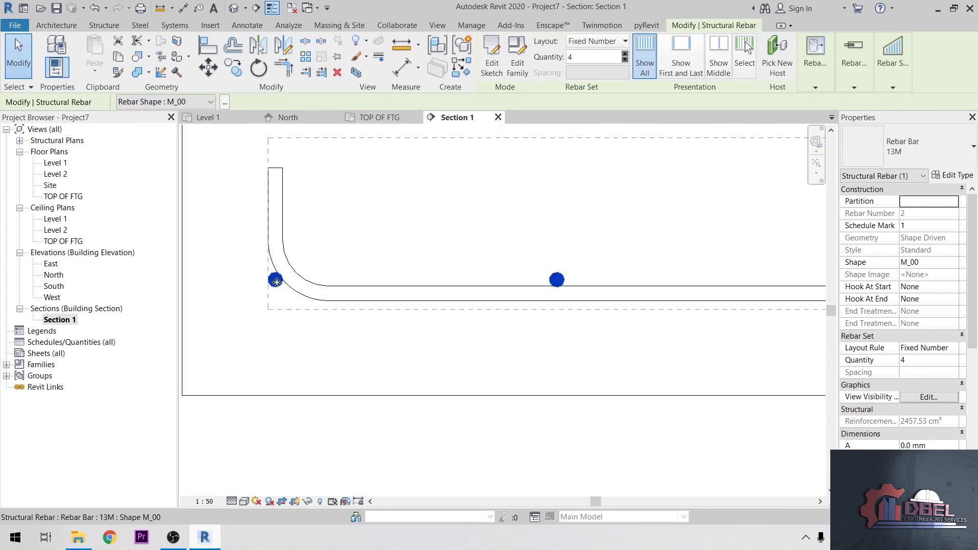
{"action": "scroll", "coordinate": [358, 281], "scroll_direction": "right", "scroll_amount": 5, "text": "shift"}
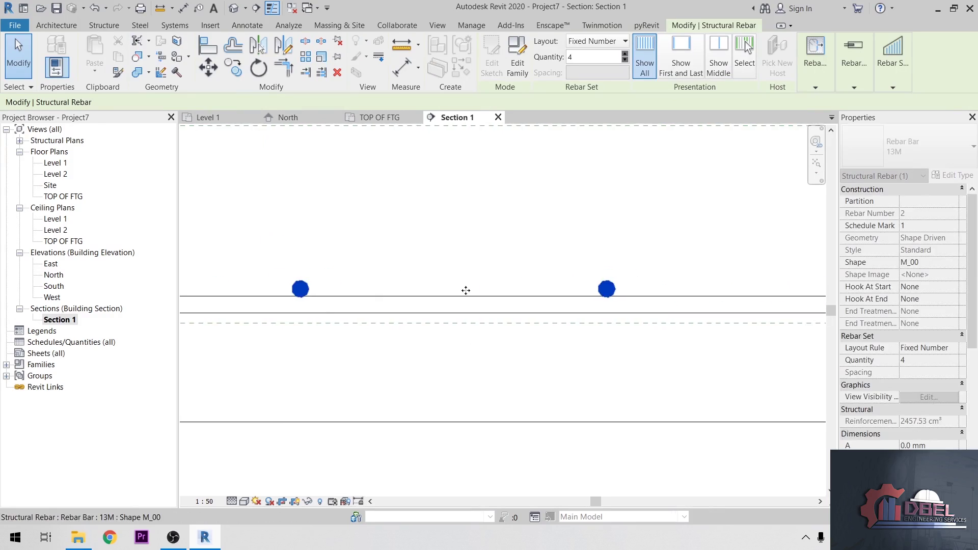
{"action": "left_click_drag", "start_coordinate": [600, 269], "coordinate": [612, 266]}
{"action": "key", "text": "Escape"}
{"action": "scroll", "coordinate": [685, 283], "scroll_direction": "down", "scroll_amount": 4}
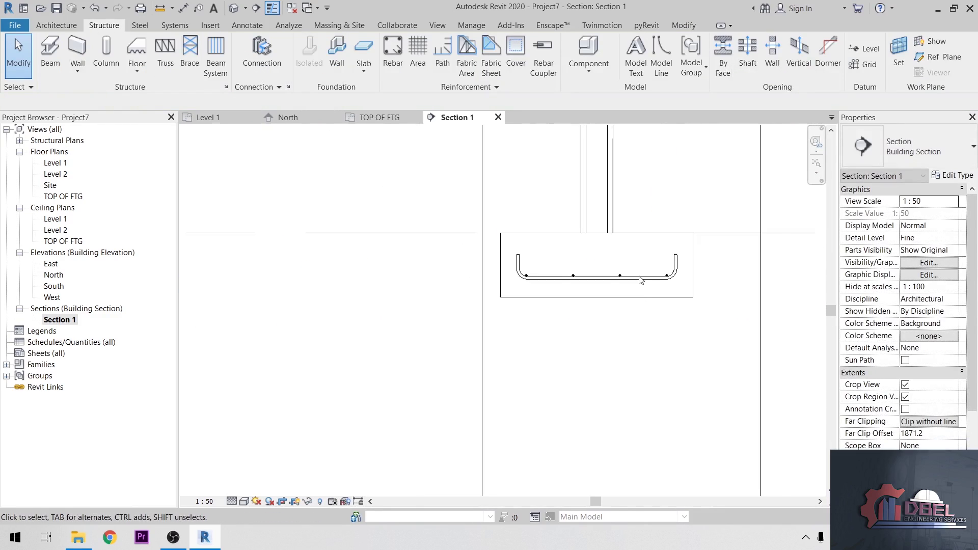
{"action": "scroll", "coordinate": [631, 286], "scroll_direction": "up", "scroll_amount": 4}
{"action": "scroll", "coordinate": [638, 357], "scroll_direction": "down", "scroll_amount": 3}
{"action": "scroll", "coordinate": [631, 331], "scroll_direction": "up", "scroll_amount": 5, "text": "ctrl"}
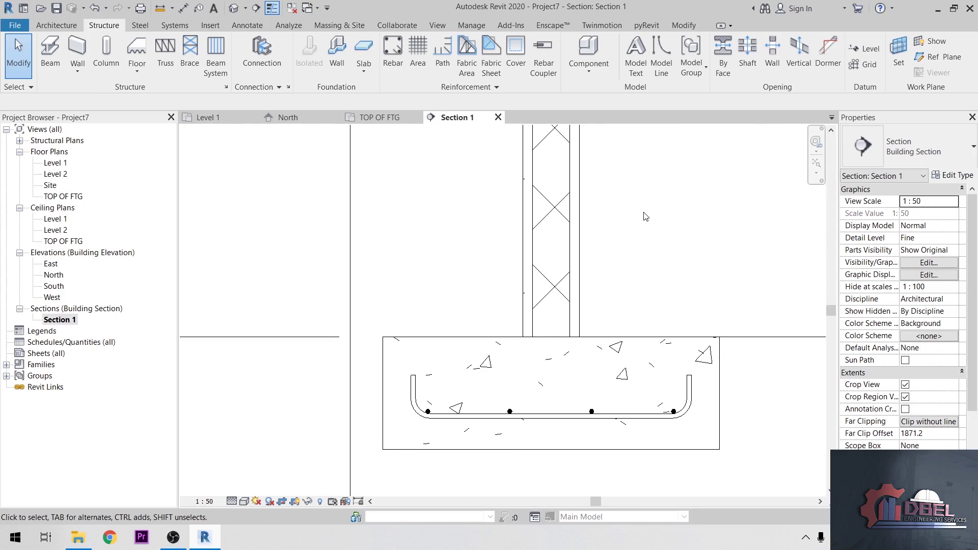
Place a vertical bar in the wall, oriented parallel to the work plane, and select it
{"action": "left_click", "coordinate": [393, 53]}
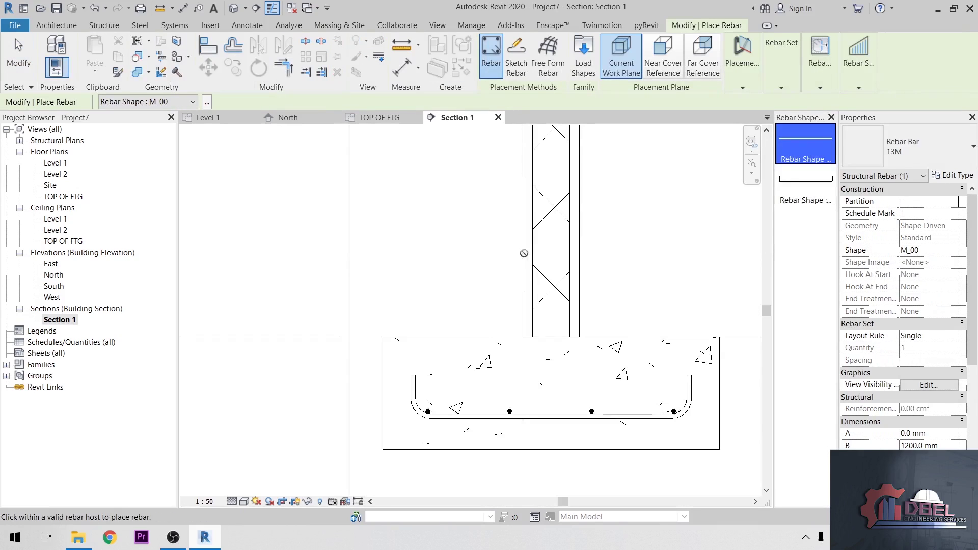
{"action": "left_click", "coordinate": [747, 87]}
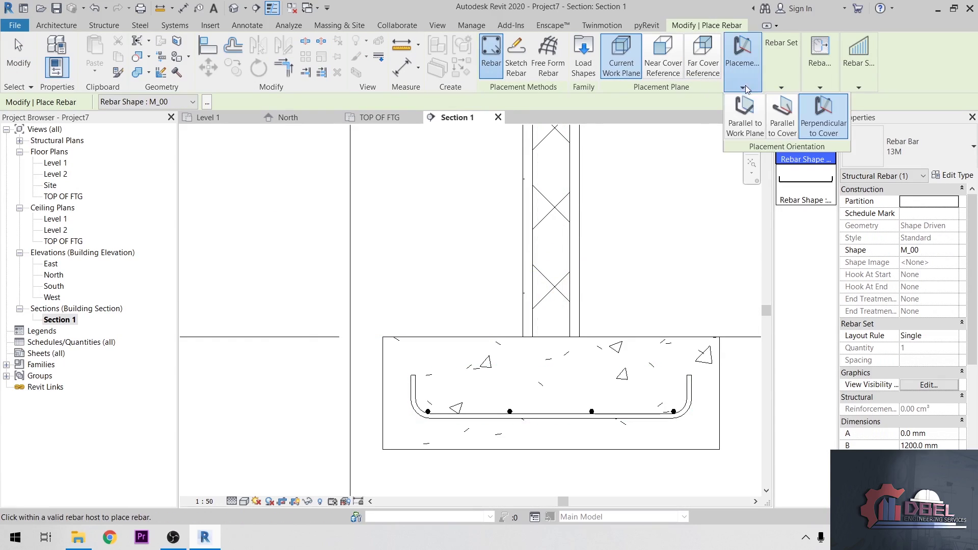
{"action": "left_click", "coordinate": [745, 113]}
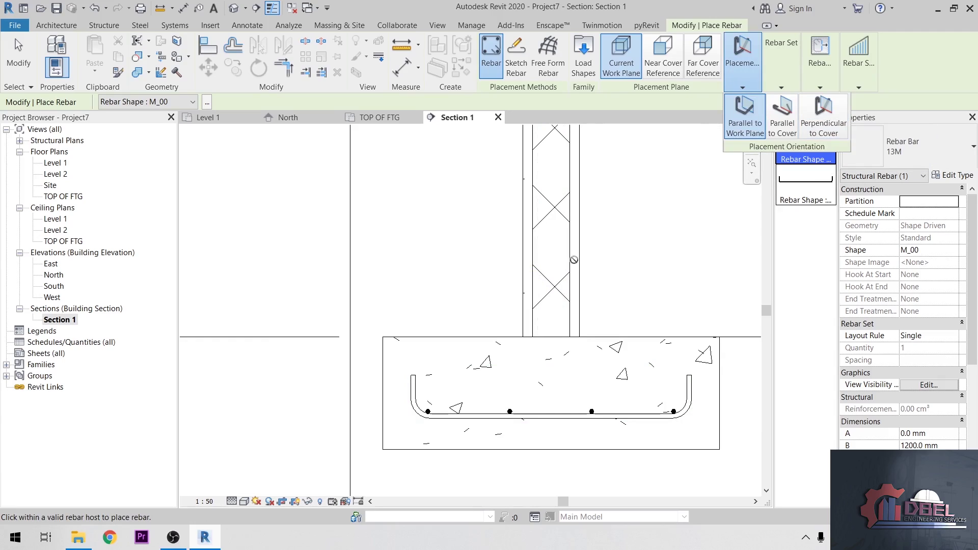
{"action": "left_click", "coordinate": [561, 288]}
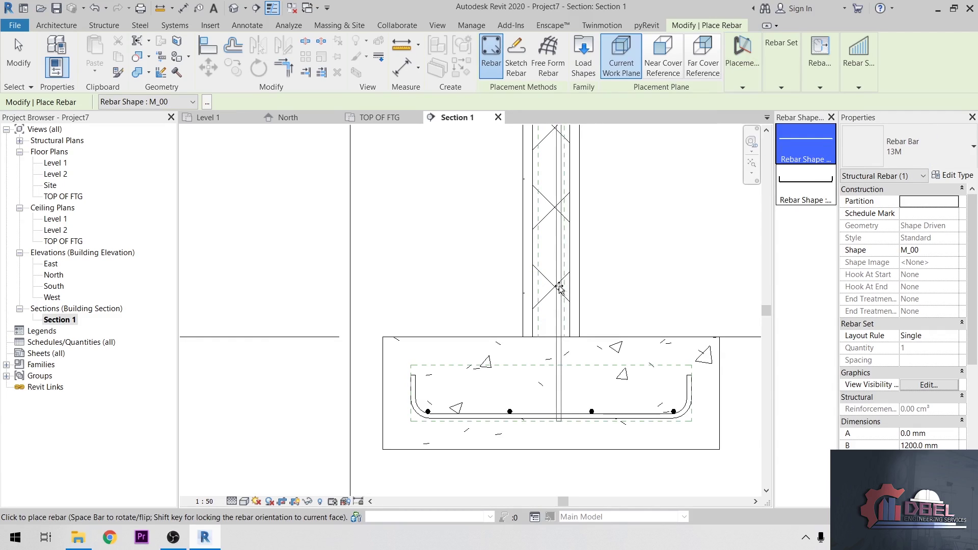
{"action": "key", "text": "Escape"}
{"action": "key", "text": "Escape"}
{"action": "left_click", "coordinate": [562, 381]}
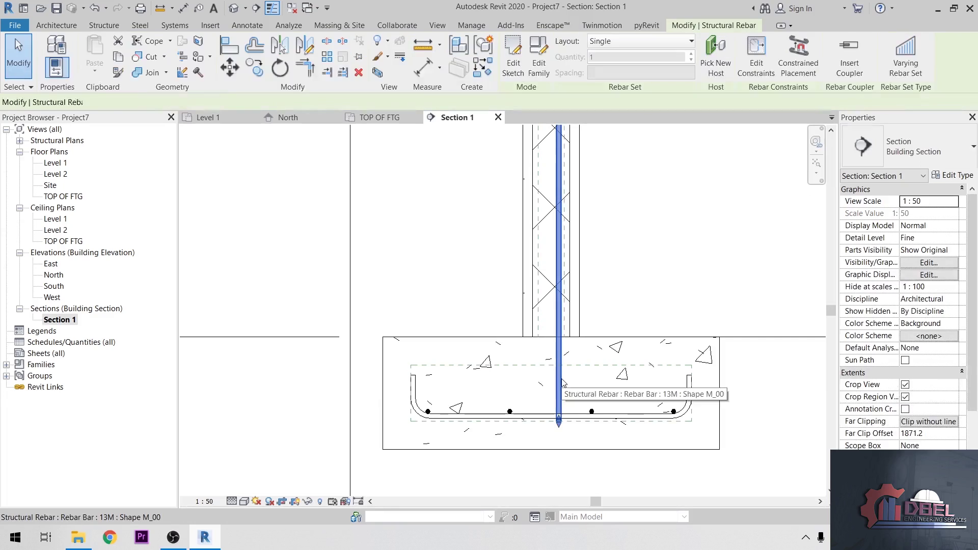
Make the wall bar 10M with a Rebar Hook 90 end, resting on the footing bars
{"action": "left_click", "coordinate": [923, 151]}
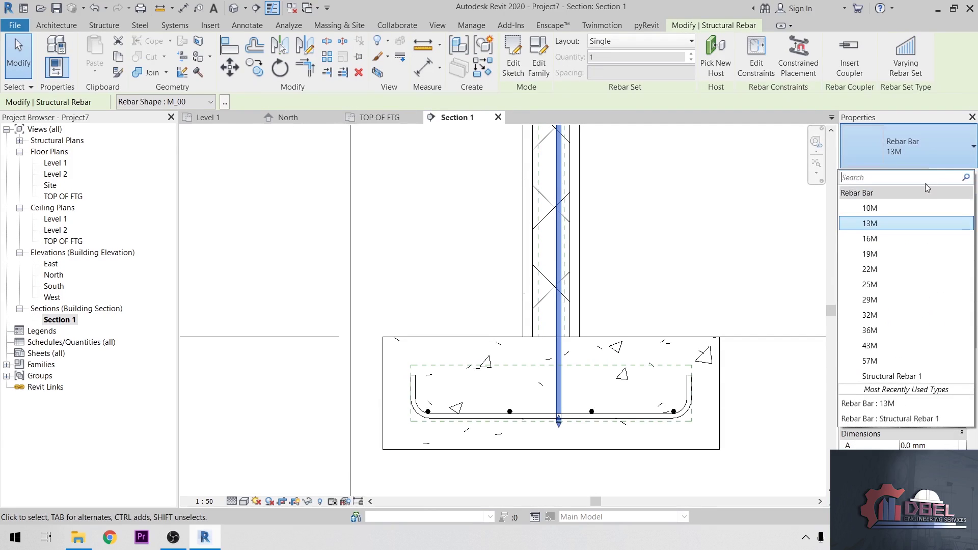
{"action": "left_click", "coordinate": [906, 209]}
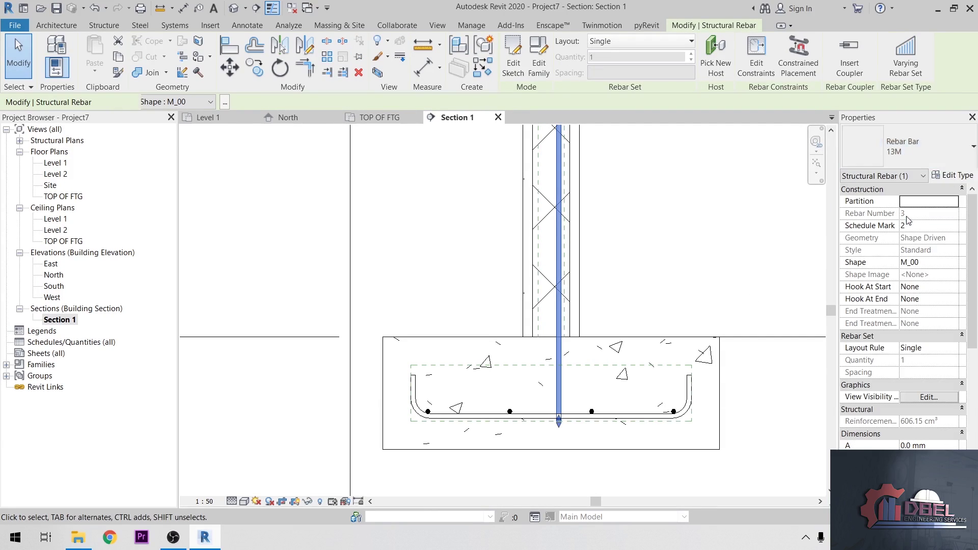
{"action": "left_click", "coordinate": [955, 301]}
{"action": "left_click", "coordinate": [917, 322]}
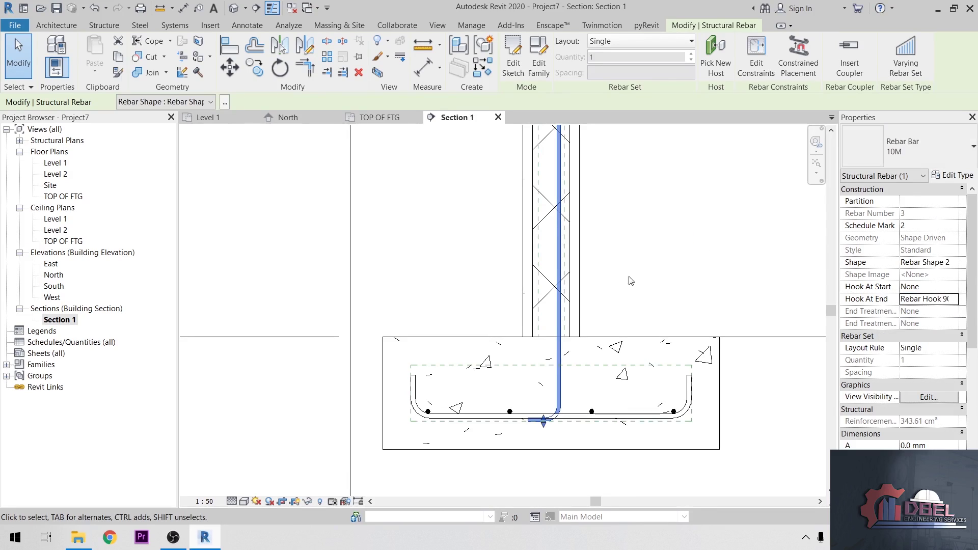
{"action": "scroll", "coordinate": [557, 388], "scroll_direction": "up", "scroll_amount": 2}
{"action": "left_click_drag", "start_coordinate": [532, 447], "coordinate": [533, 419]}
{"action": "left_click", "coordinate": [671, 211]}
{"action": "scroll", "coordinate": [586, 346], "scroll_direction": "down", "scroll_amount": 2}
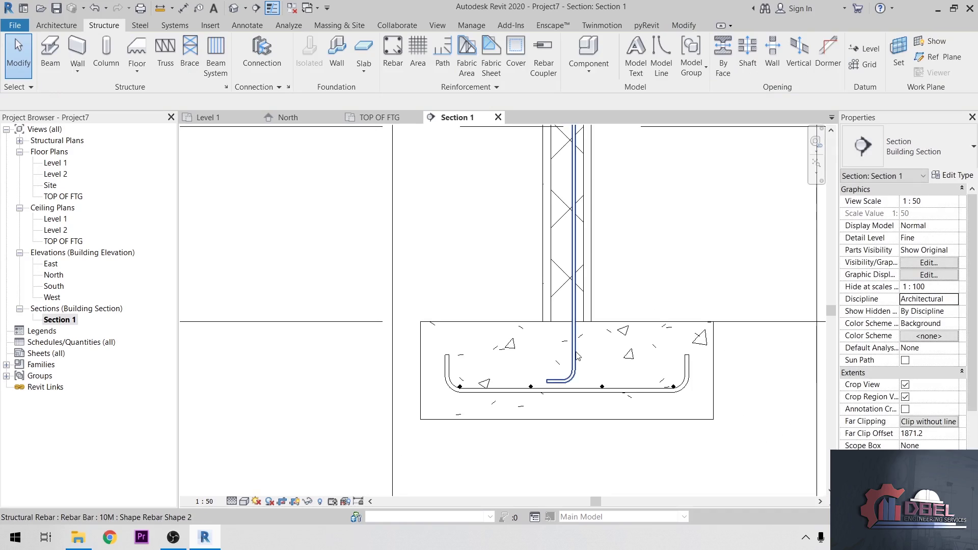
Lay the hooked dowel out as a Maximum Spacing set, then deselect it
{"action": "left_click", "coordinate": [575, 248]}
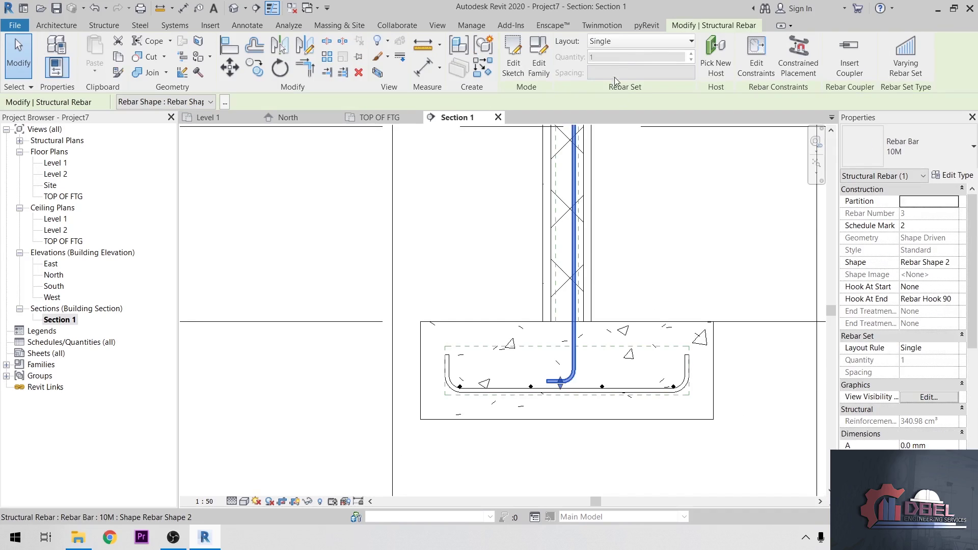
{"action": "left_click", "coordinate": [640, 41]}
{"action": "left_click", "coordinate": [640, 39]}
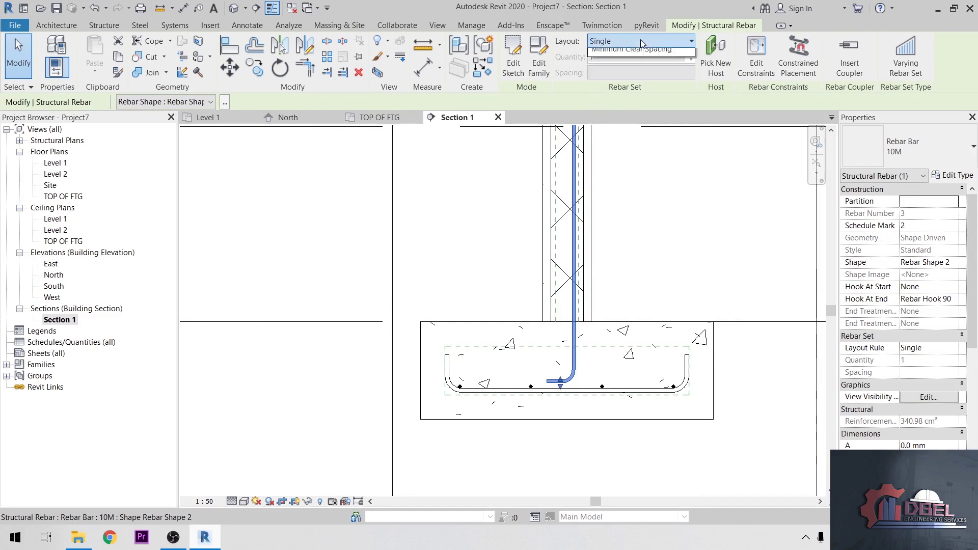
{"action": "left_click", "coordinate": [641, 39]}
{"action": "left_click", "coordinate": [624, 84]}
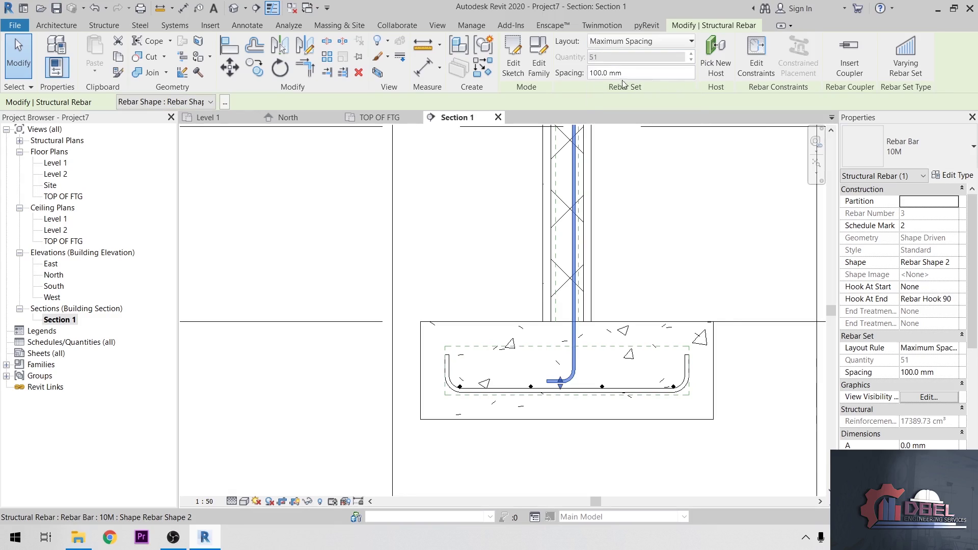
{"action": "triple_click", "coordinate": [593, 73]}
{"action": "left_click", "coordinate": [648, 173]}
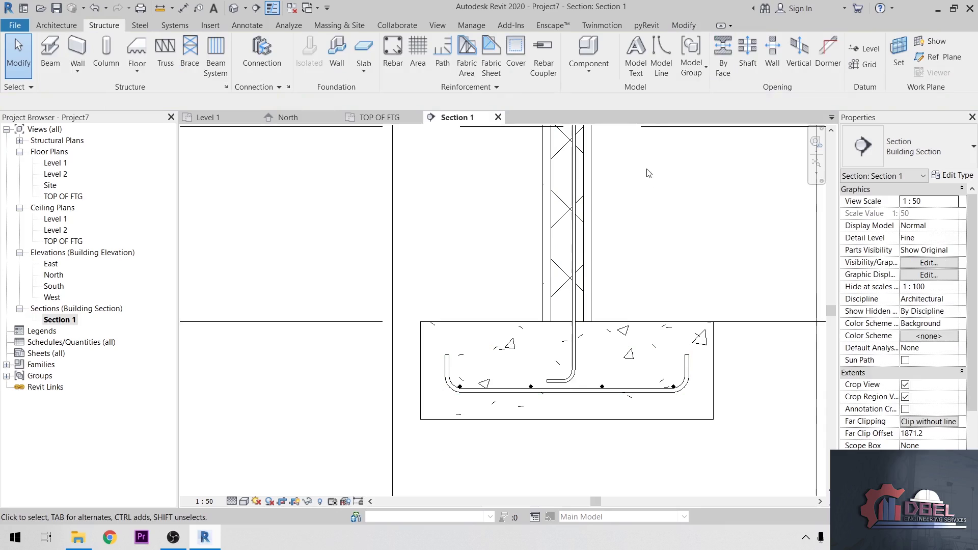
Place a 13M bar perpendicular to cover inside the wall near its base
{"action": "left_click", "coordinate": [393, 60]}
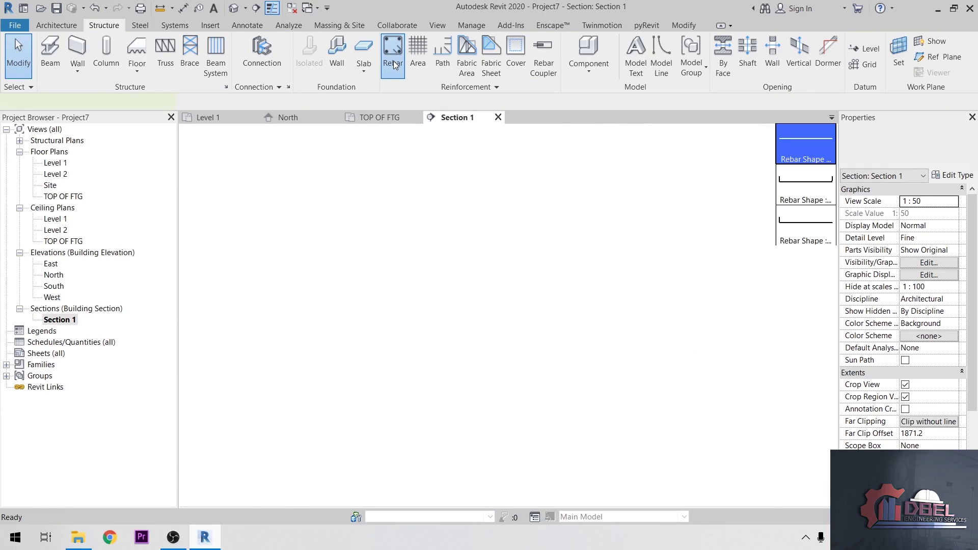
{"action": "middle_click_drag", "start_coordinate": [490, 193], "coordinate": [449, 232]}
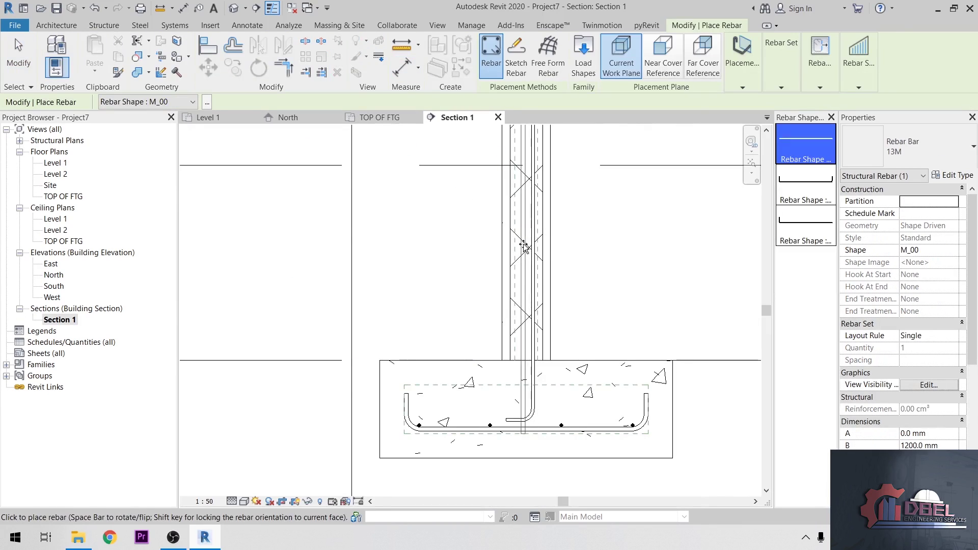
{"action": "left_click", "coordinate": [741, 81]}
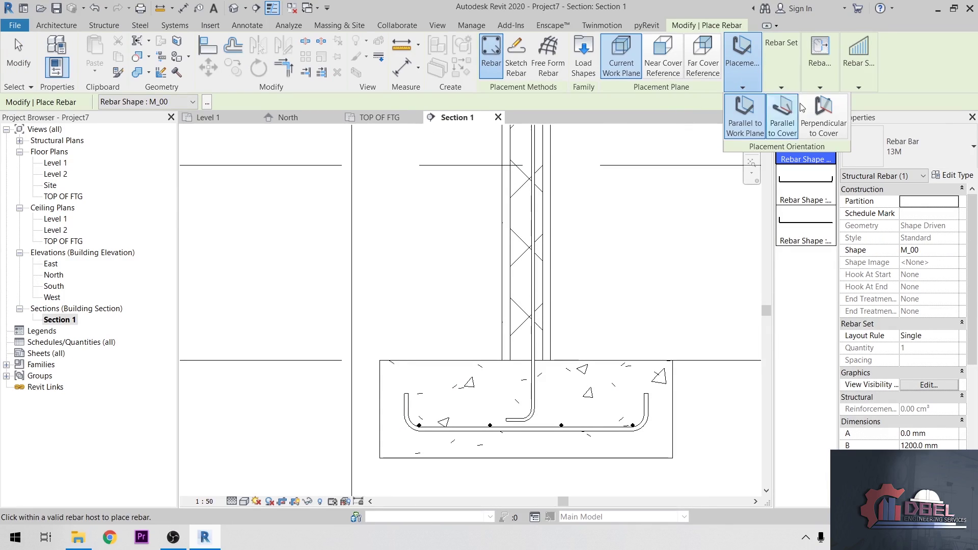
{"action": "left_click", "coordinate": [825, 117]}
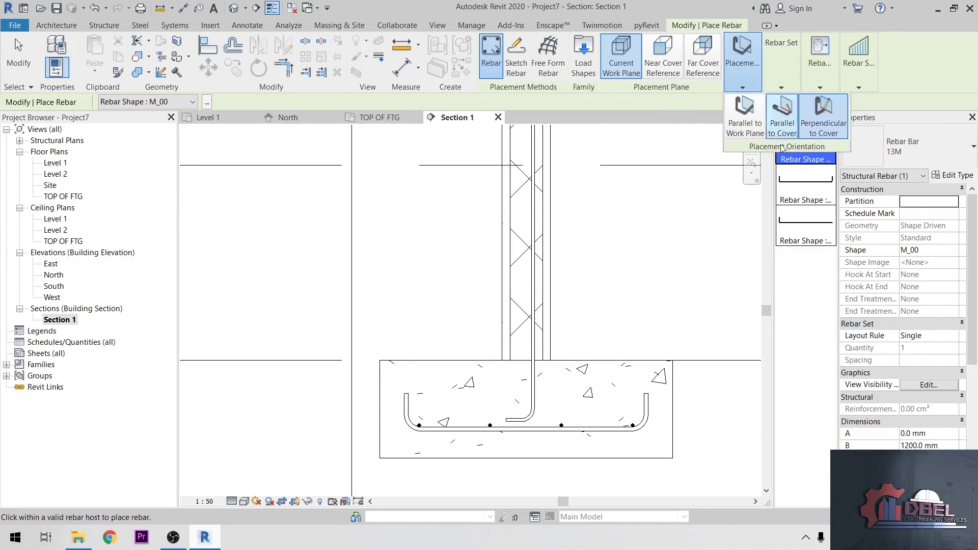
{"action": "scroll", "coordinate": [550, 327], "scroll_direction": "up", "scroll_amount": 5}
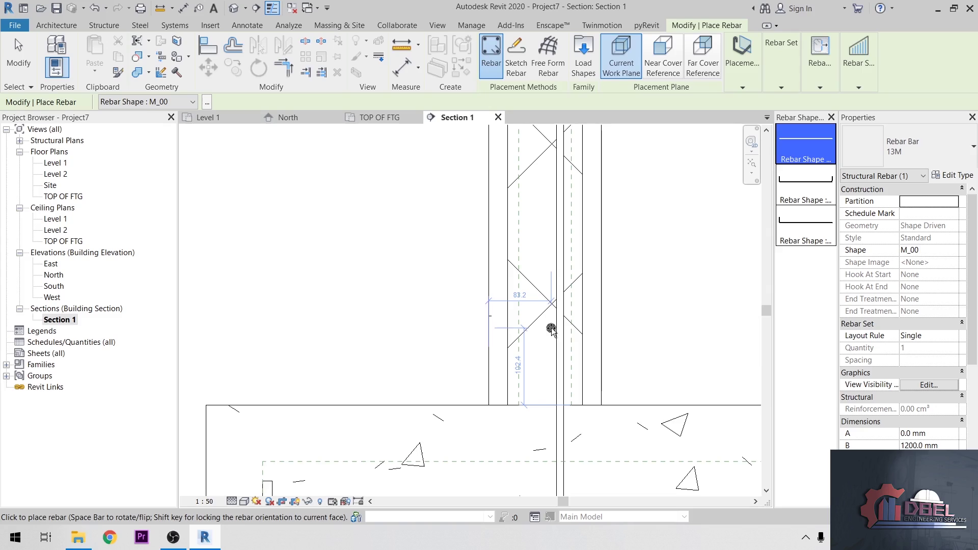
{"action": "key", "text": "Escape"}
{"action": "left_click", "coordinate": [551, 328]}
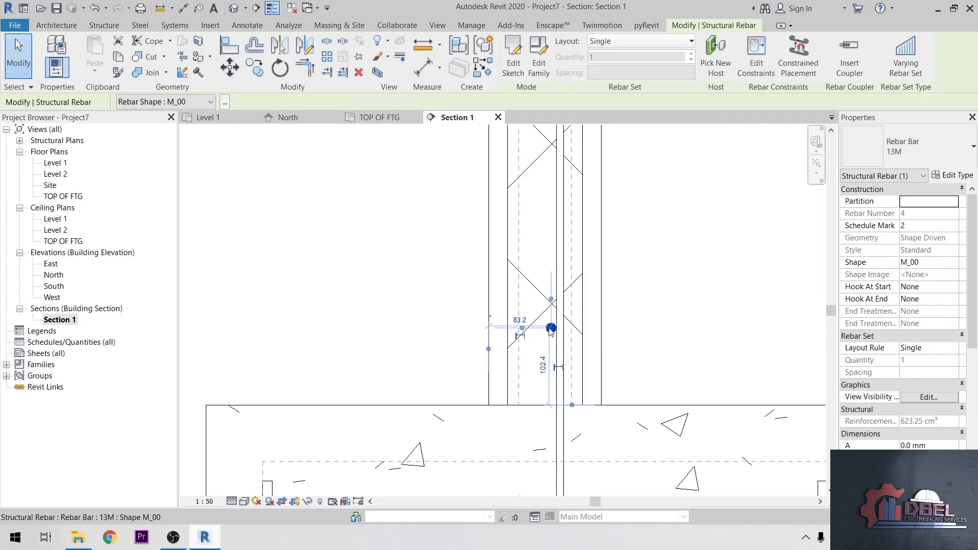
Lay the wall bar out as a Maximum Spacing set of 47 at 100 mm
{"action": "left_click", "coordinate": [643, 42]}
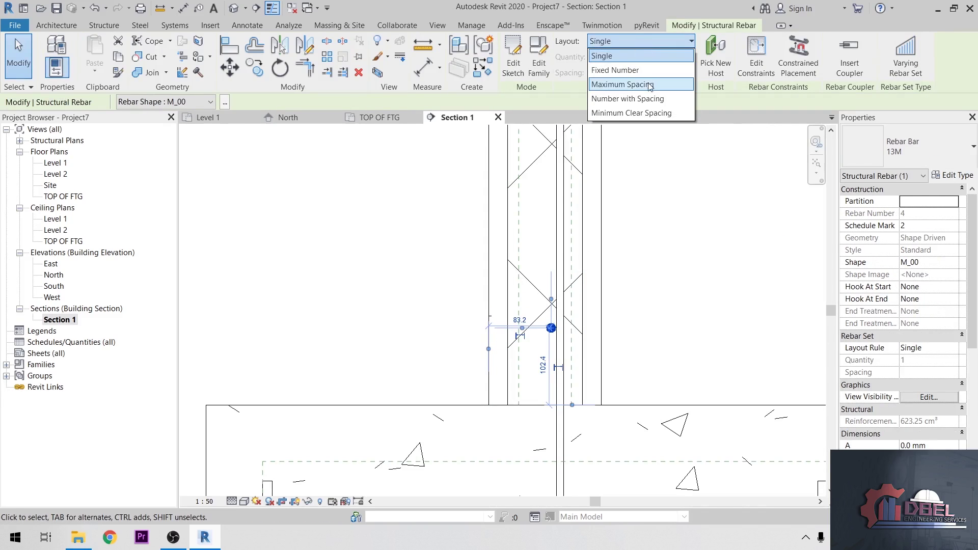
{"action": "left_click", "coordinate": [608, 77]}
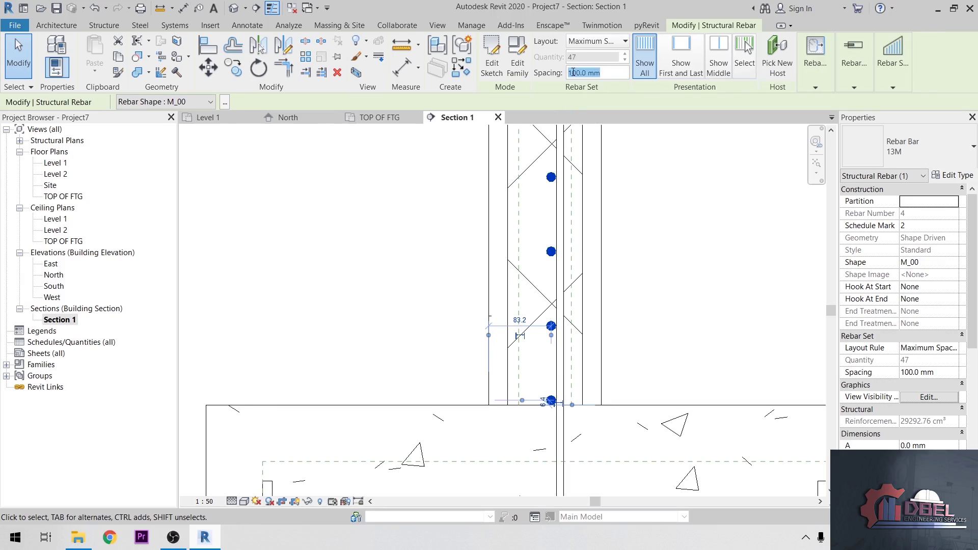
{"action": "left_click", "coordinate": [661, 194]}
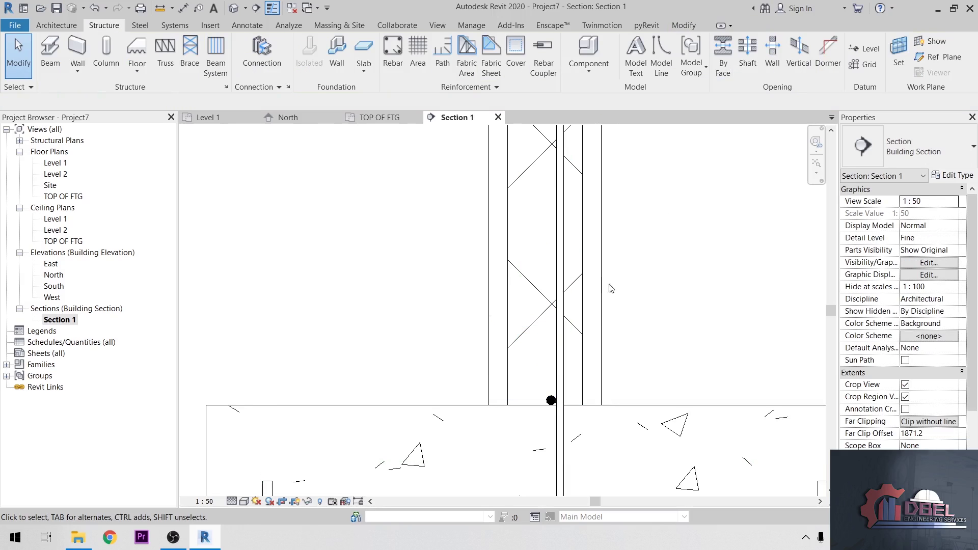
Move the wall's horizontal bar set 50 mm
{"action": "left_click", "coordinate": [551, 400]}
{"action": "middle_click_drag", "start_coordinate": [550, 400], "coordinate": [541, 346]}
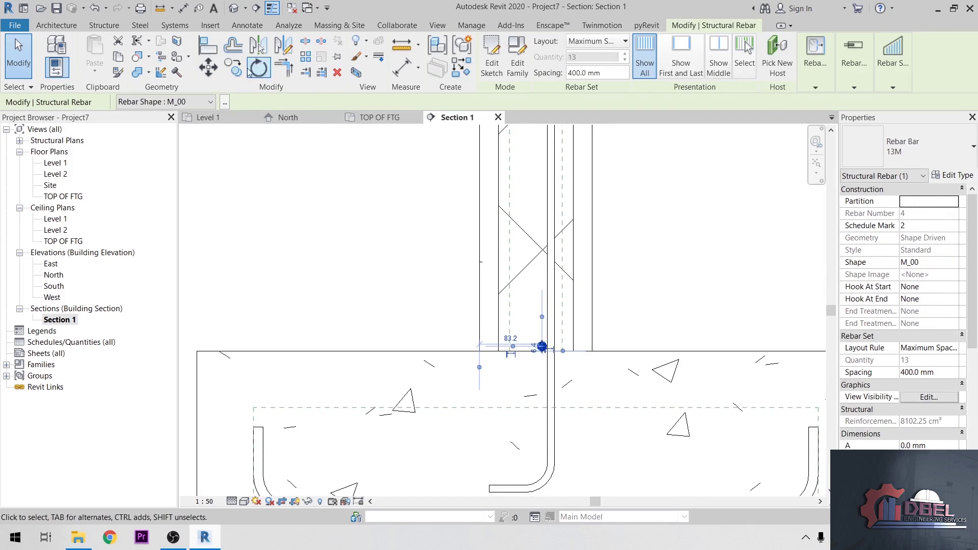
{"action": "left_click", "coordinate": [215, 68]}
{"action": "scroll", "coordinate": [651, 314], "scroll_direction": "up", "scroll_amount": 2}
{"action": "left_click", "coordinate": [650, 313]}
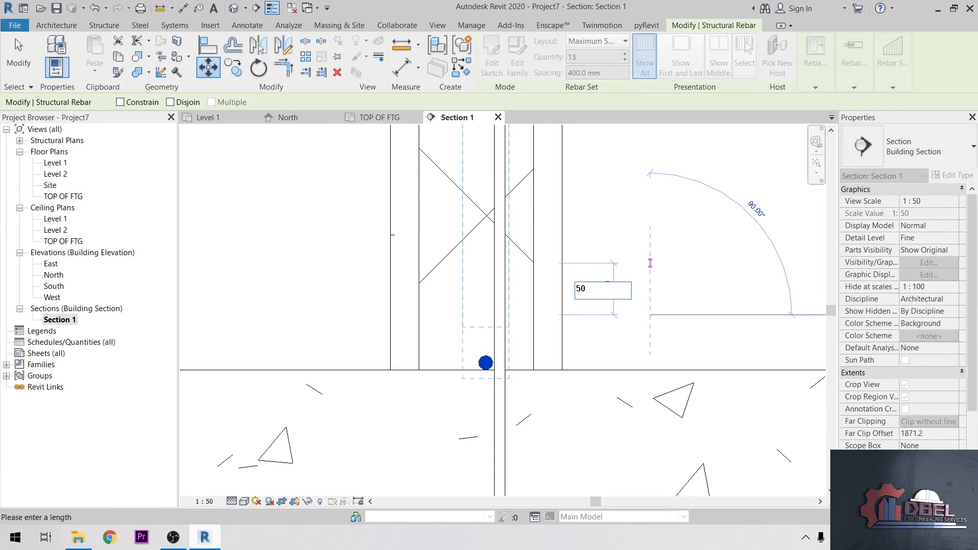
{"action": "key", "text": "Return"}
{"action": "scroll", "coordinate": [633, 273], "scroll_direction": "down", "scroll_amount": 5}
{"action": "left_click", "coordinate": [633, 273]}
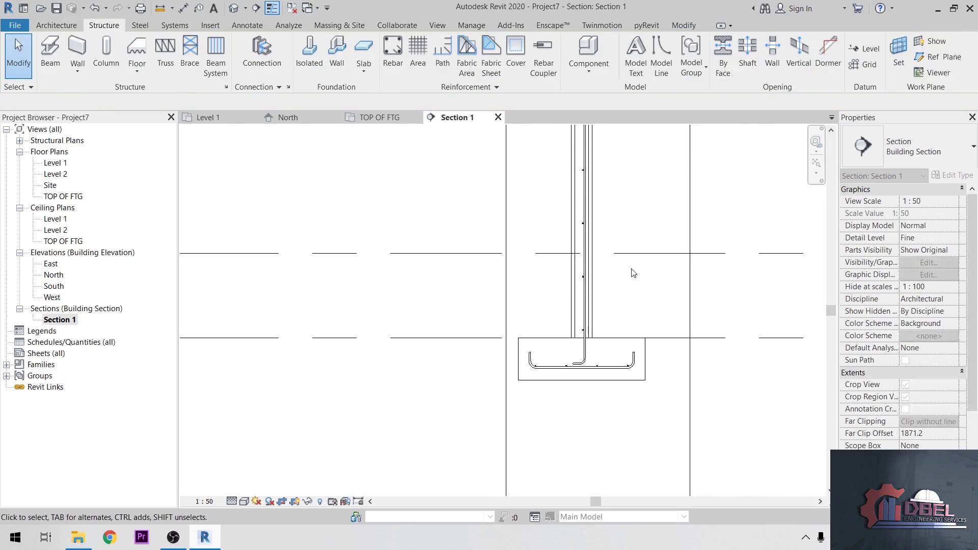
Bring the top of the wall bars into view and check the top horizontal bar set
{"action": "scroll", "coordinate": [633, 273], "scroll_direction": "down", "scroll_amount": 2}
{"action": "middle_click_drag", "start_coordinate": [616, 212], "coordinate": [637, 265]}
{"action": "scroll", "coordinate": [580, 273], "scroll_direction": "up", "scroll_amount": 3}
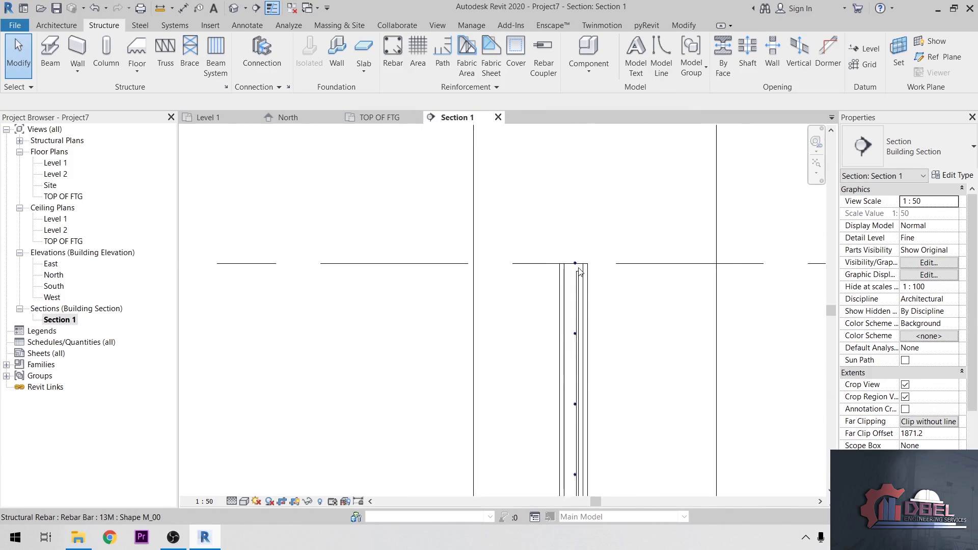
{"action": "scroll", "coordinate": [576, 269], "scroll_direction": "up", "scroll_amount": 3}
{"action": "left_click", "coordinate": [572, 263]}
{"action": "scroll", "coordinate": [570, 260], "scroll_direction": "up", "scroll_amount": 2}
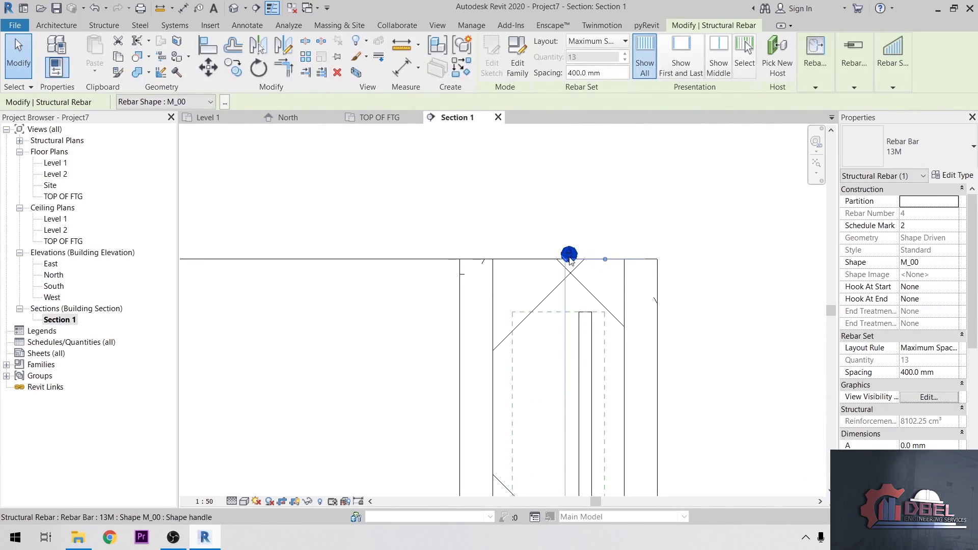
{"action": "left_click", "coordinate": [571, 321]}
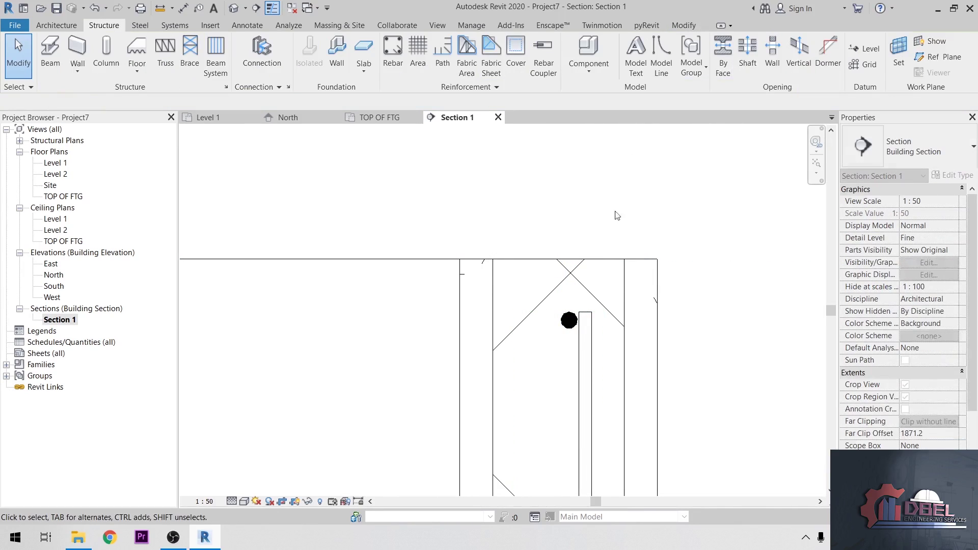
Drag the 10M vertical dowel's top end up above the wall top
{"action": "left_click", "coordinate": [588, 334]}
{"action": "middle_click_drag", "start_coordinate": [586, 313], "coordinate": [576, 371]}
{"action": "left_click_drag", "start_coordinate": [575, 369], "coordinate": [574, 229]}
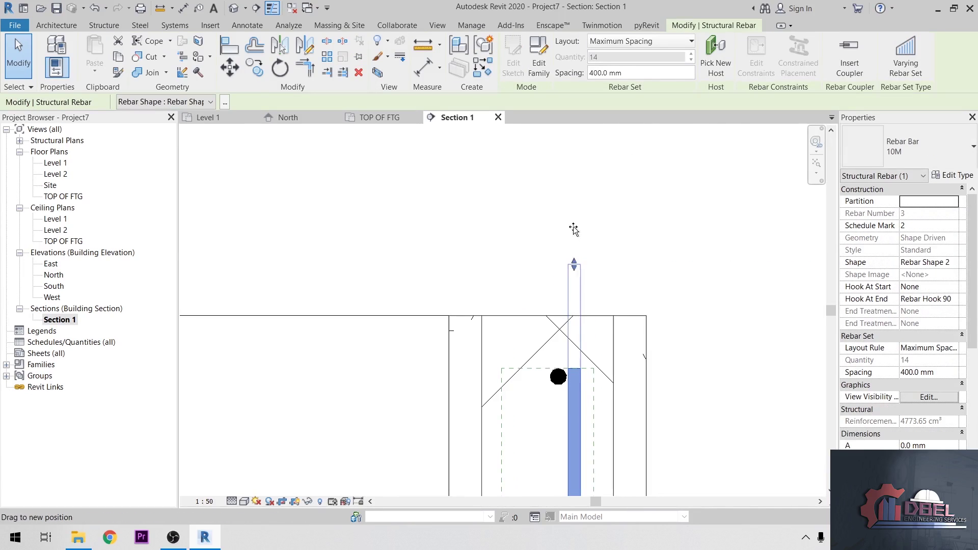
{"action": "left_click_drag", "start_coordinate": [573, 157], "coordinate": [573, 157]}
{"action": "key", "text": "Escape"}
Shift the extended dowel further upward and recentre the footing and level lines
{"action": "scroll", "coordinate": [561, 306], "scroll_direction": "down", "scroll_amount": 4}
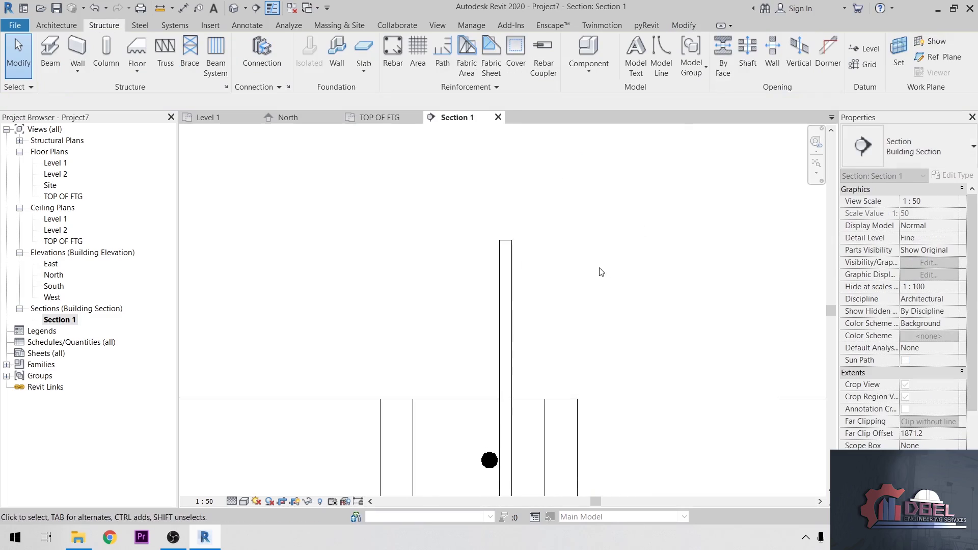
{"action": "left_click", "coordinate": [567, 284]}
{"action": "left_click_drag", "start_coordinate": [567, 284], "coordinate": [568, 230]}
{"action": "key", "text": "Escape"}
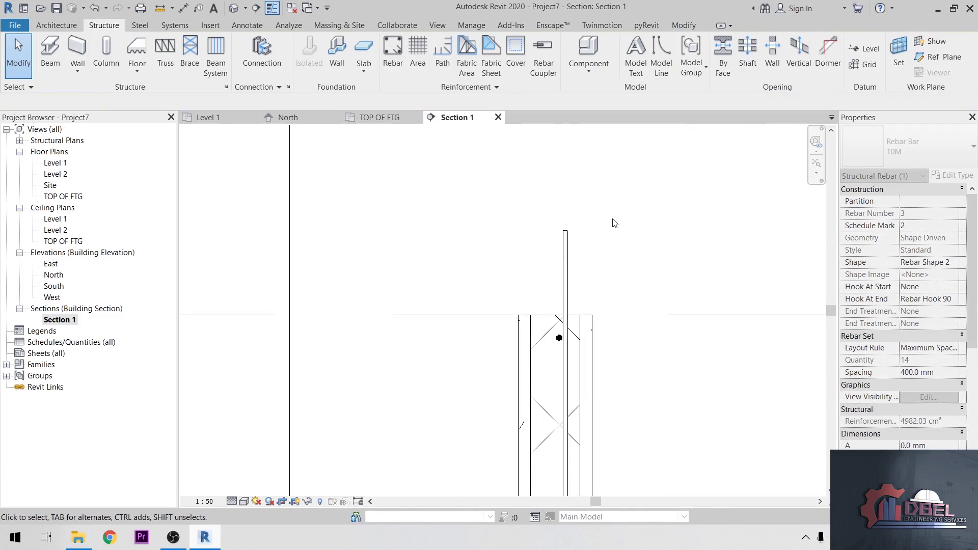
{"action": "scroll", "coordinate": [636, 222], "scroll_direction": "up", "scroll_amount": 3}
{"action": "scroll", "coordinate": [637, 222], "scroll_direction": "down", "scroll_amount": 3}
{"action": "scroll", "coordinate": [631, 396], "scroll_direction": "up", "scroll_amount": 3}
{"action": "mouse_move", "coordinate": [631, 396]}
{"action": "middle_mouse_down"}
{"action": "mouse_move", "coordinate": [616, 343]}
{"action": "mouse_move", "coordinate": [509, 326]}
{"action": "middle_mouse_up"}
{"action": "scroll", "coordinate": [618, 283], "scroll_direction": "up", "scroll_amount": 2}
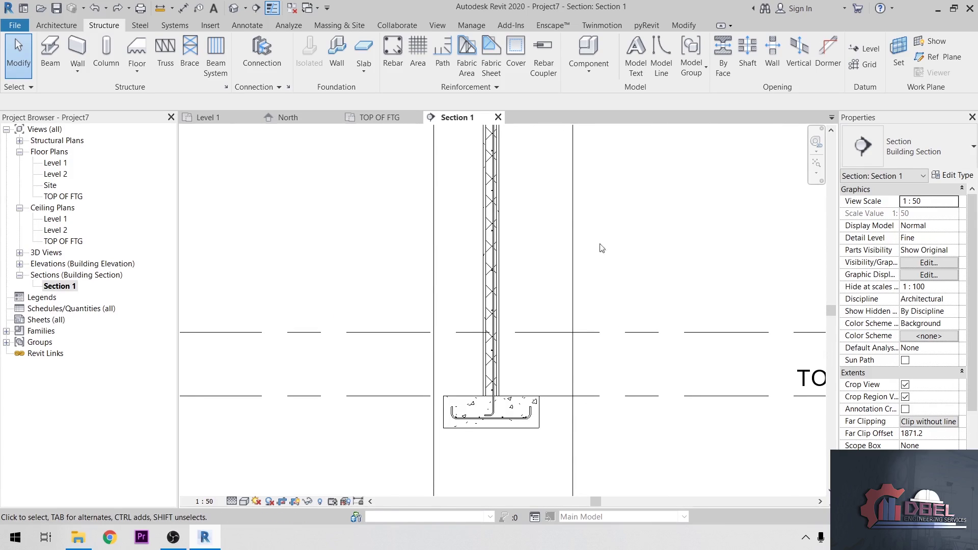
Show the default 3D view in Wireframe at Fine detail and select the footing's front-edge bar set
{"action": "left_click", "coordinate": [234, 8]}
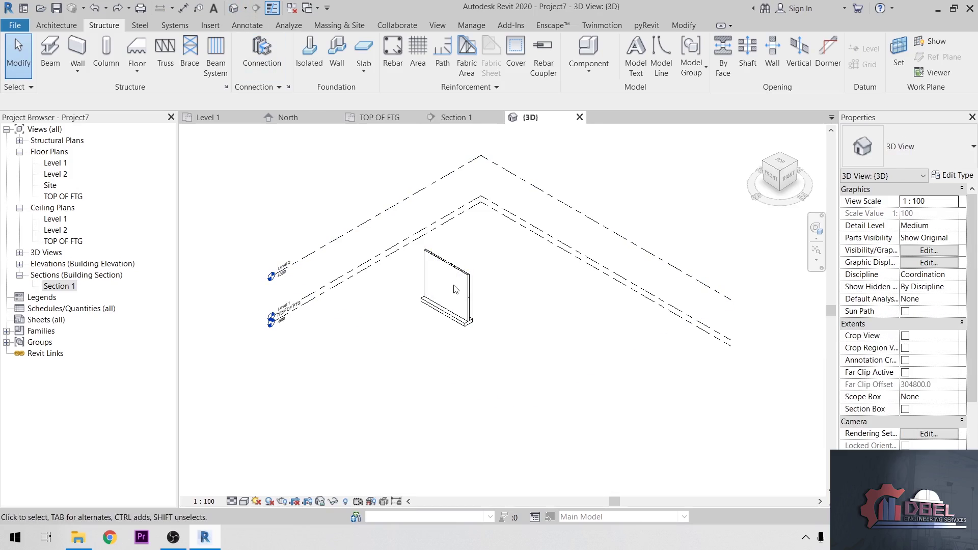
{"action": "scroll", "coordinate": [455, 289], "scroll_direction": "up", "scroll_amount": 4}
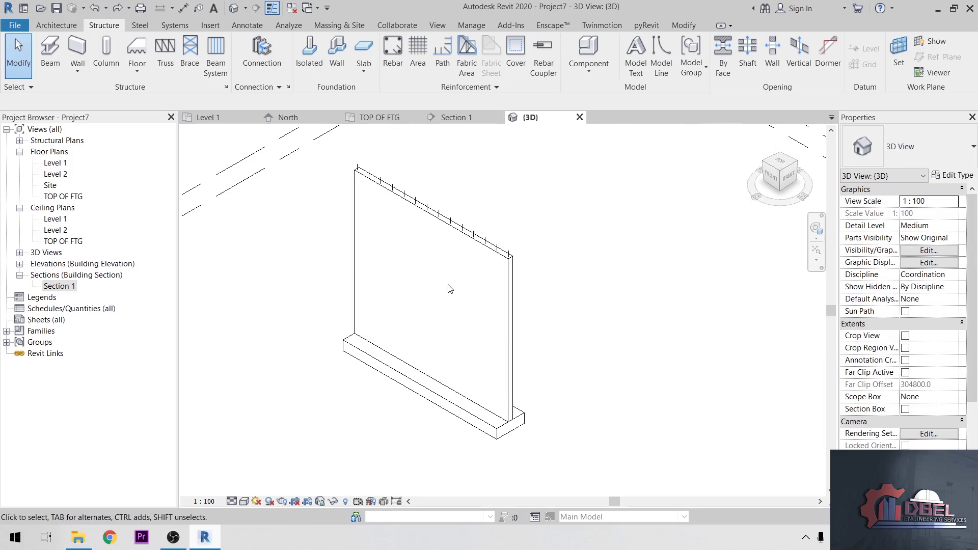
{"action": "left_click", "coordinate": [245, 502]}
{"action": "left_click", "coordinate": [301, 430]}
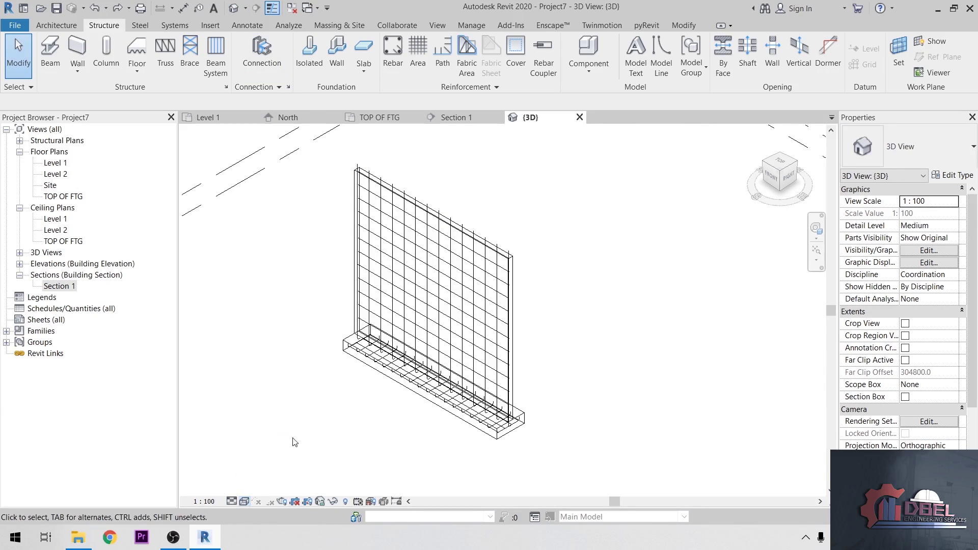
{"action": "left_click", "coordinate": [232, 502]}
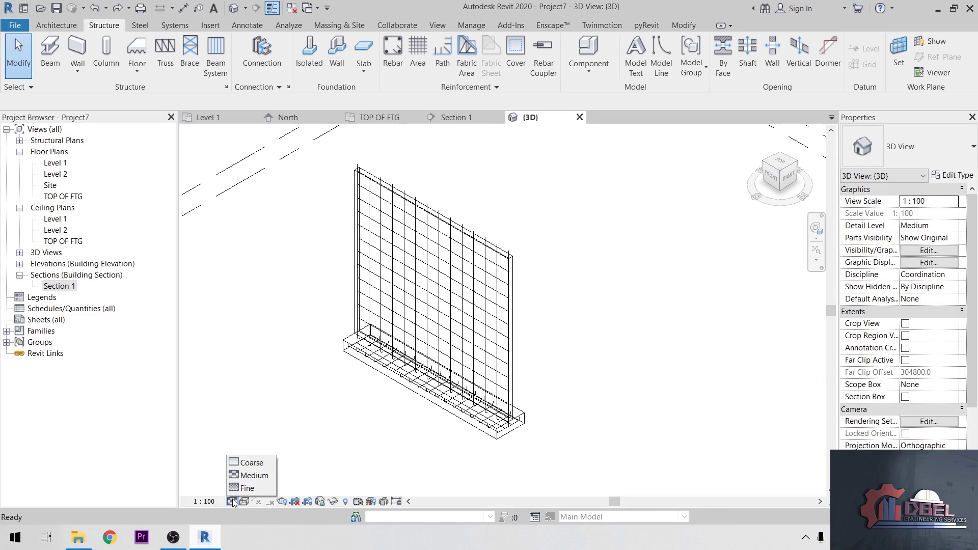
{"action": "left_click", "coordinate": [252, 489]}
{"action": "scroll", "coordinate": [397, 406], "scroll_direction": "up", "scroll_amount": 6}
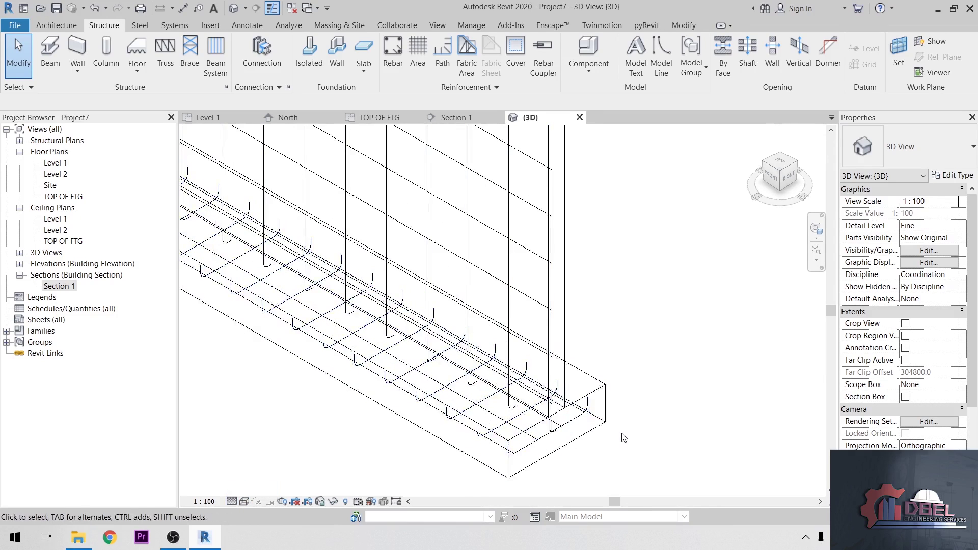
{"action": "middle_click_drag", "start_coordinate": [618, 442], "coordinate": [693, 406]}
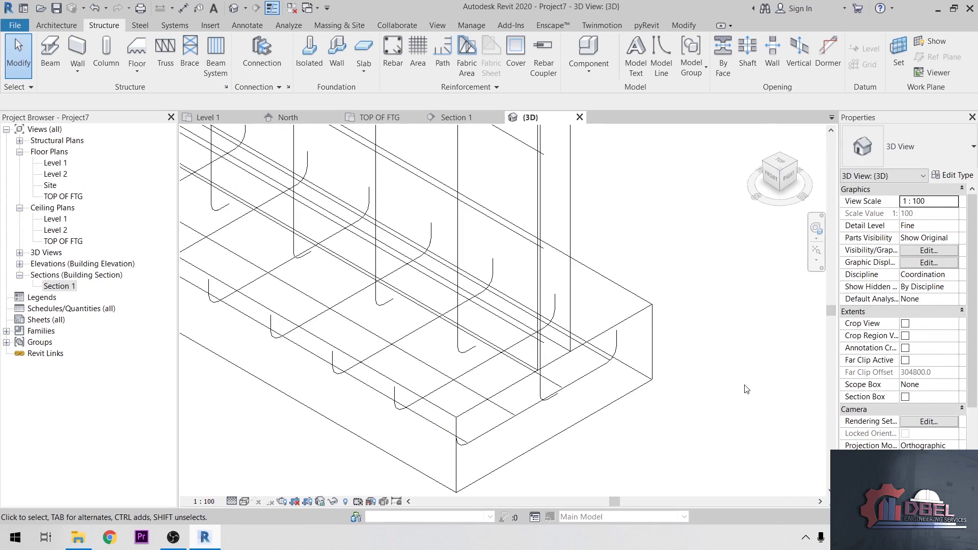
{"action": "left_click", "coordinate": [597, 376]}
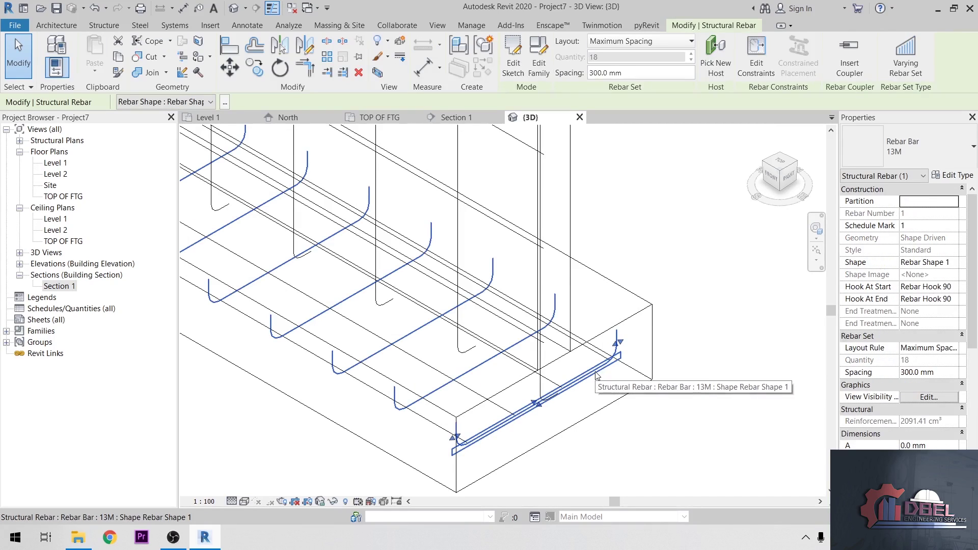
Select the footing and wall rebar sets and tick View as solid for the {3D} view
{"action": "left_click", "coordinate": [508, 411], "text": "ctrl"}
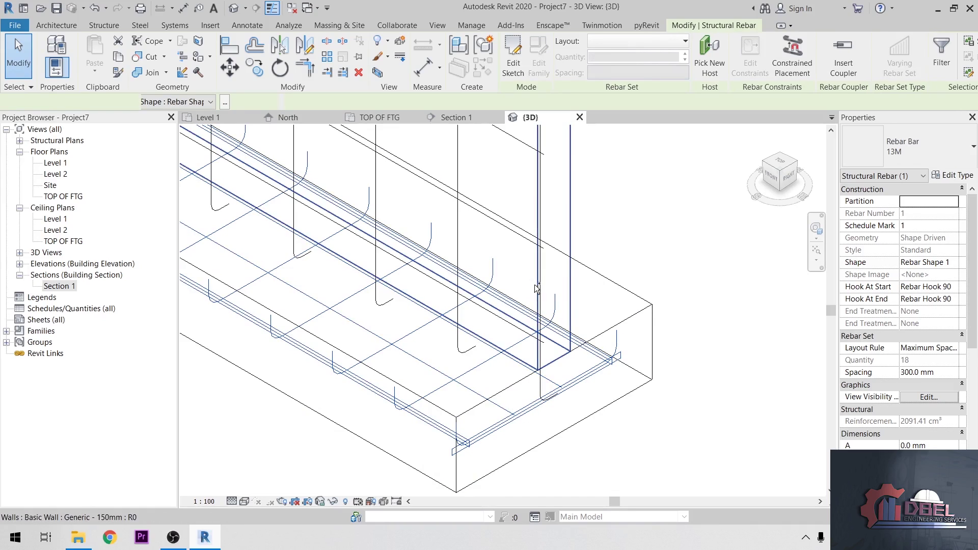
{"action": "left_click", "coordinate": [460, 186], "text": "ctrl"}
{"action": "left_click", "coordinate": [541, 255], "text": "ctrl"}
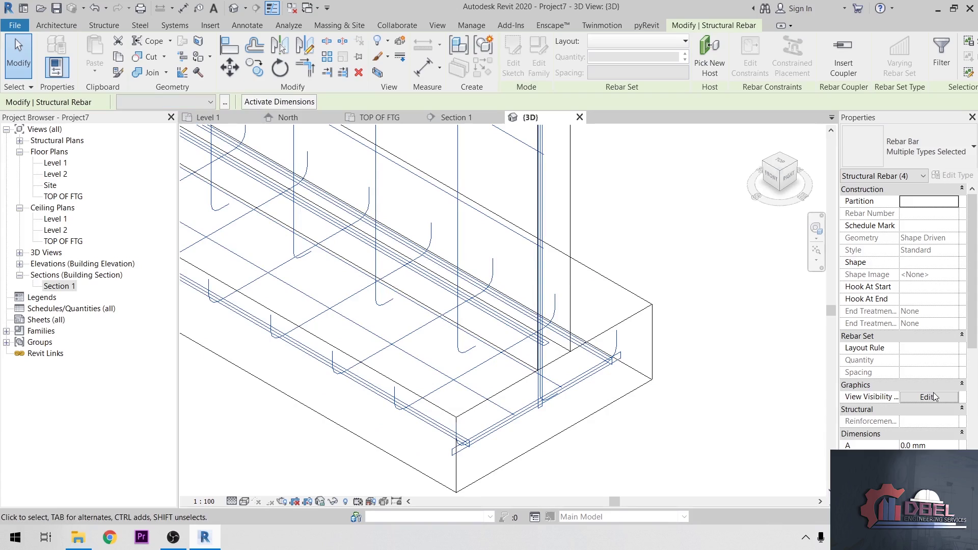
{"action": "left_click", "coordinate": [945, 396]}
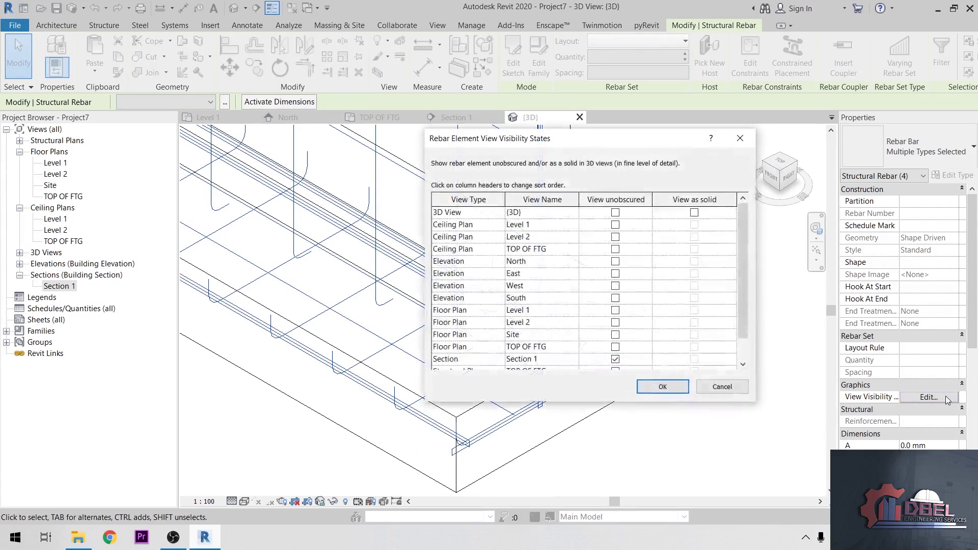
{"action": "left_click", "coordinate": [664, 387]}
{"action": "left_click", "coordinate": [677, 240]}
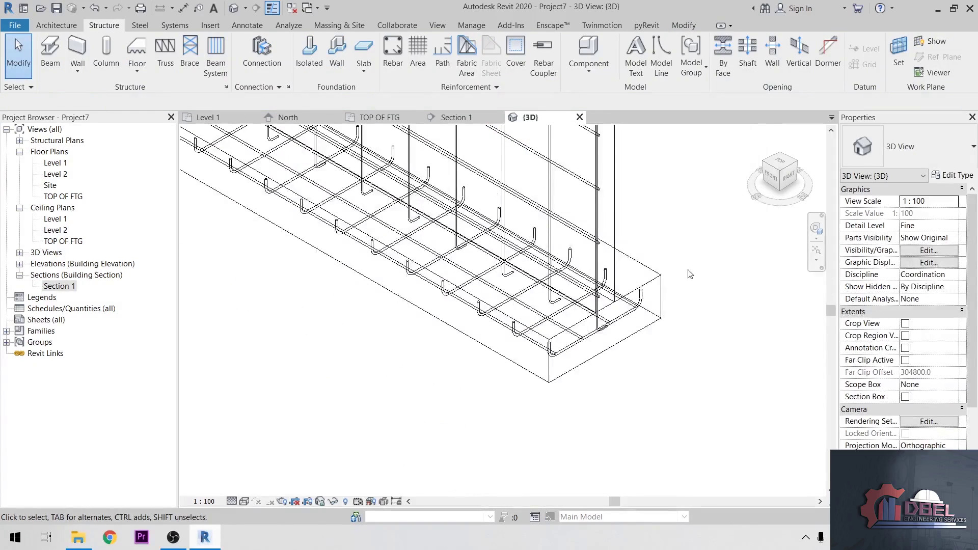
{"action": "scroll", "coordinate": [688, 316], "scroll_direction": "up", "scroll_amount": 1}
{"action": "scroll", "coordinate": [598, 342], "scroll_direction": "up", "scroll_amount": 3}
Select the footing U-bar and longitudinal bar sets for a by-element graphics override
{"action": "left_click", "coordinate": [521, 377]}
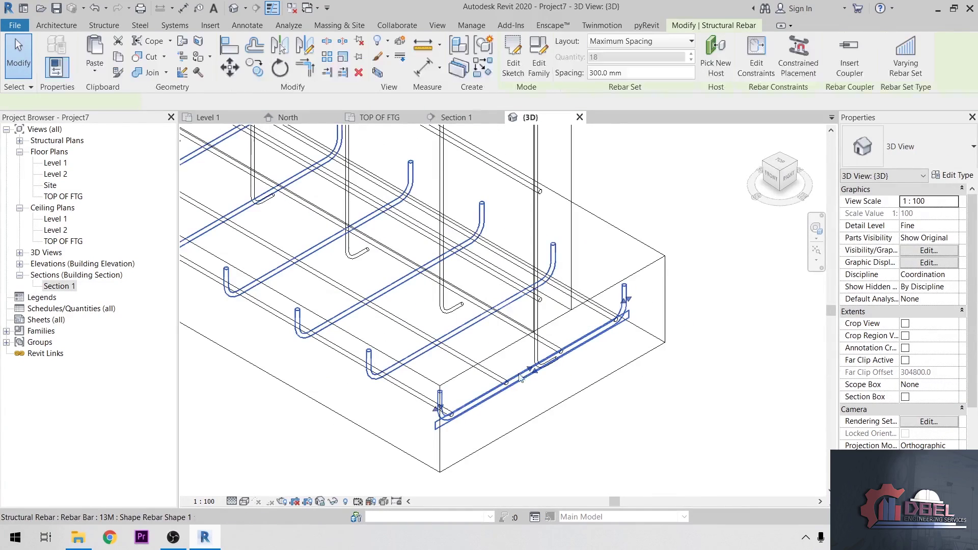
{"action": "left_click", "coordinate": [494, 378]}
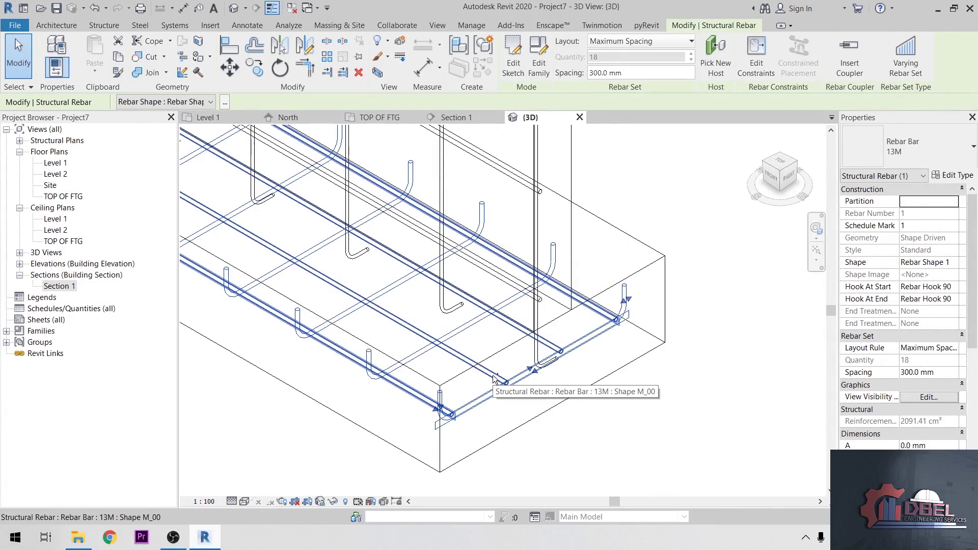
{"action": "left_click", "coordinate": [504, 380], "text": "ctrl"}
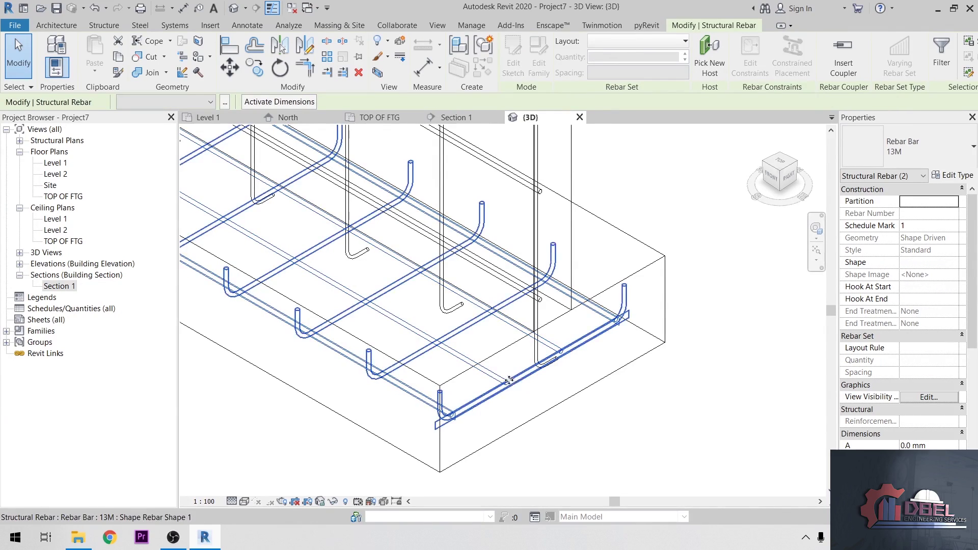
{"action": "left_click", "coordinate": [498, 376]}
{"action": "right_click", "coordinate": [497, 375]}
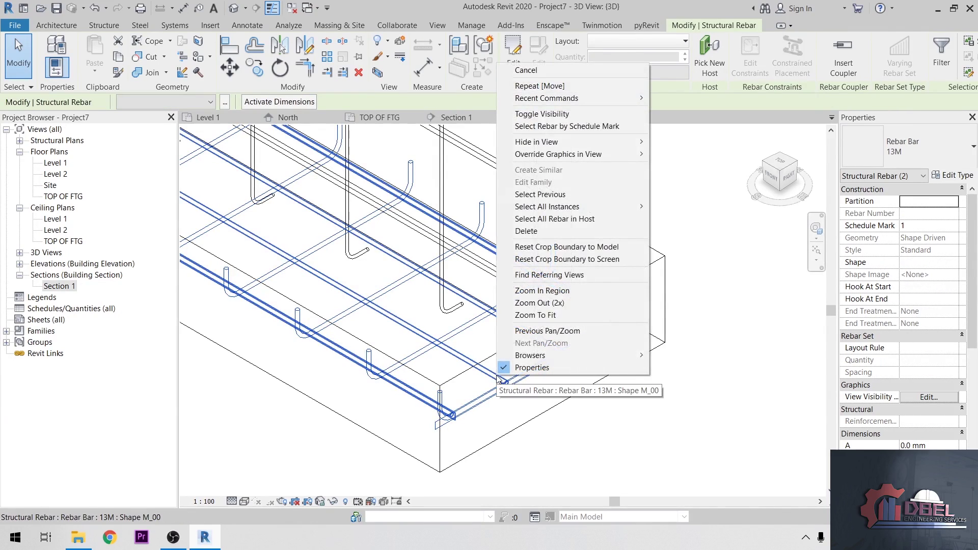
{"action": "mouse_move", "coordinate": [620, 156]}
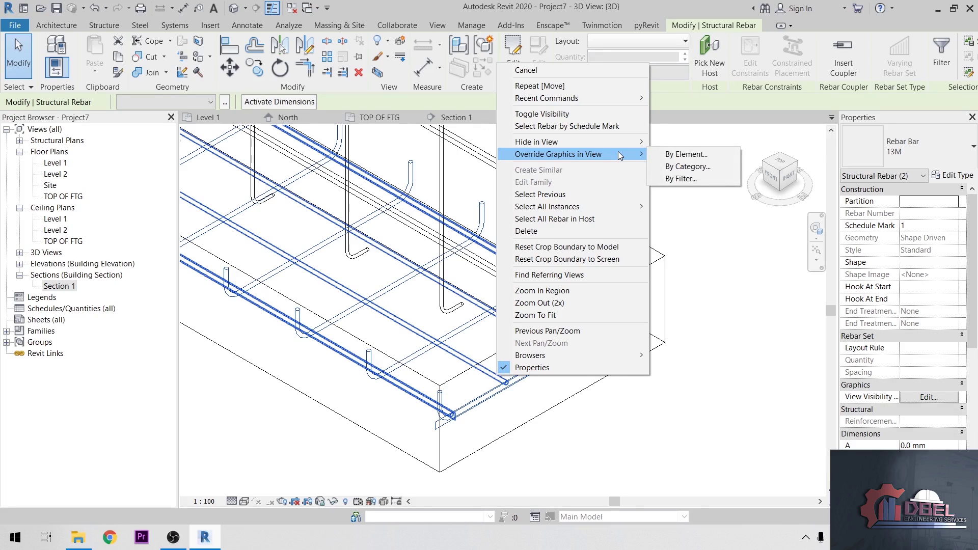
{"action": "left_click", "coordinate": [690, 155]}
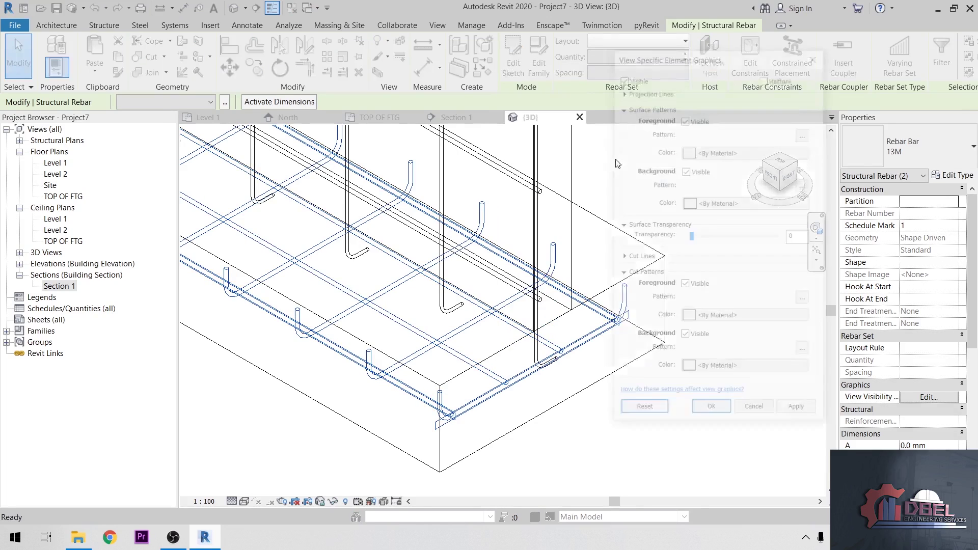
Set the override's surface foreground to red Solid fill and apply it
{"action": "left_click", "coordinate": [737, 132]}
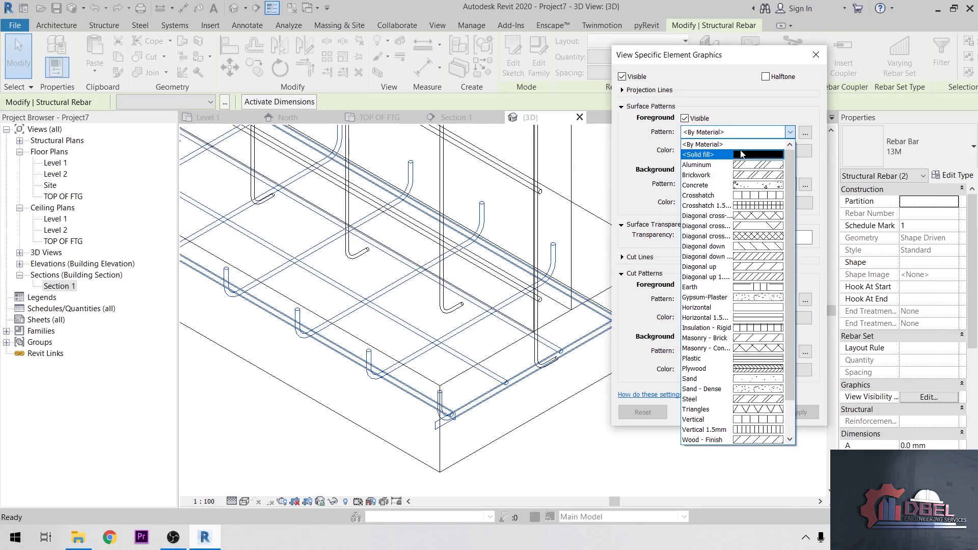
{"action": "left_click", "coordinate": [751, 146]}
{"action": "left_click", "coordinate": [751, 146]}
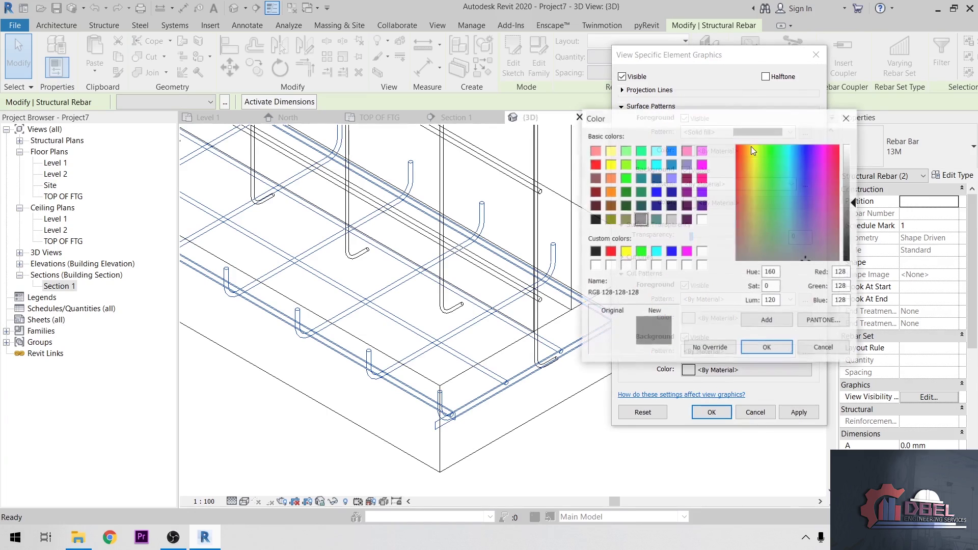
{"action": "left_click", "coordinate": [610, 251]}
{"action": "left_click", "coordinate": [767, 348]}
{"action": "left_click", "coordinate": [711, 412]}
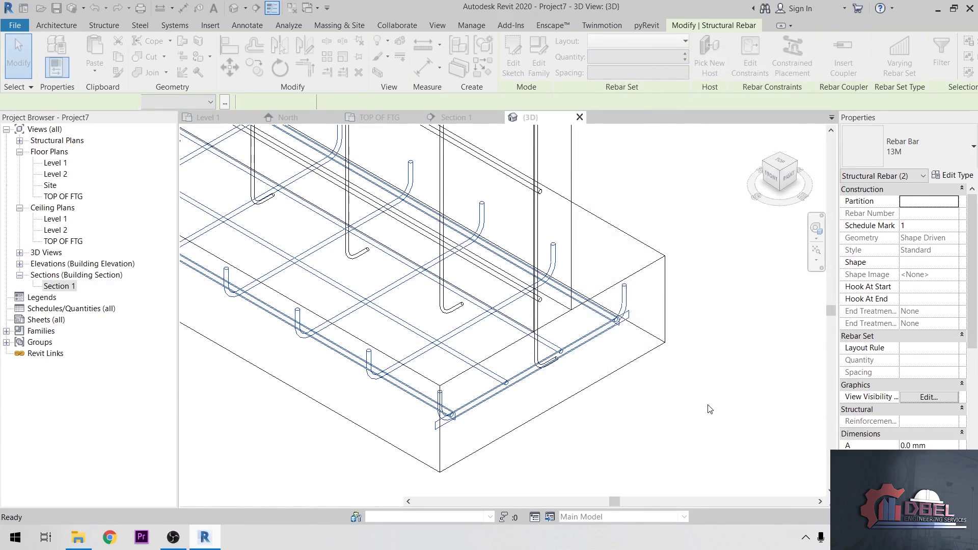
{"action": "left_click", "coordinate": [708, 407]}
{"action": "scroll", "coordinate": [694, 364], "scroll_direction": "down", "scroll_amount": 2}
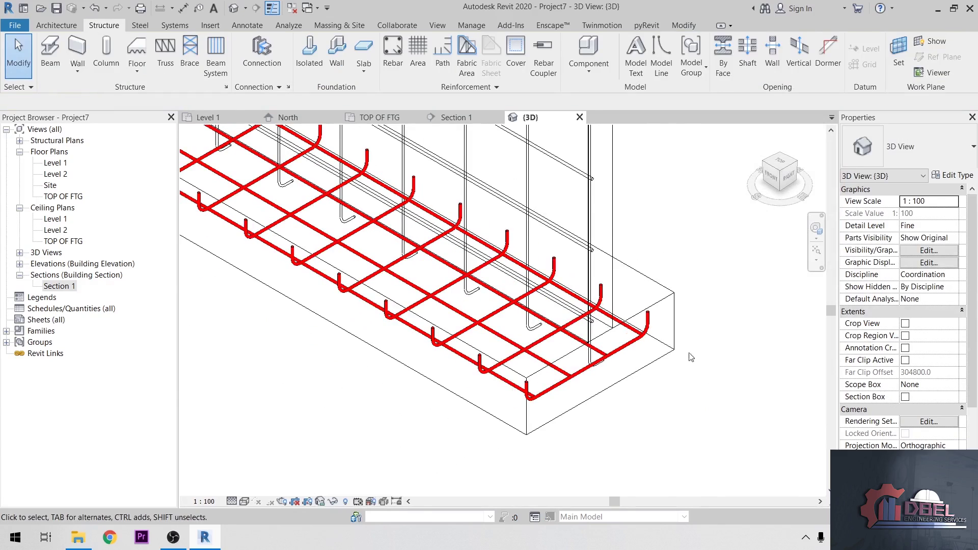
{"action": "scroll", "coordinate": [691, 357], "scroll_direction": "down", "scroll_amount": 1}
{"action": "middle_click_drag", "start_coordinate": [637, 245], "coordinate": [634, 347]}
Select both wall rebar sets for a by-element graphics override
{"action": "left_click", "coordinate": [553, 294]}
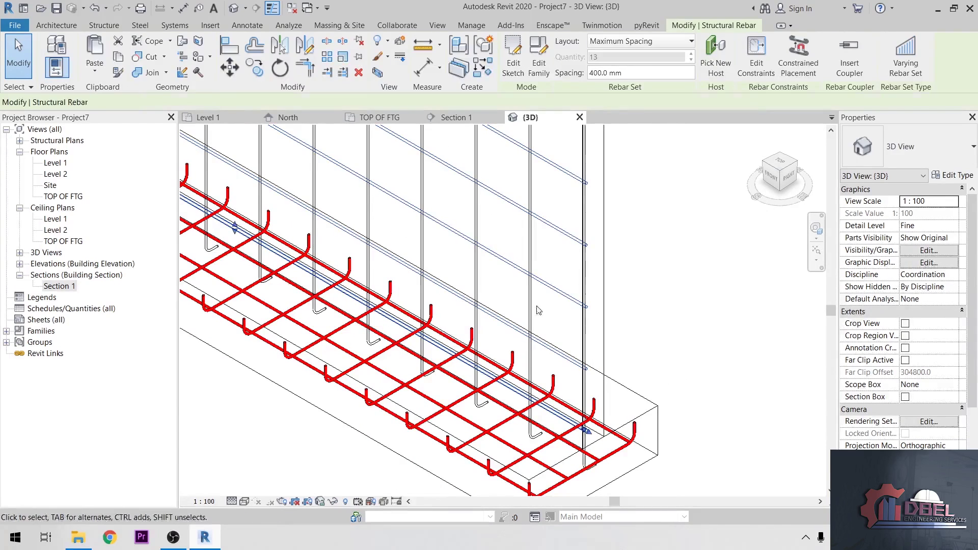
{"action": "left_click", "coordinate": [547, 290], "text": "ctrl"}
{"action": "right_click", "coordinate": [551, 290]}
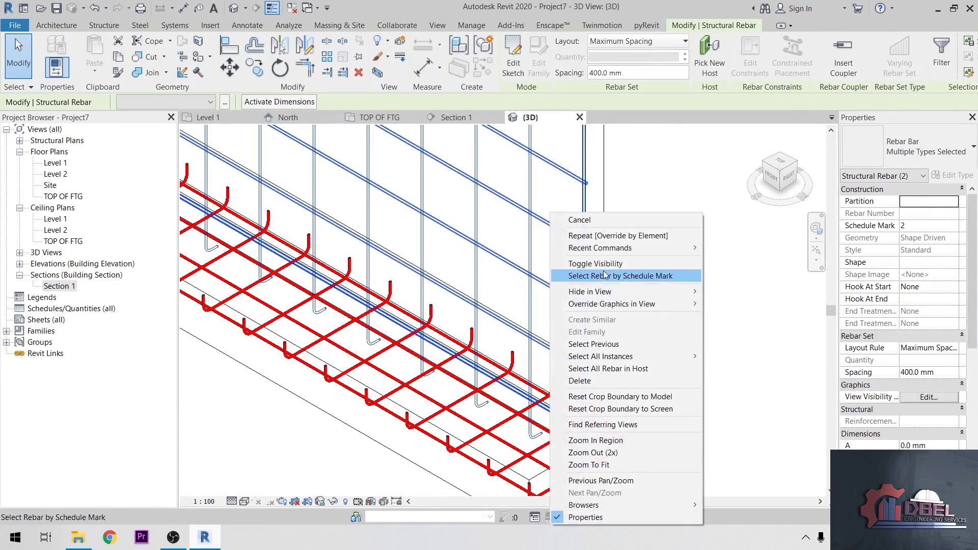
{"action": "mouse_move", "coordinate": [689, 306]}
{"action": "left_click", "coordinate": [751, 306]}
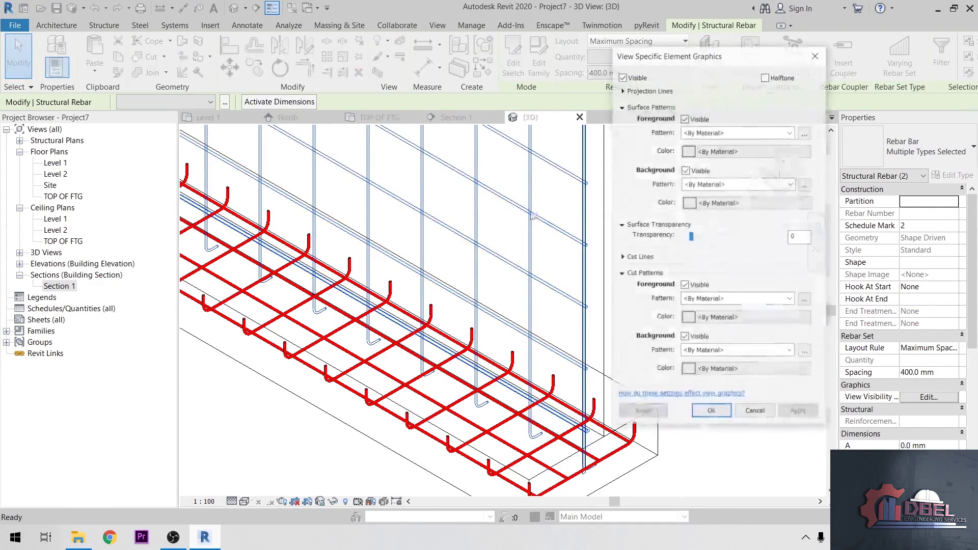
Set the wall bars' surface foreground to blue Solid fill and apply it
{"action": "left_click", "coordinate": [738, 132]}
{"action": "scroll", "coordinate": [744, 163], "scroll_direction": "up", "scroll_amount": 1}
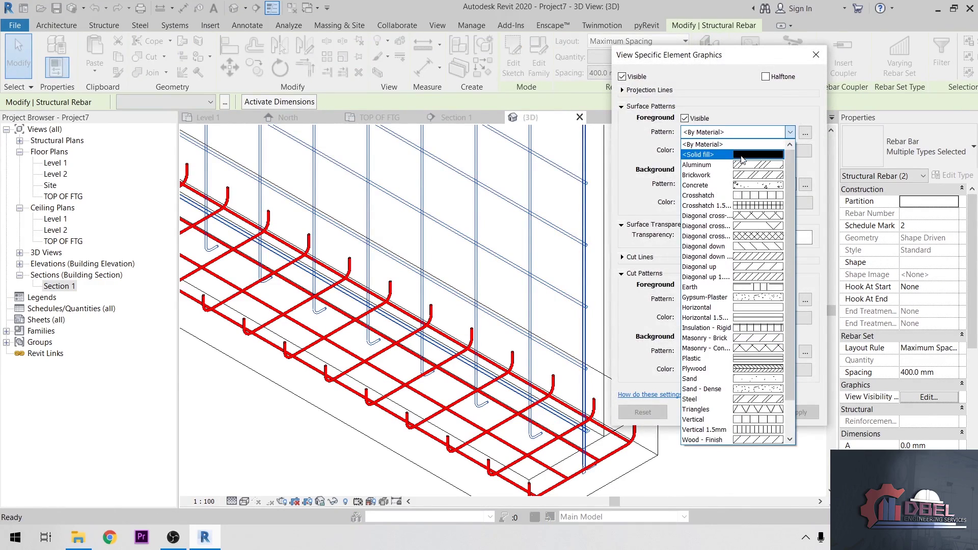
{"action": "left_click", "coordinate": [747, 146]}
{"action": "left_click", "coordinate": [747, 148]}
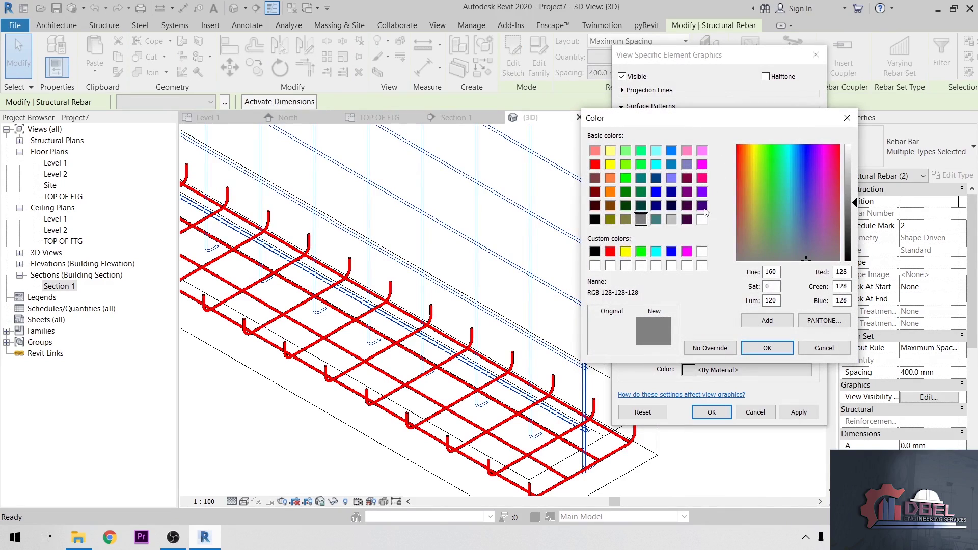
{"action": "left_click", "coordinate": [672, 252]}
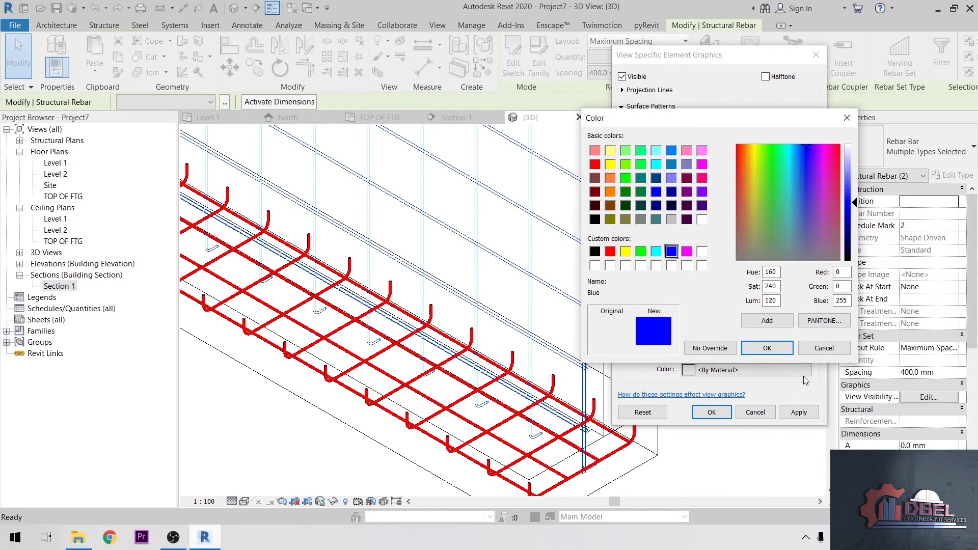
{"action": "left_click", "coordinate": [768, 348]}
{"action": "left_click", "coordinate": [712, 408]}
{"action": "left_click", "coordinate": [721, 307]}
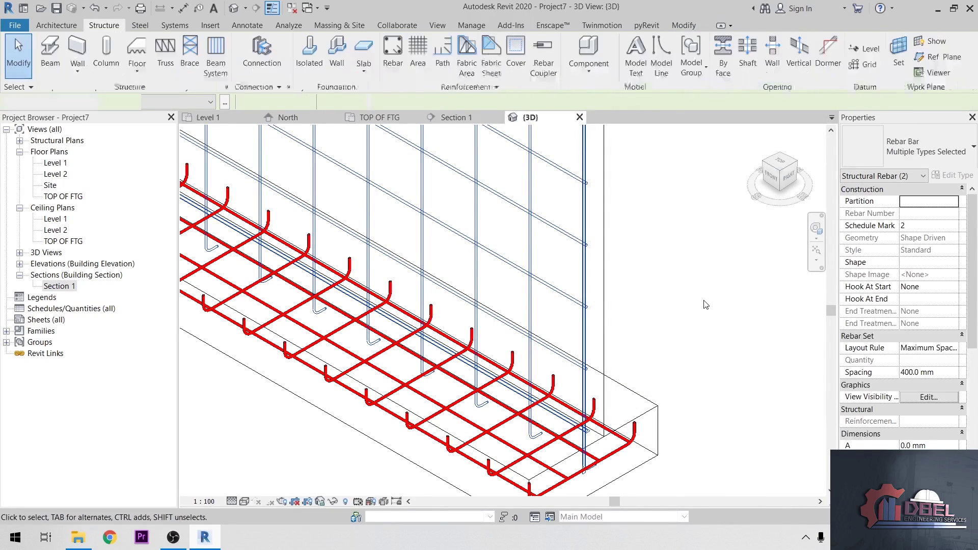
{"action": "scroll", "coordinate": [704, 309], "scroll_direction": "down", "scroll_amount": 2}
{"action": "scroll", "coordinate": [702, 316], "scroll_direction": "down", "scroll_amount": 3}
{"action": "scroll", "coordinate": [691, 395], "scroll_direction": "down", "scroll_amount": 1}
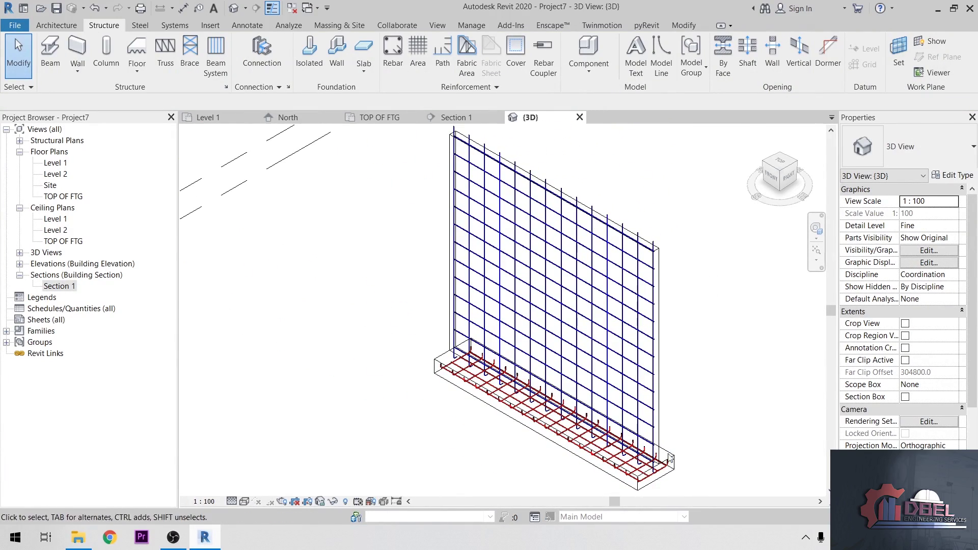
{"action": "scroll", "coordinate": [670, 453], "scroll_direction": "up", "scroll_amount": 2}
{"action": "scroll", "coordinate": [658, 482], "scroll_direction": "up", "scroll_amount": 3}
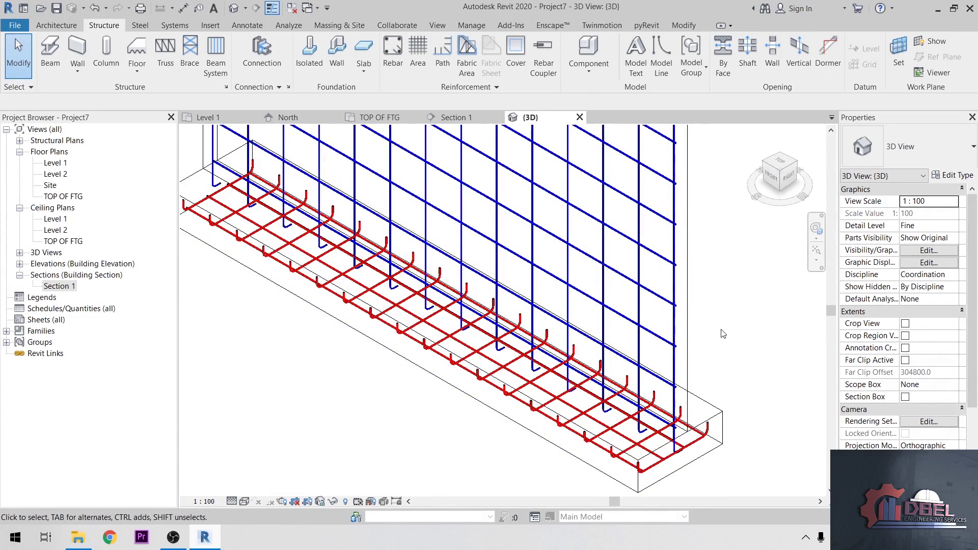
{"action": "scroll", "coordinate": [724, 334], "scroll_direction": "down", "scroll_amount": 2}
{"action": "middle_click_drag", "start_coordinate": [734, 324], "coordinate": [698, 375]}
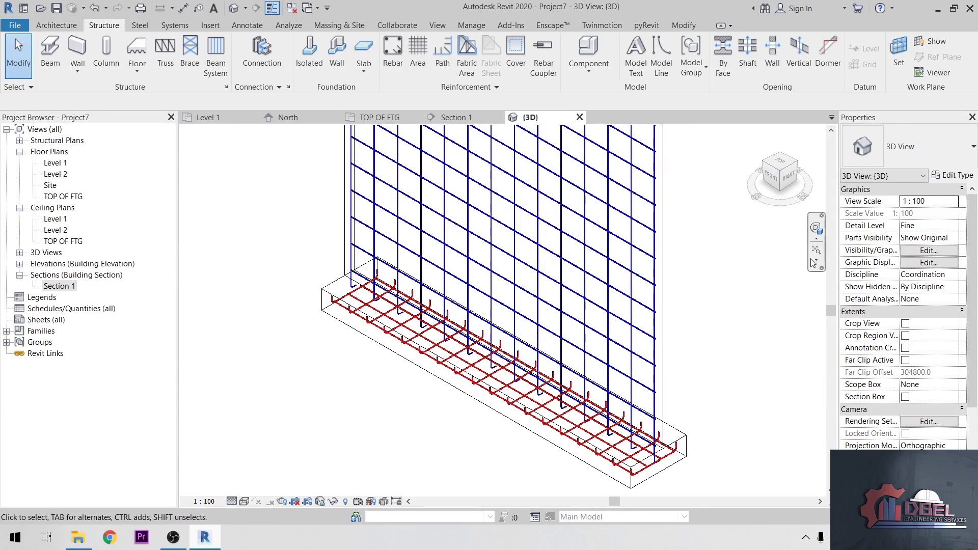
{"action": "left_click", "coordinate": [816, 229]}
{"action": "left_click_drag", "start_coordinate": [744, 357], "coordinate": [631, 311]}
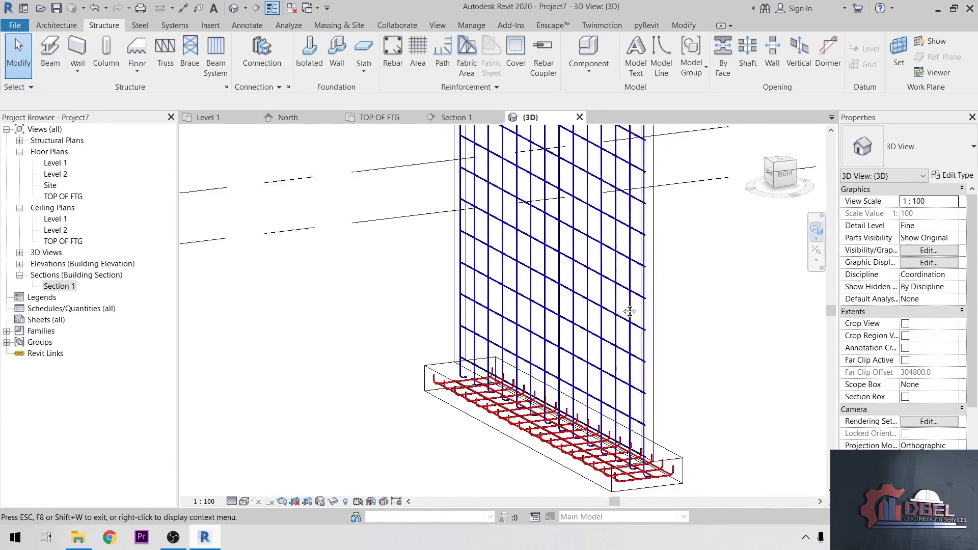
{"action": "scroll", "coordinate": [657, 398], "scroll_direction": "up", "scroll_amount": 2}
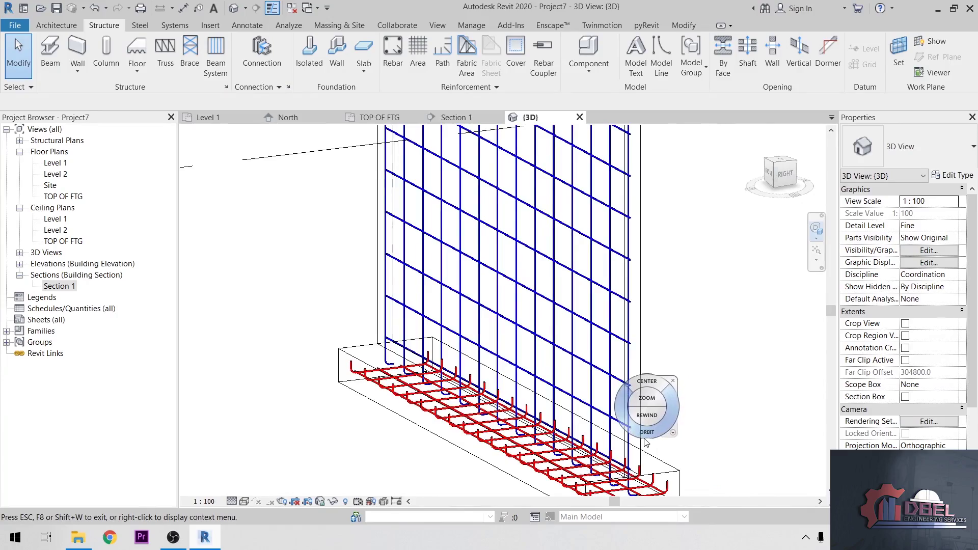
{"action": "left_click_drag", "start_coordinate": [646, 432], "coordinate": [613, 421]}
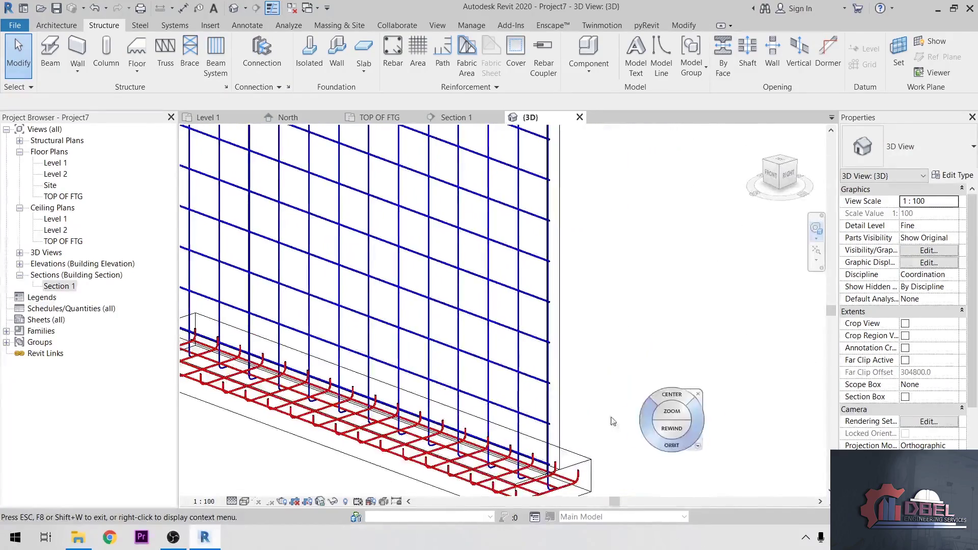